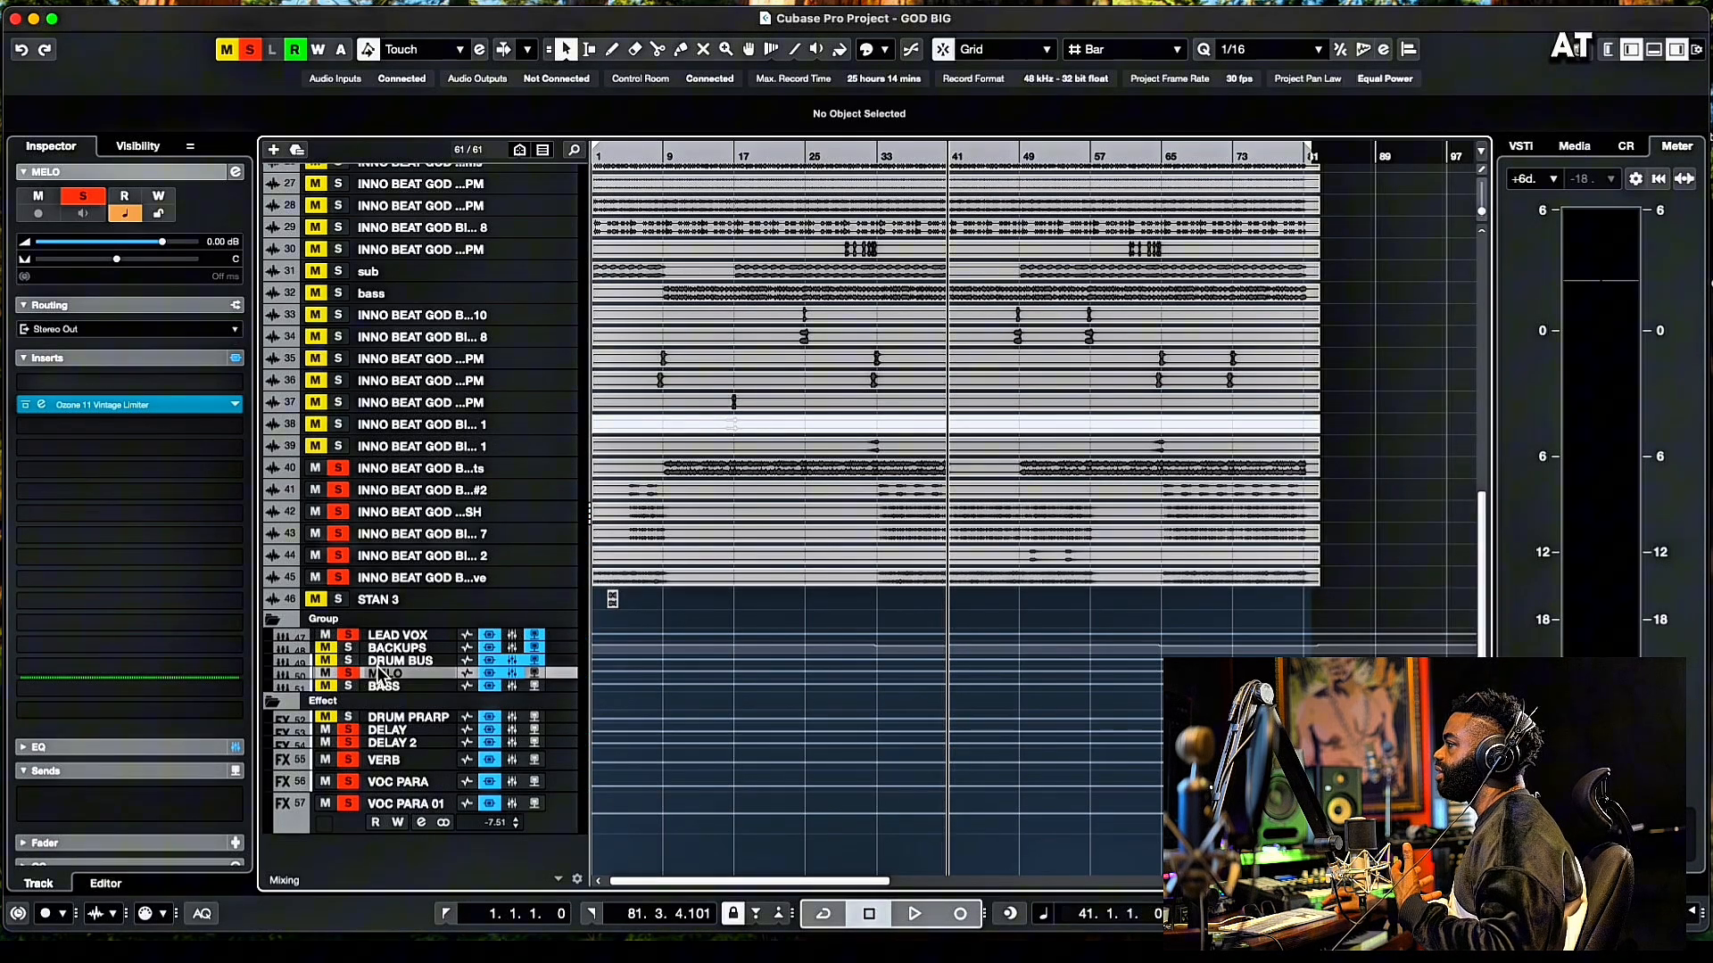
# - Inspect the Ozone 11 Vintage Limiter settings on the MELO group, then close the plug-in
pyautogui.click(109, 406)
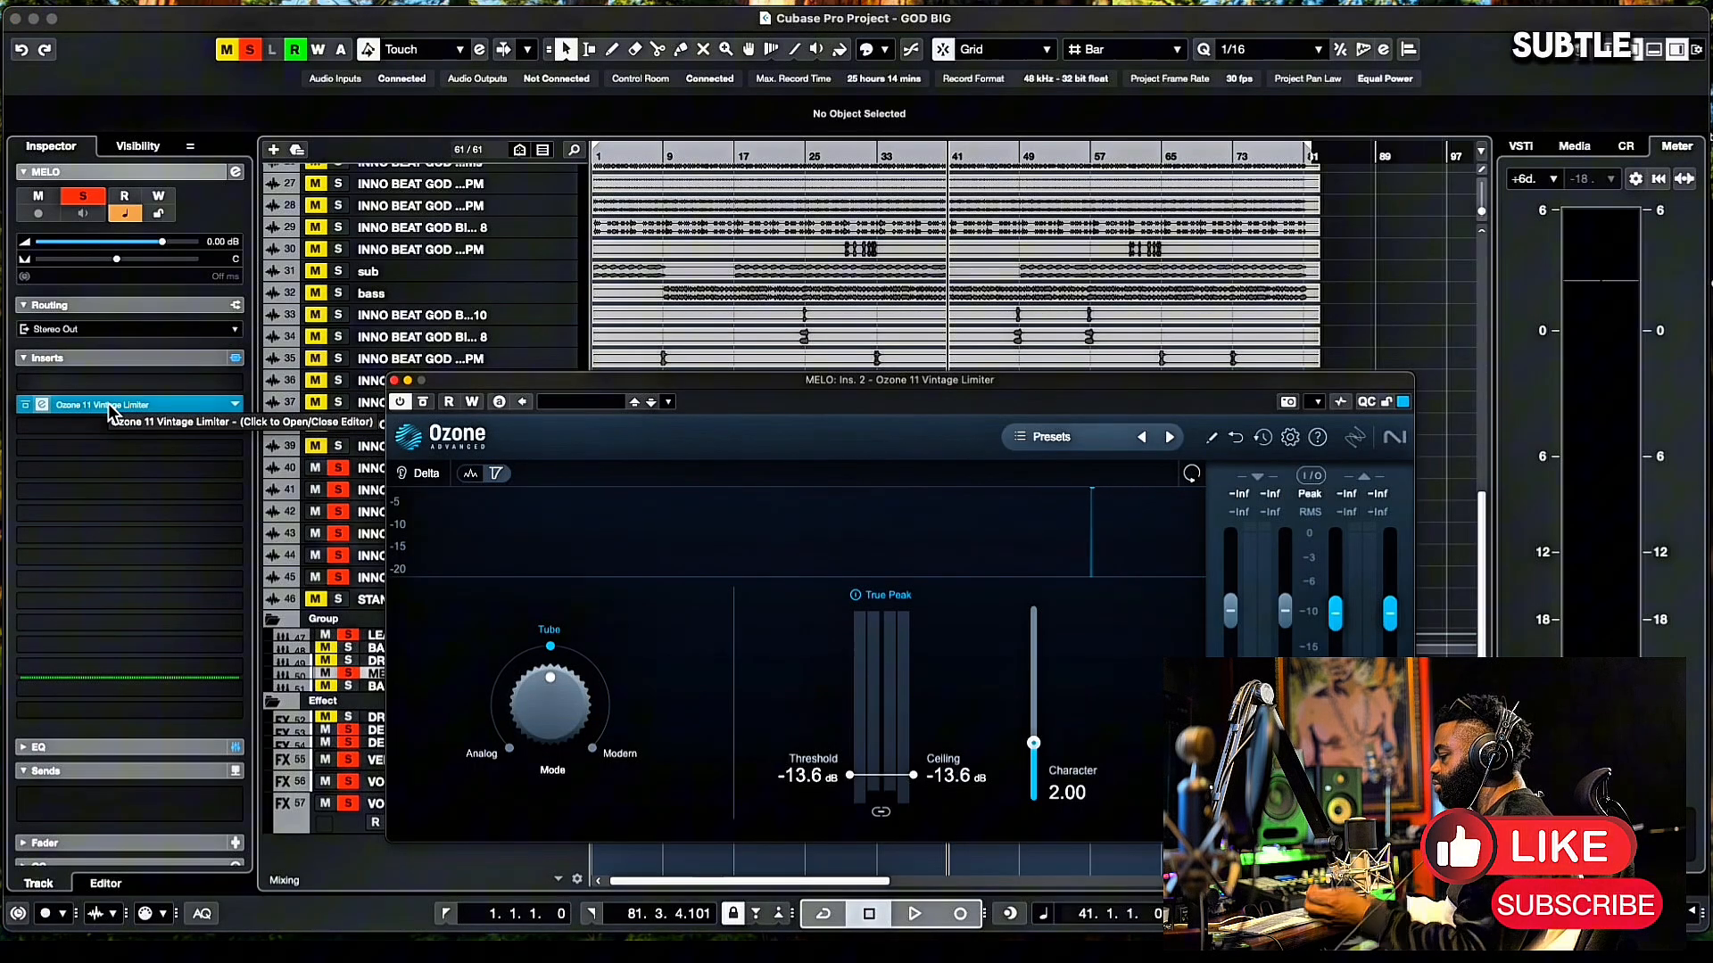
pyautogui.moveTo(416, 380); pyautogui.dragTo(195, 152)
pyautogui.click(172, 154)
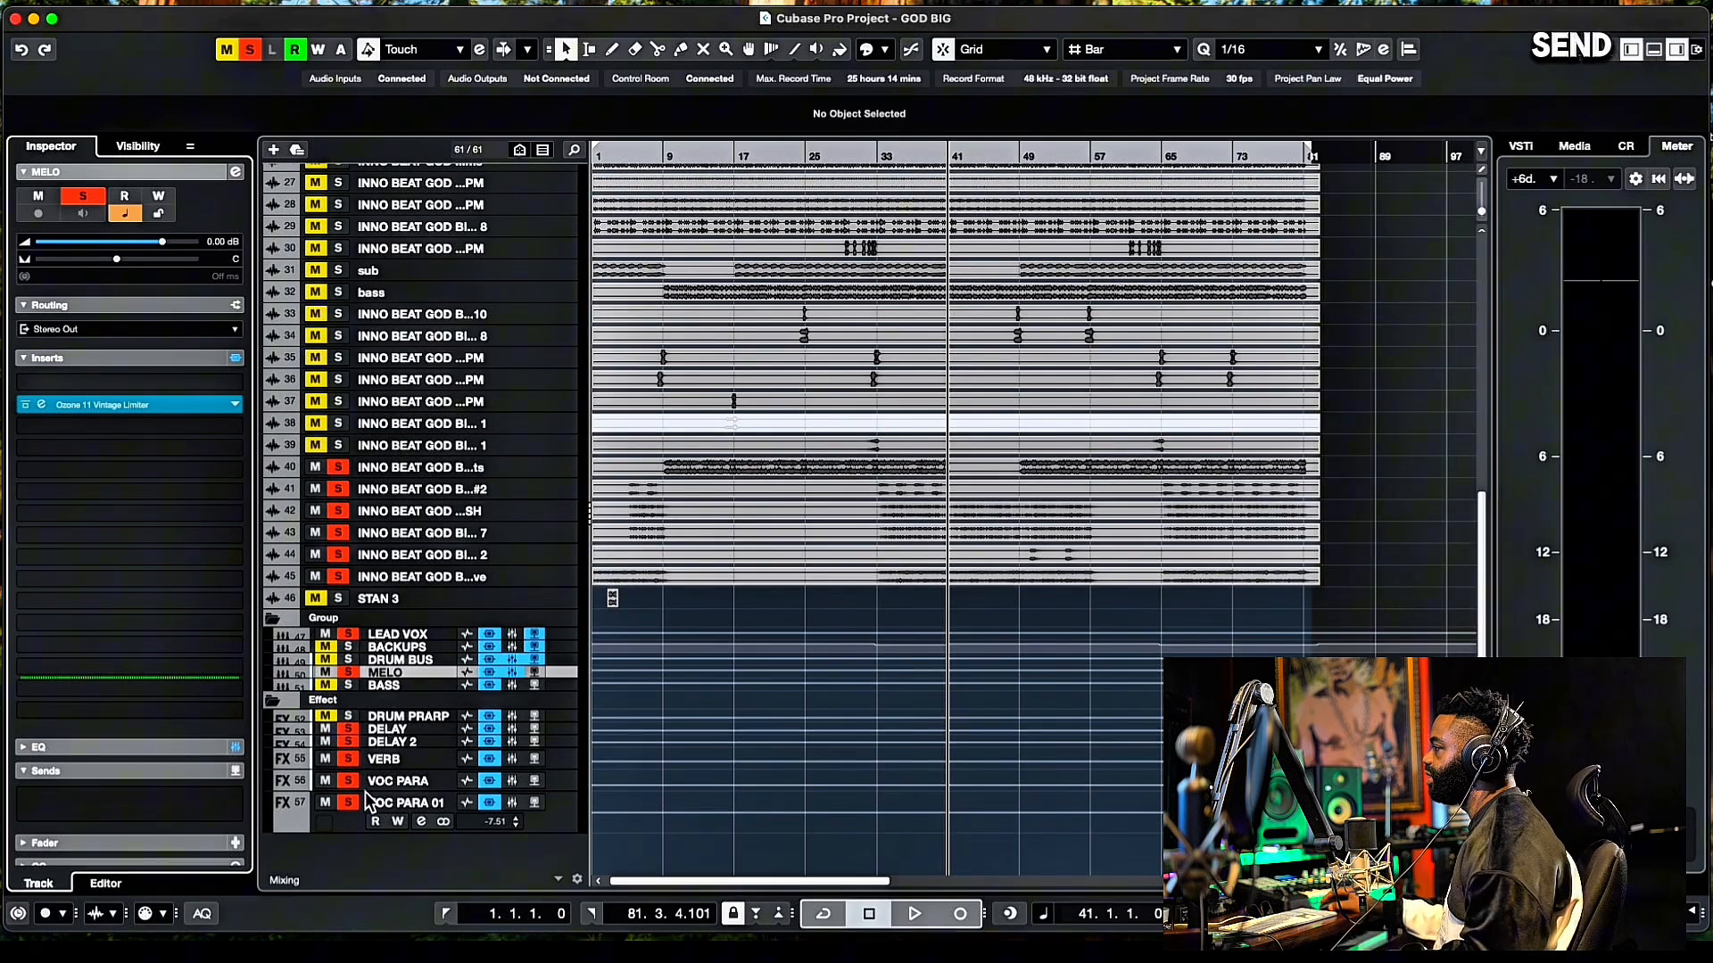
# - Add a stereo effect track named MELO PARA inside the folder, using RCompressor Stereo and routed to Stereo Out
pyautogui.rightClick(406, 850)
pyautogui.click(457, 877)
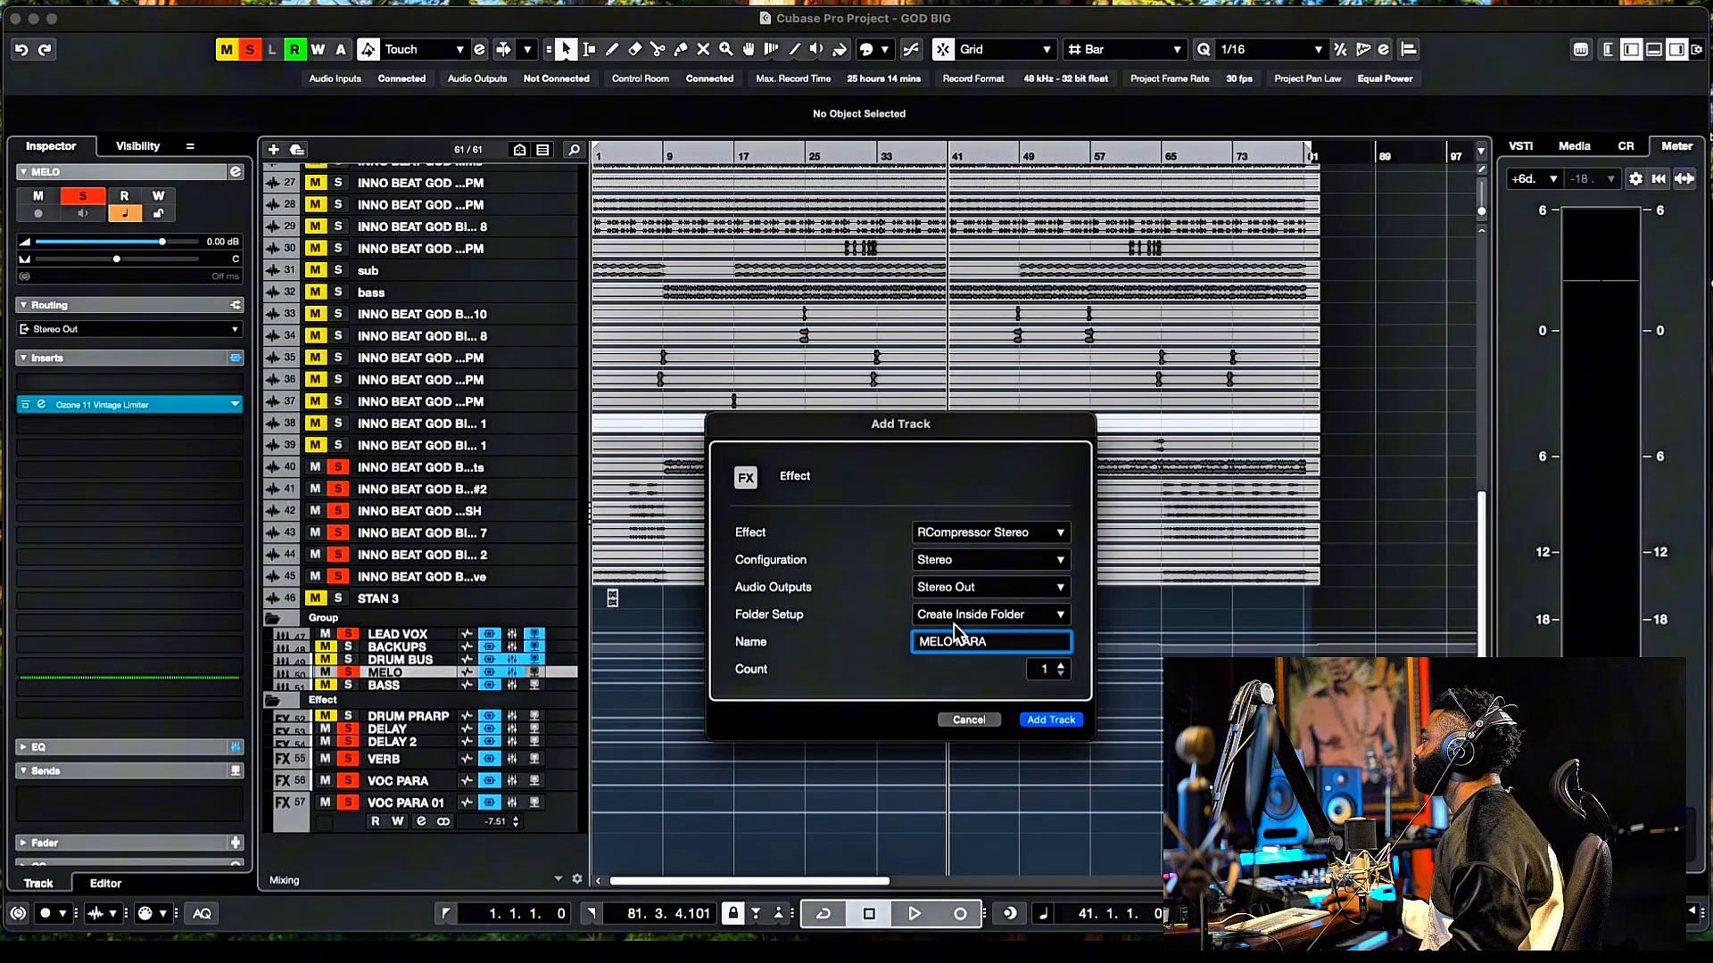
pyautogui.click(1051, 719)
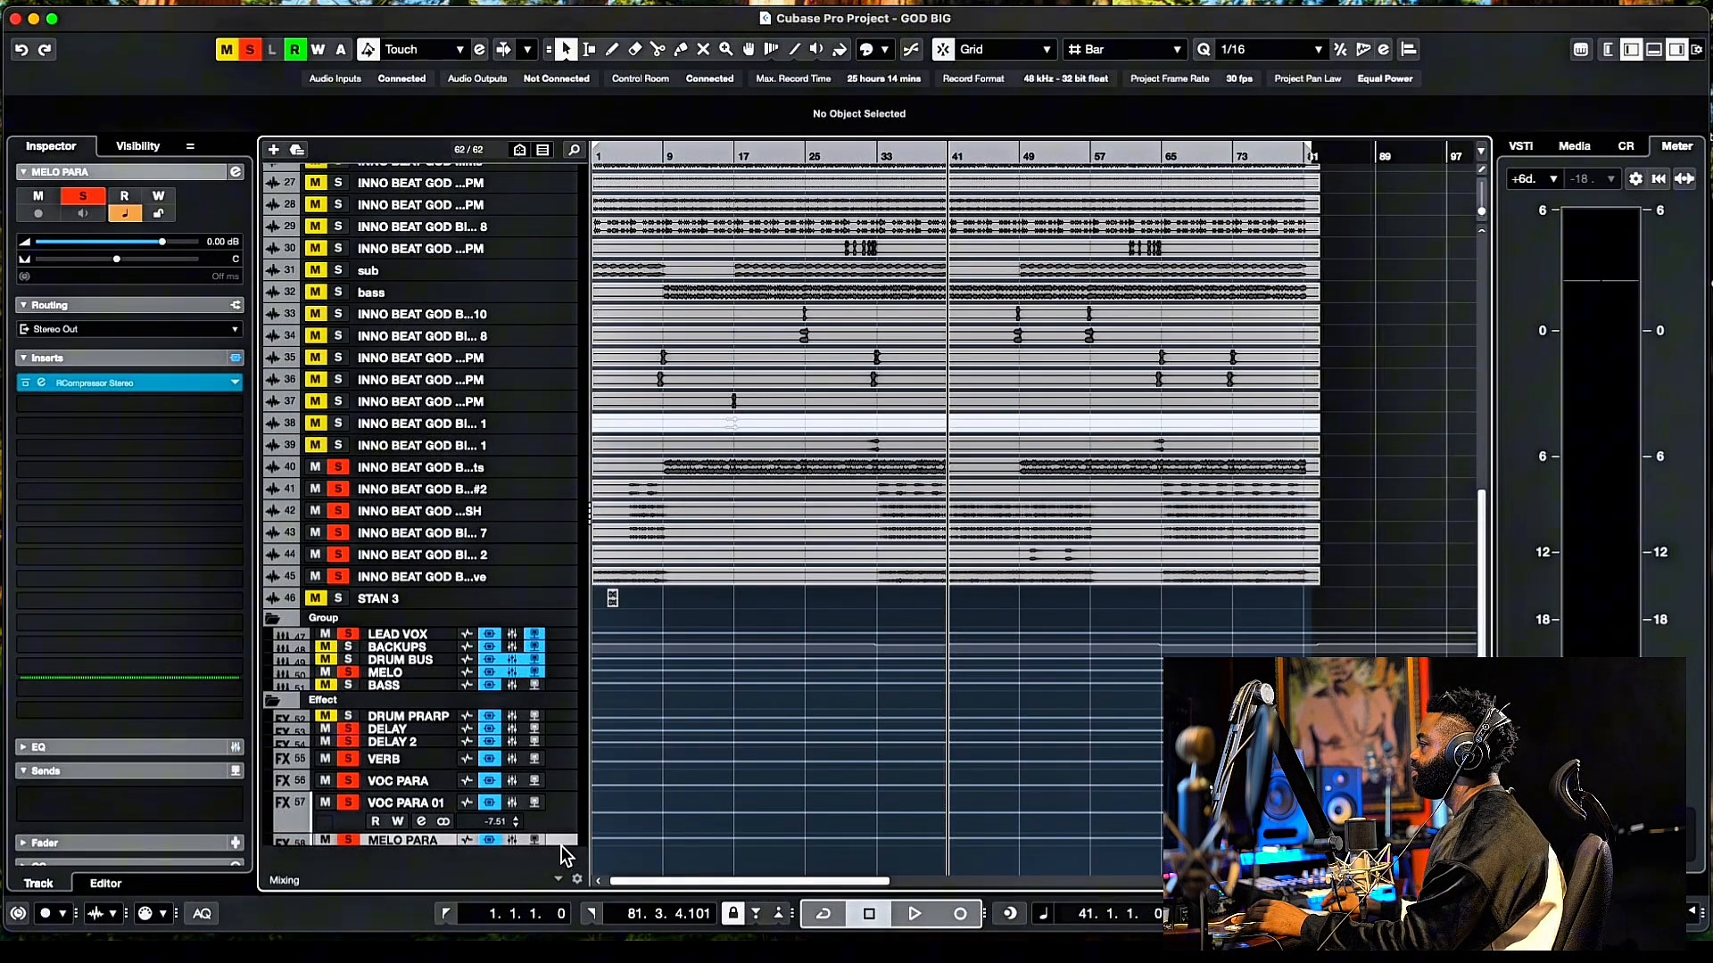
# - Switch the MELO group's send to MELO PARA to pre-fader
pyautogui.scroll(-2, 669, 687)
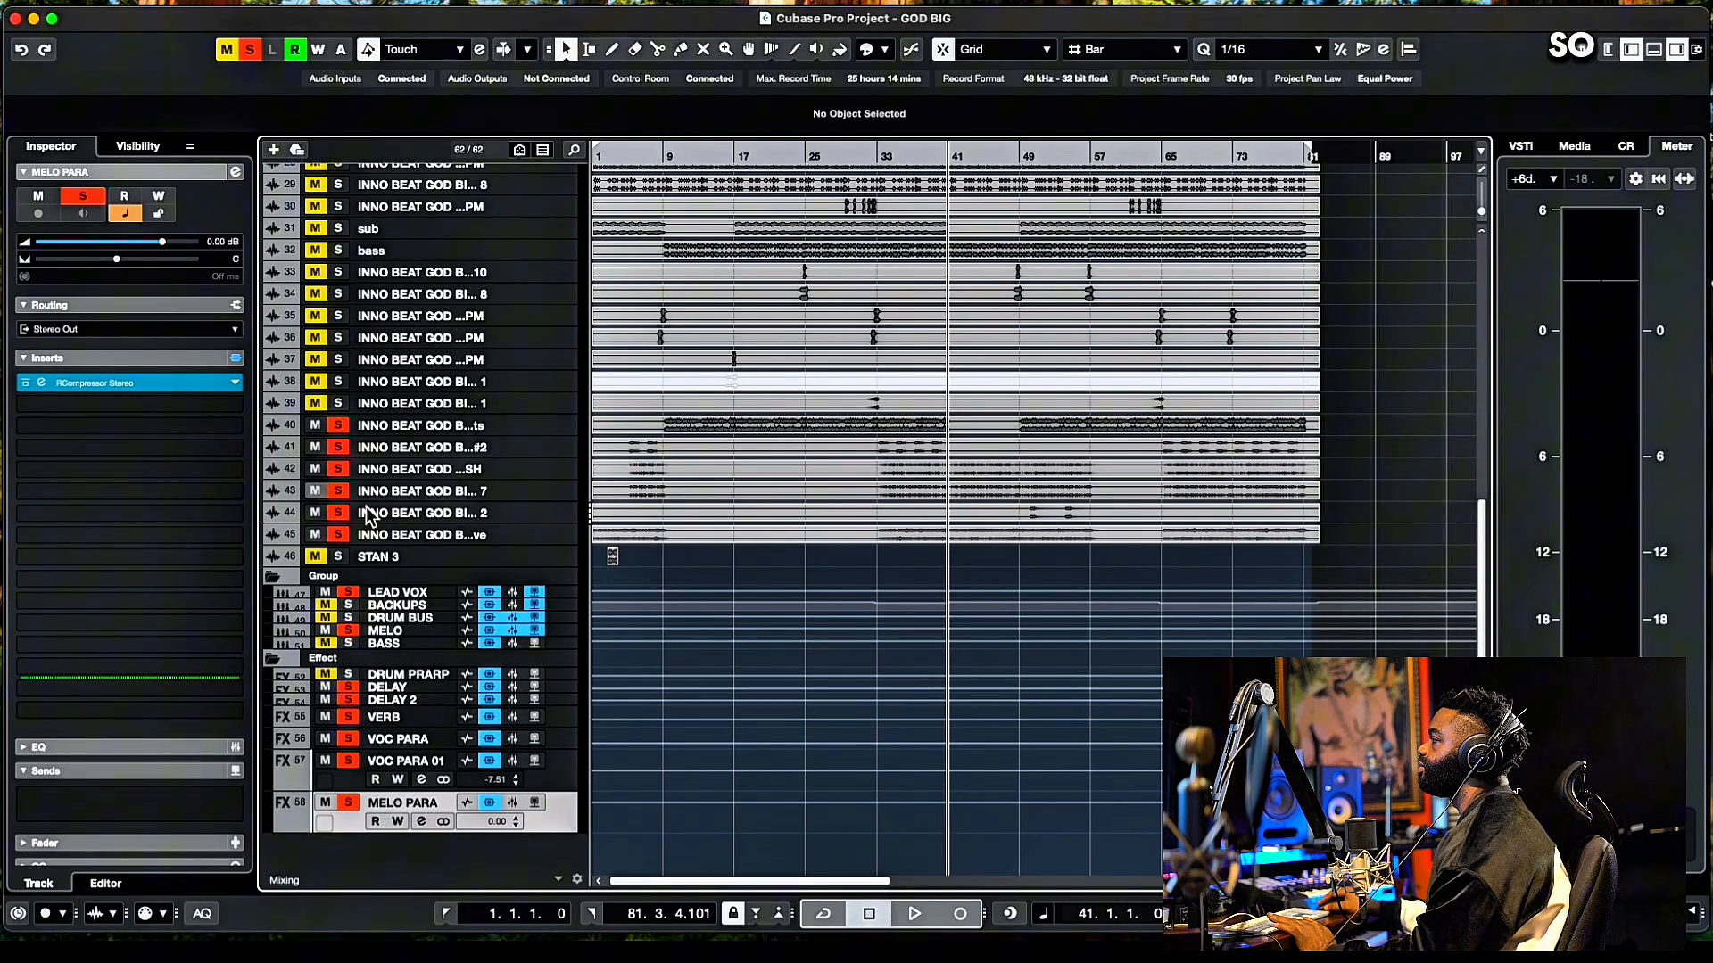
pyautogui.click(384, 630)
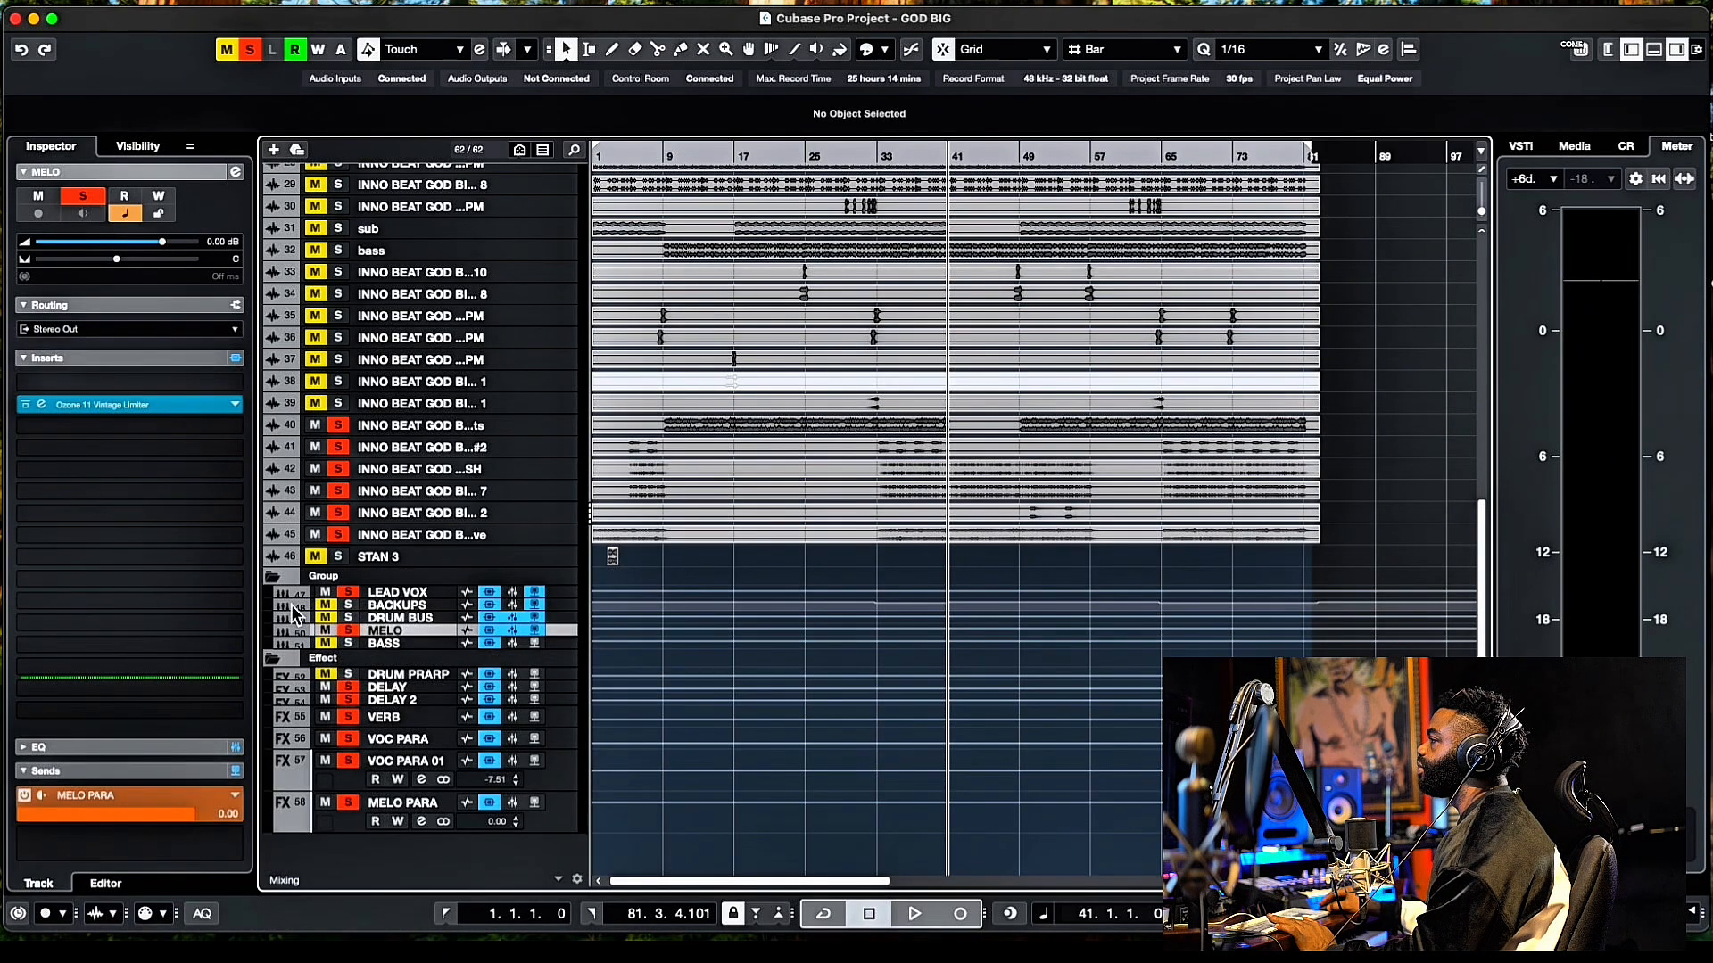
pyautogui.click(43, 796)
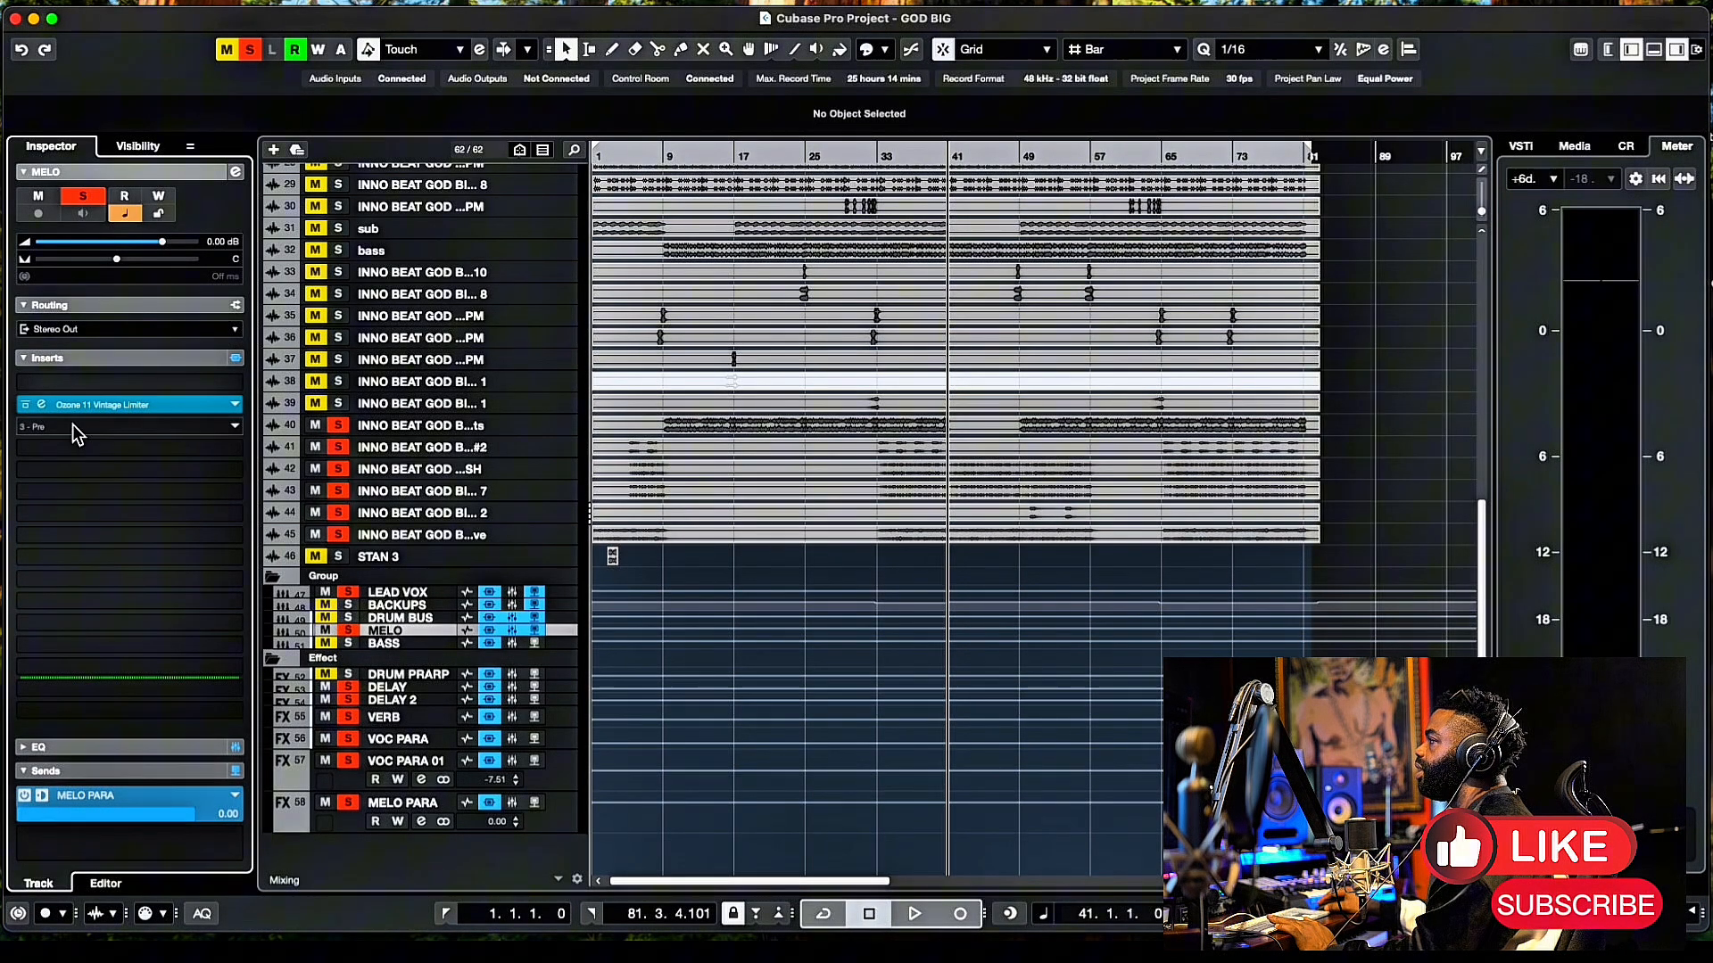
# - Load the MELO PARA FX chain preset into the inserts of the MELO PARA track, searching the presets for MELO
pyautogui.click(435, 803)
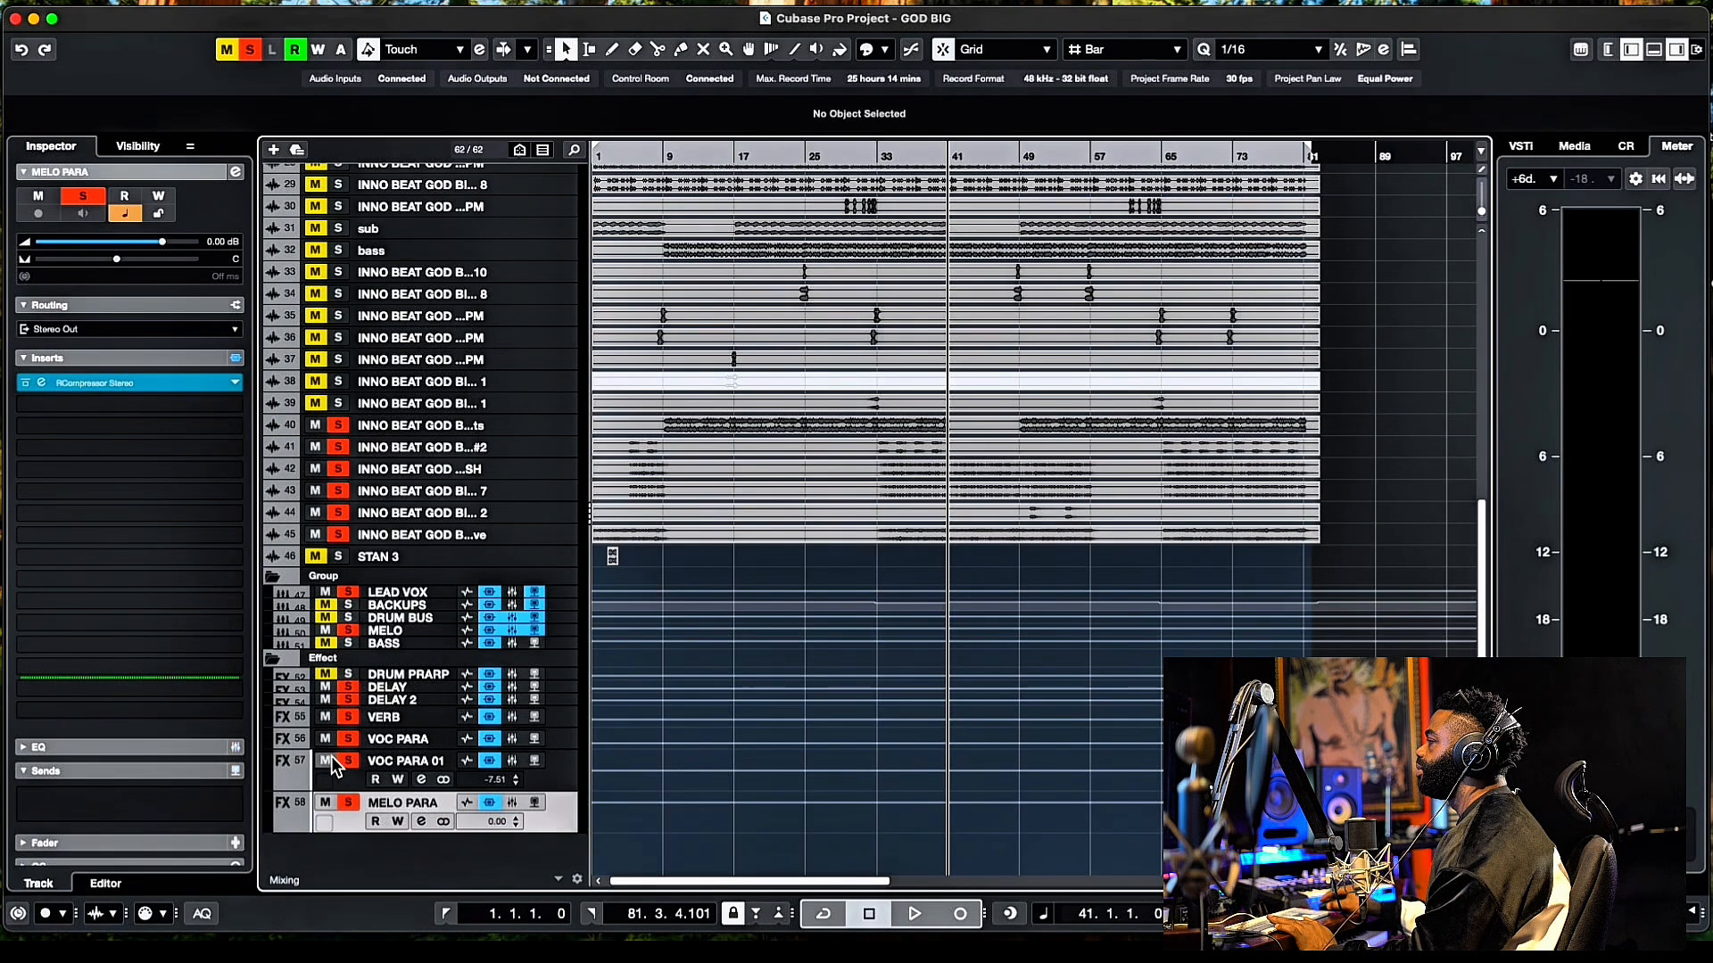
pyautogui.click(234, 358)
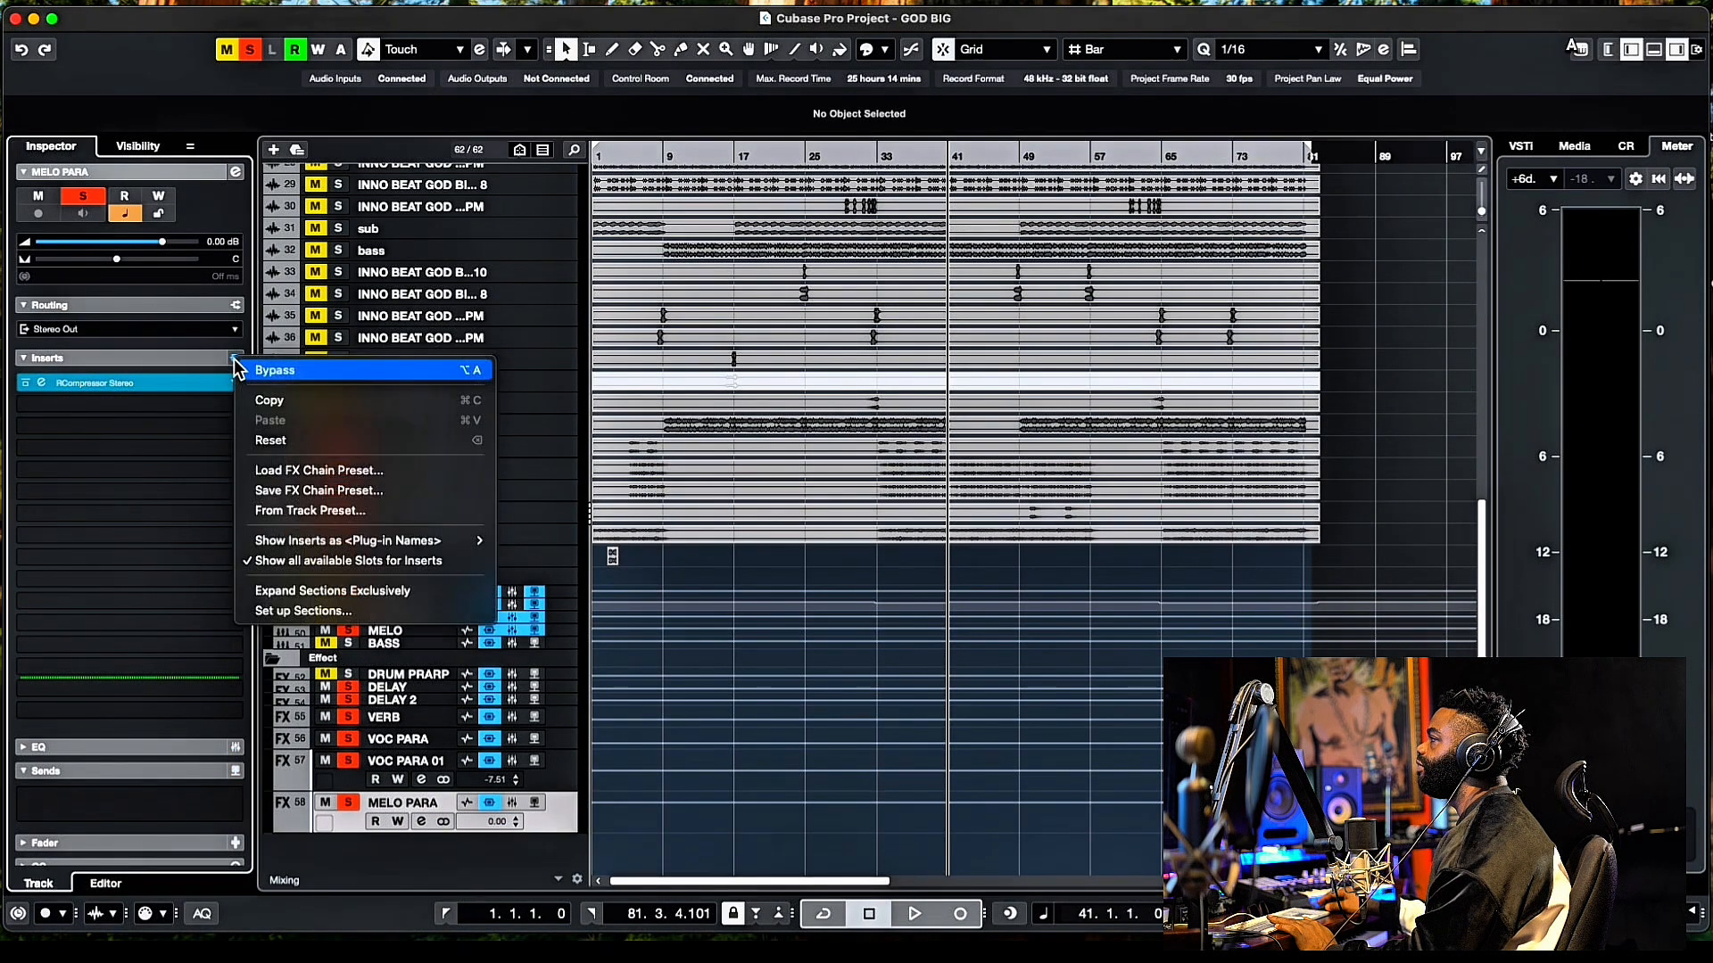
pyautogui.click(346, 471)
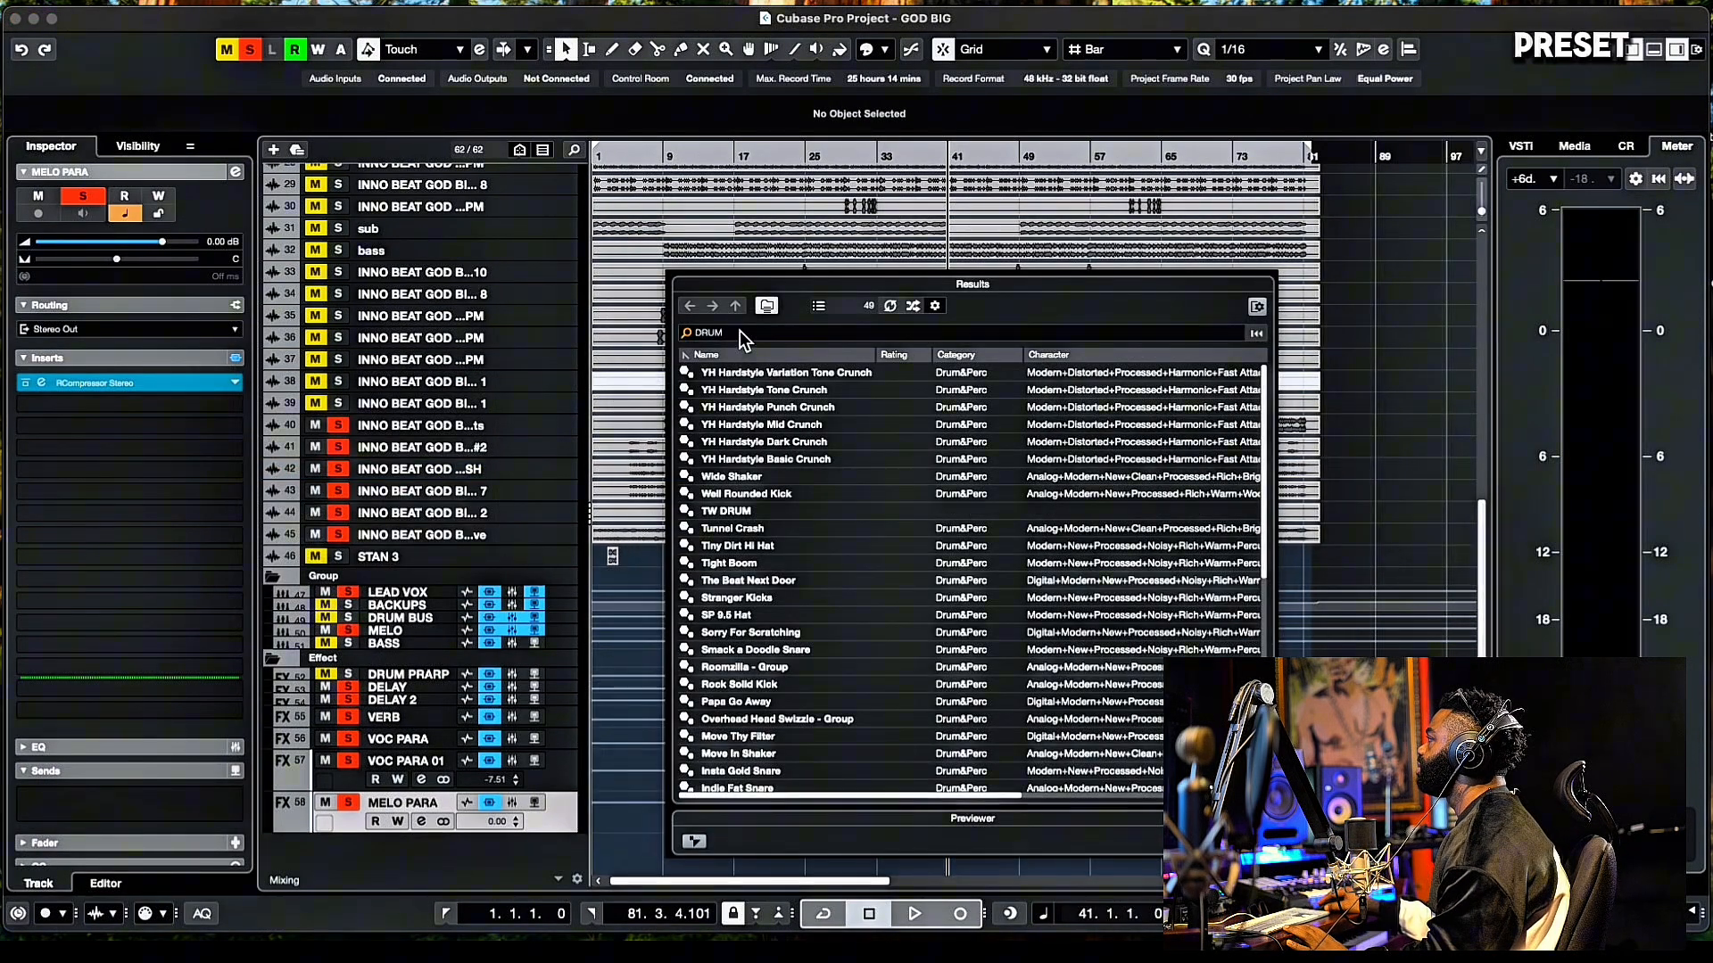
pyautogui.click(738, 331)
pyautogui.write('MELO')
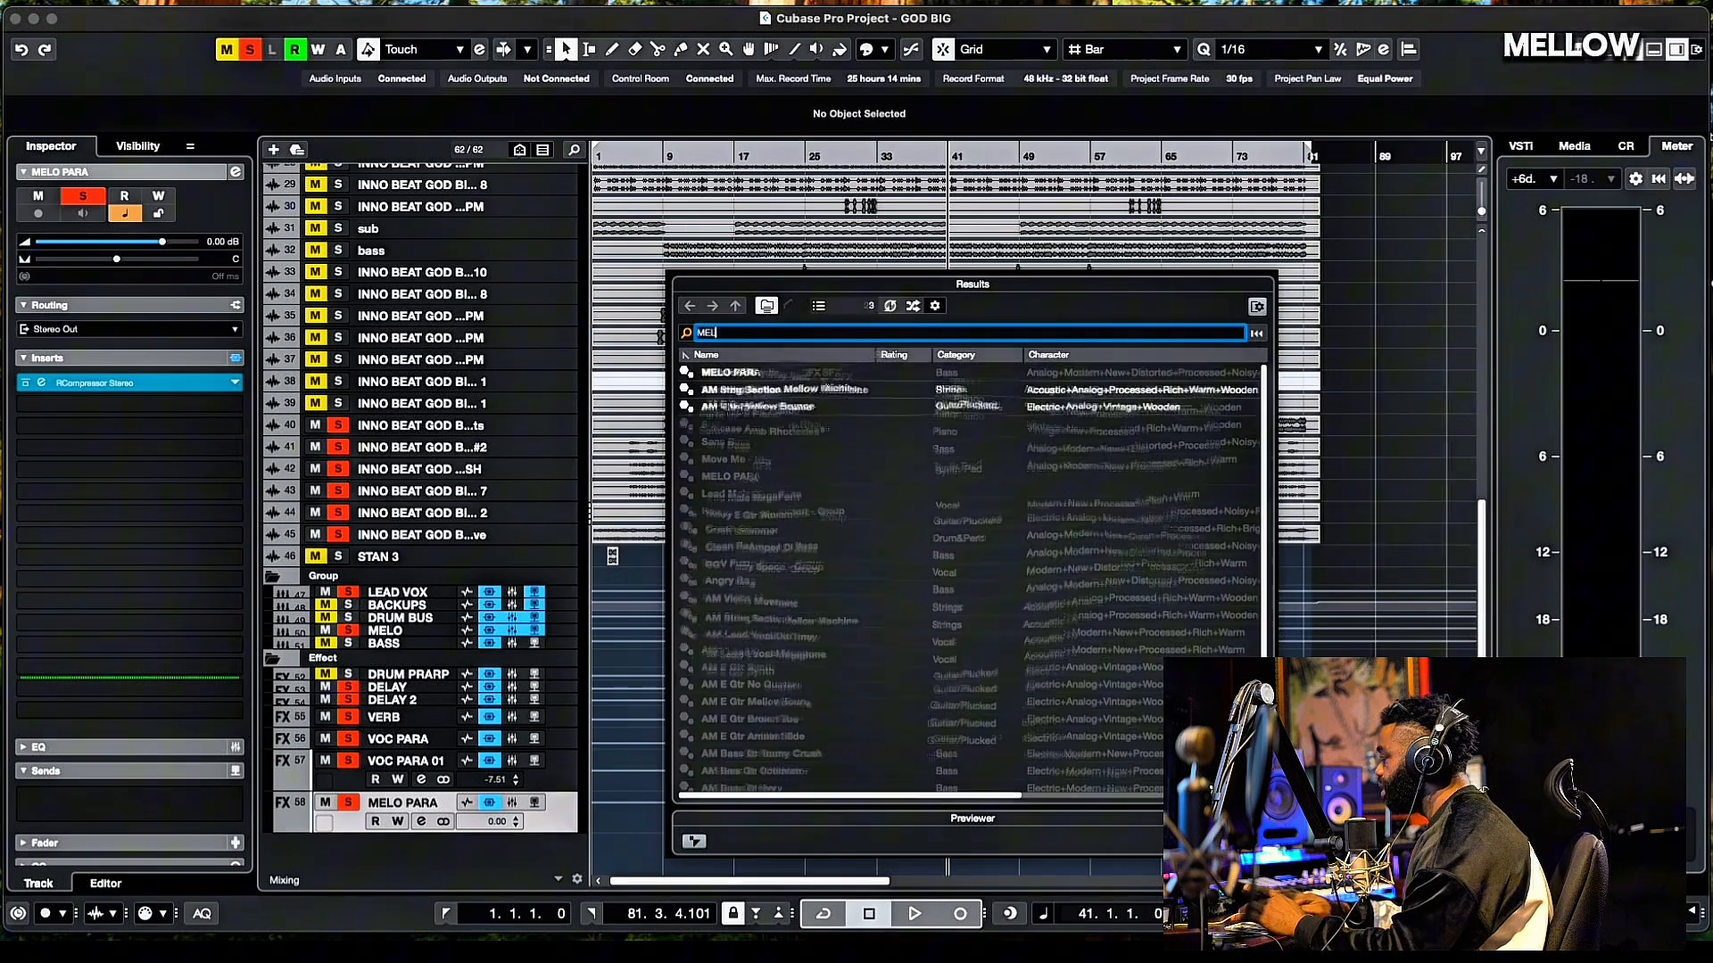
pyautogui.click(743, 373)
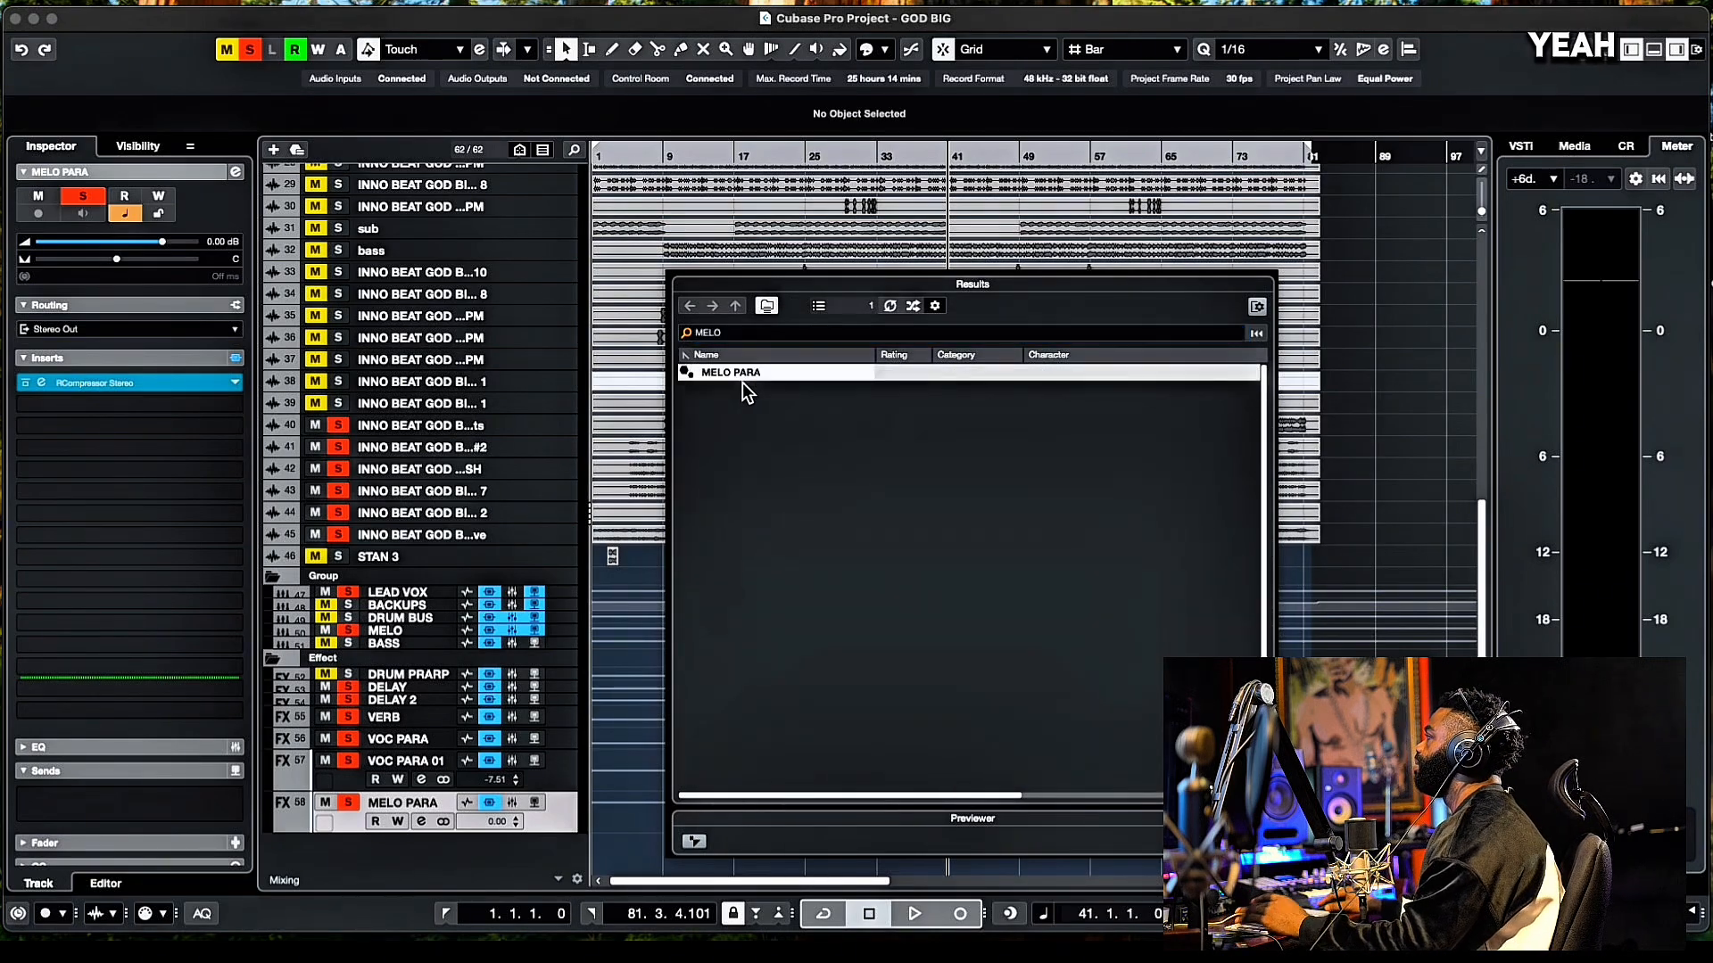
pyautogui.click(111, 449)
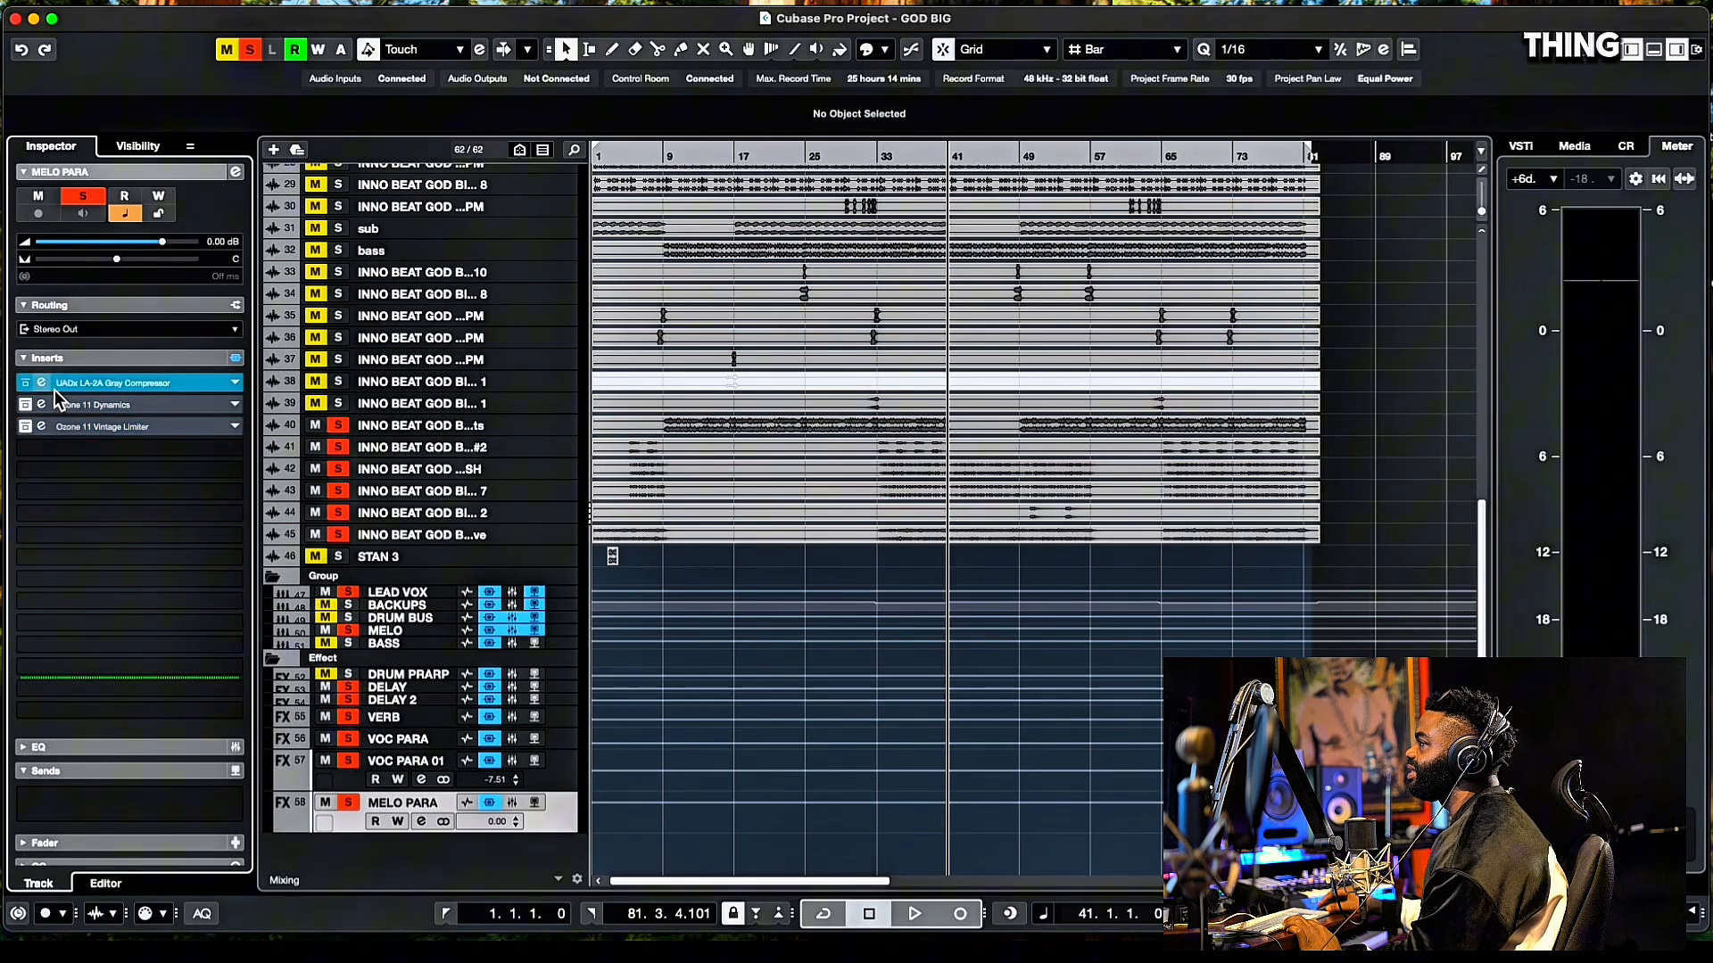
# - Examine the UADx LA-2A Gray Compressor on MELO PARA during a short playback, then close the plug-in
pyautogui.click(93, 383)
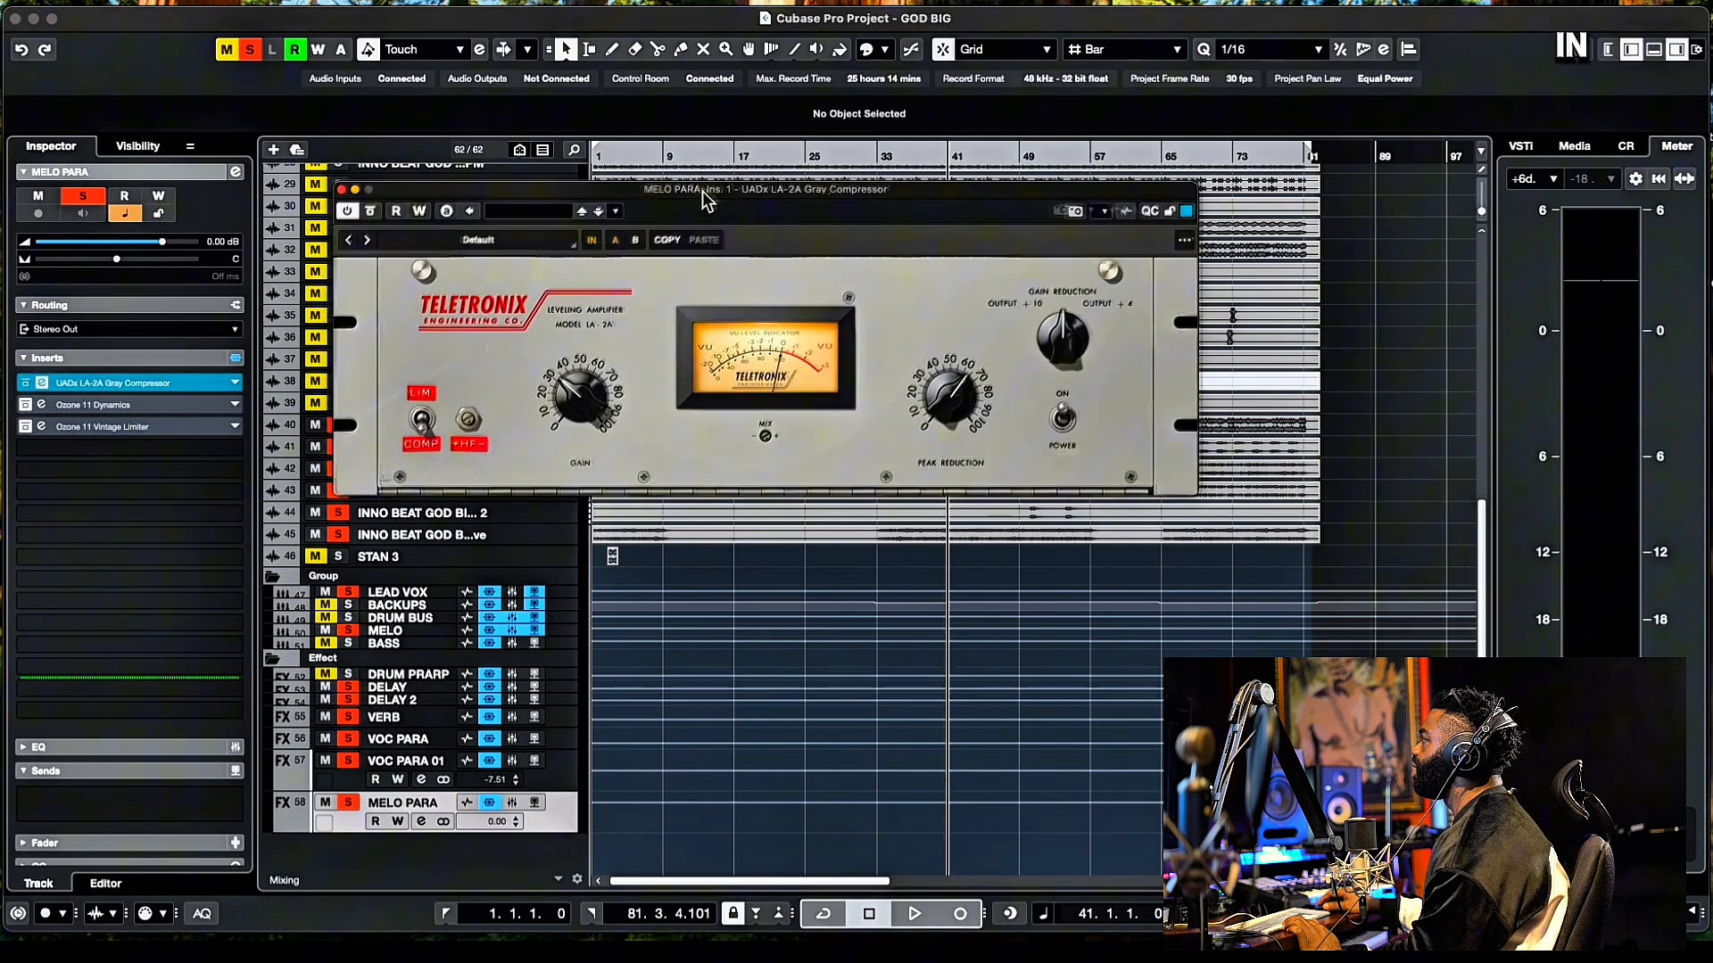
pyautogui.moveTo(703, 191); pyautogui.dragTo(565, 300)
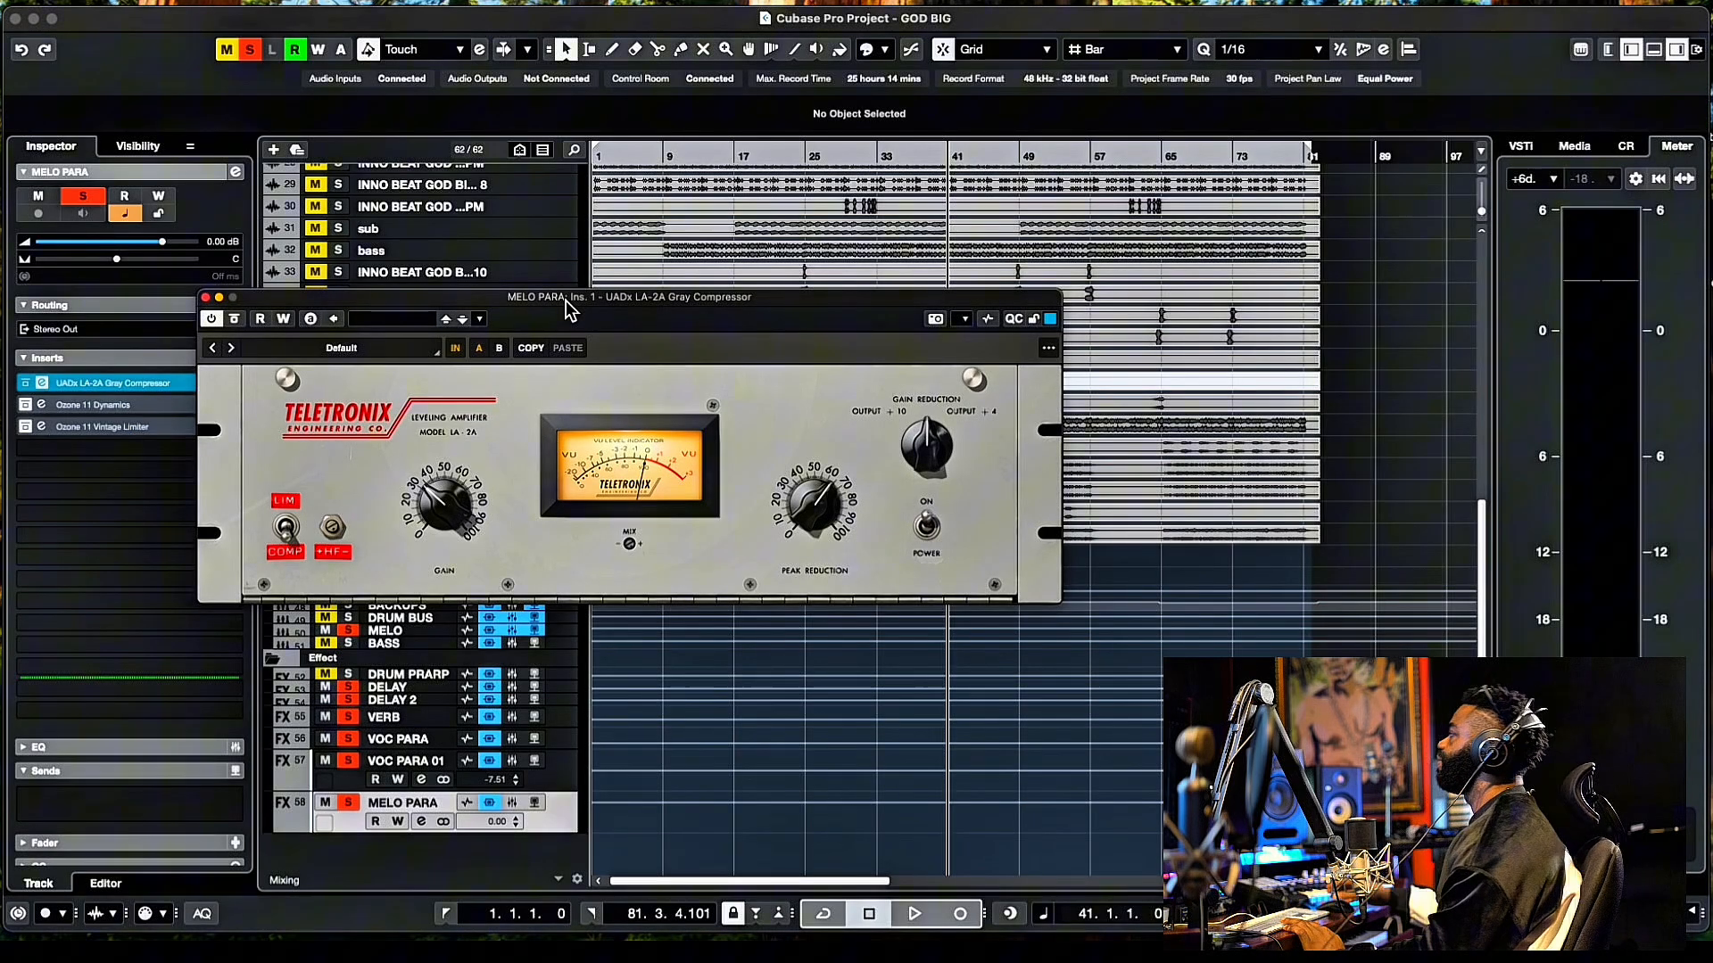
pyautogui.moveTo(564, 305); pyautogui.dragTo(593, 335)
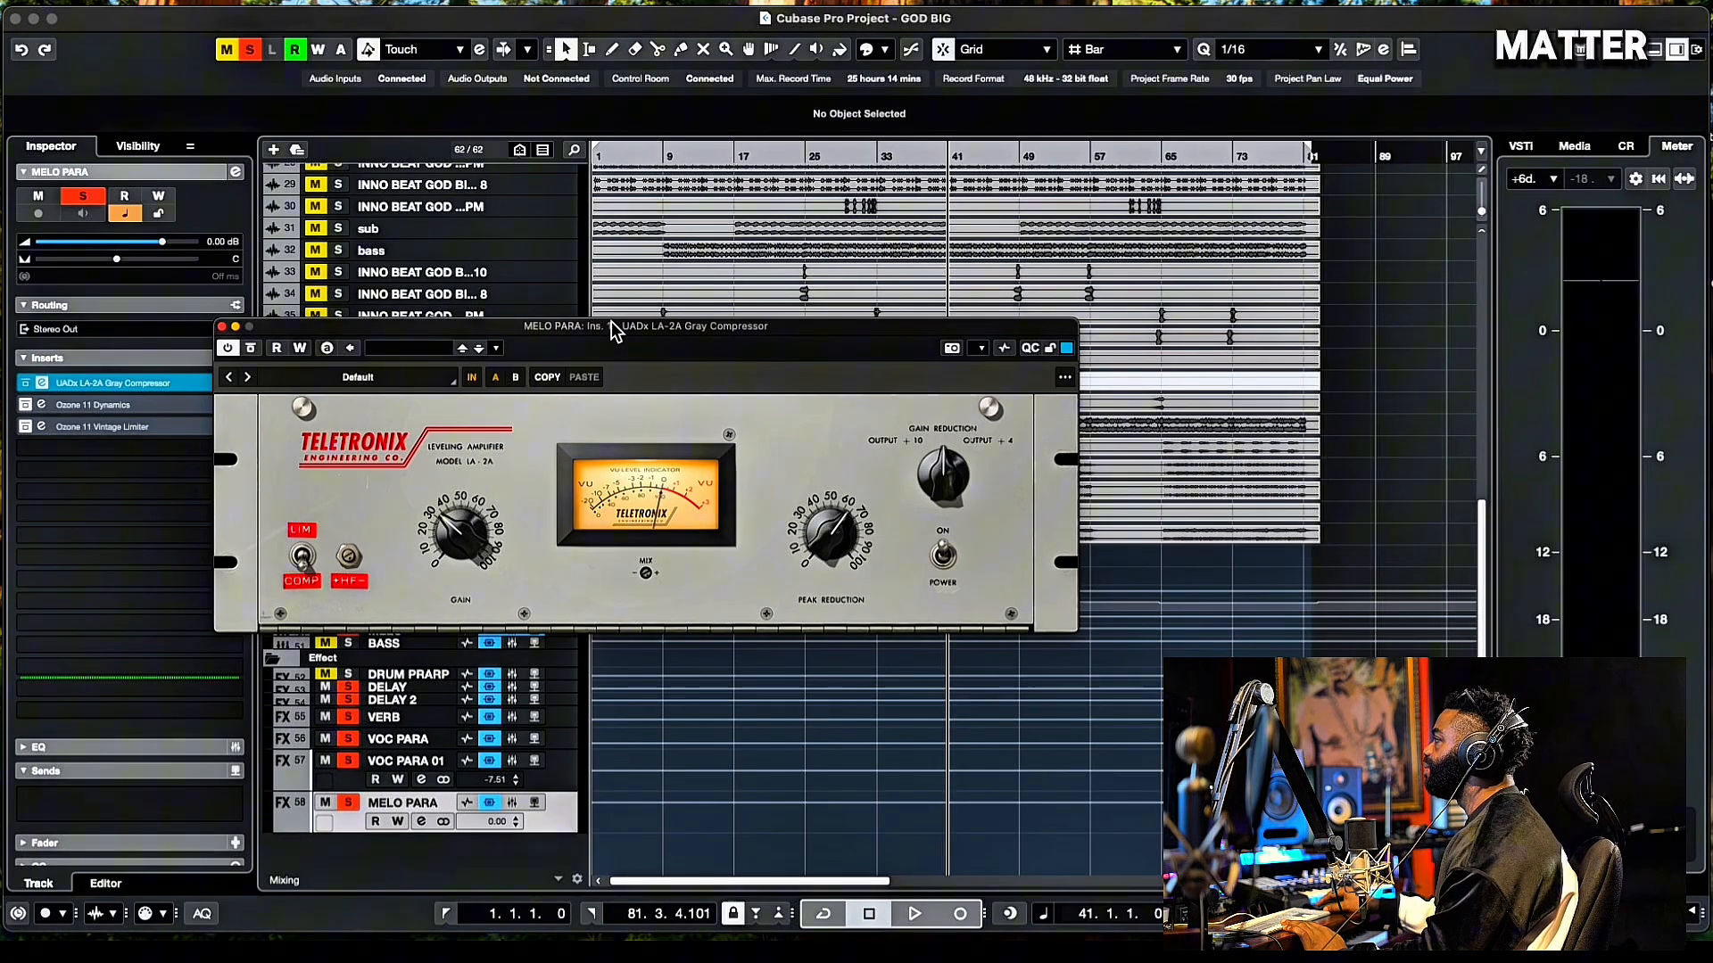
pyautogui.moveTo(612, 321); pyautogui.dragTo(607, 259)
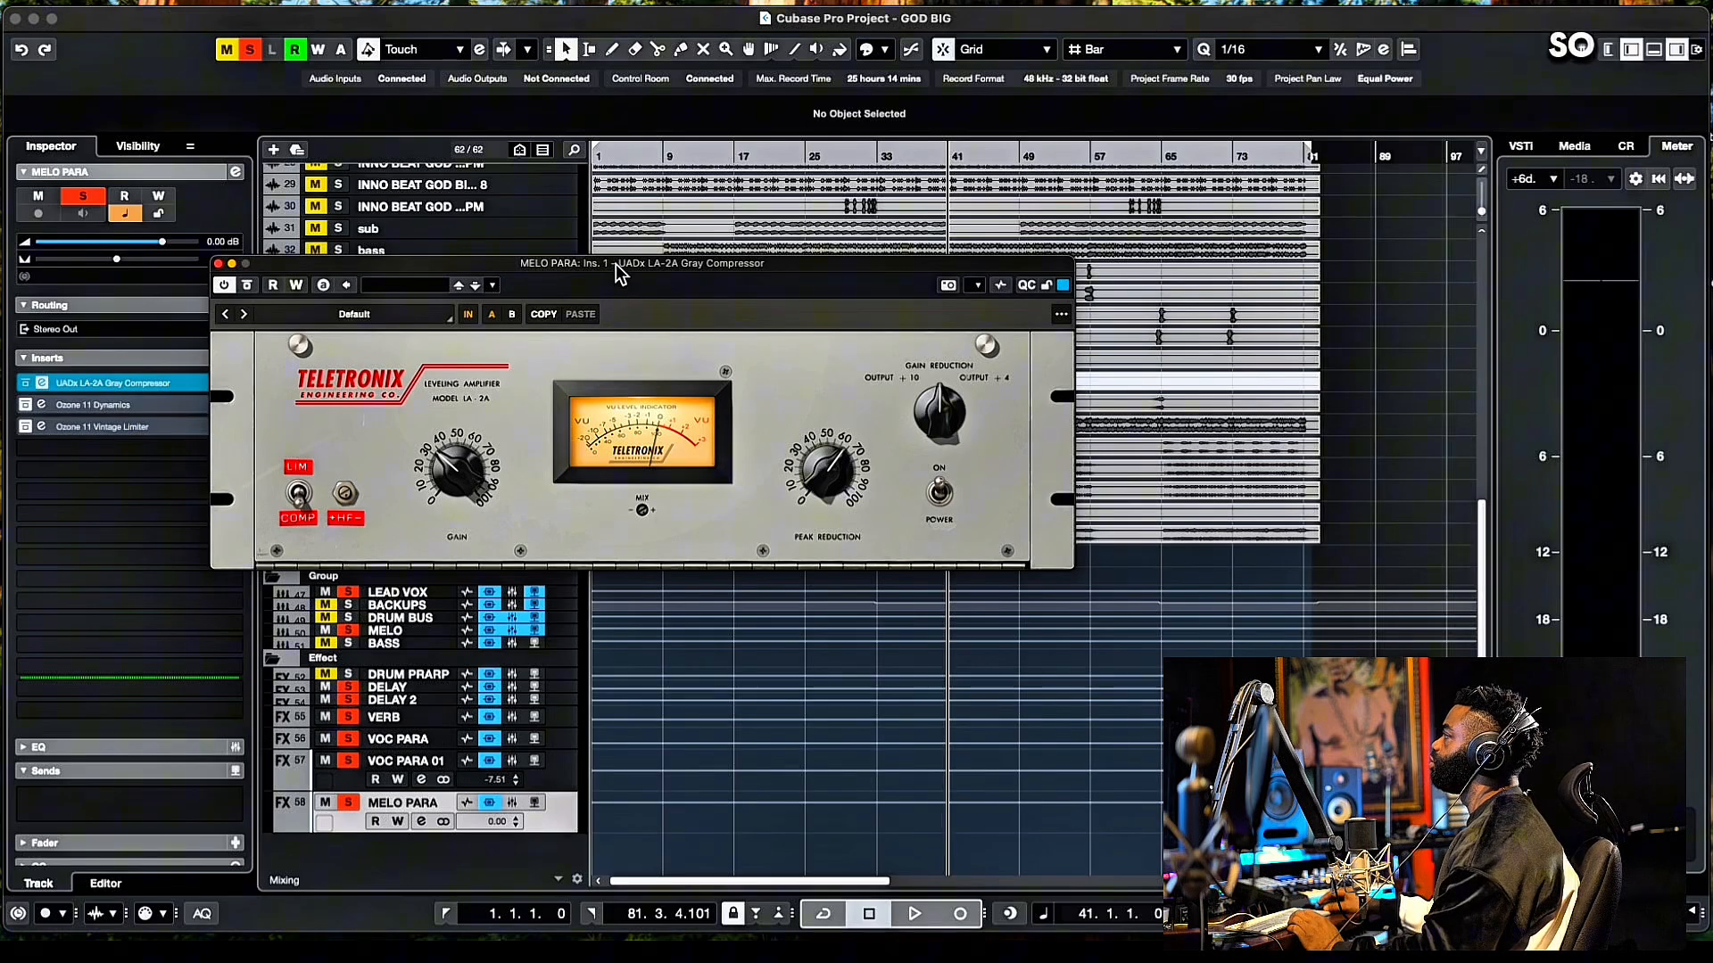
pyautogui.moveTo(616, 264)
pyautogui.mouseDown()
pyautogui.moveTo(612, 282)
pyautogui.moveTo(626, 246)
pyautogui.mouseUp()
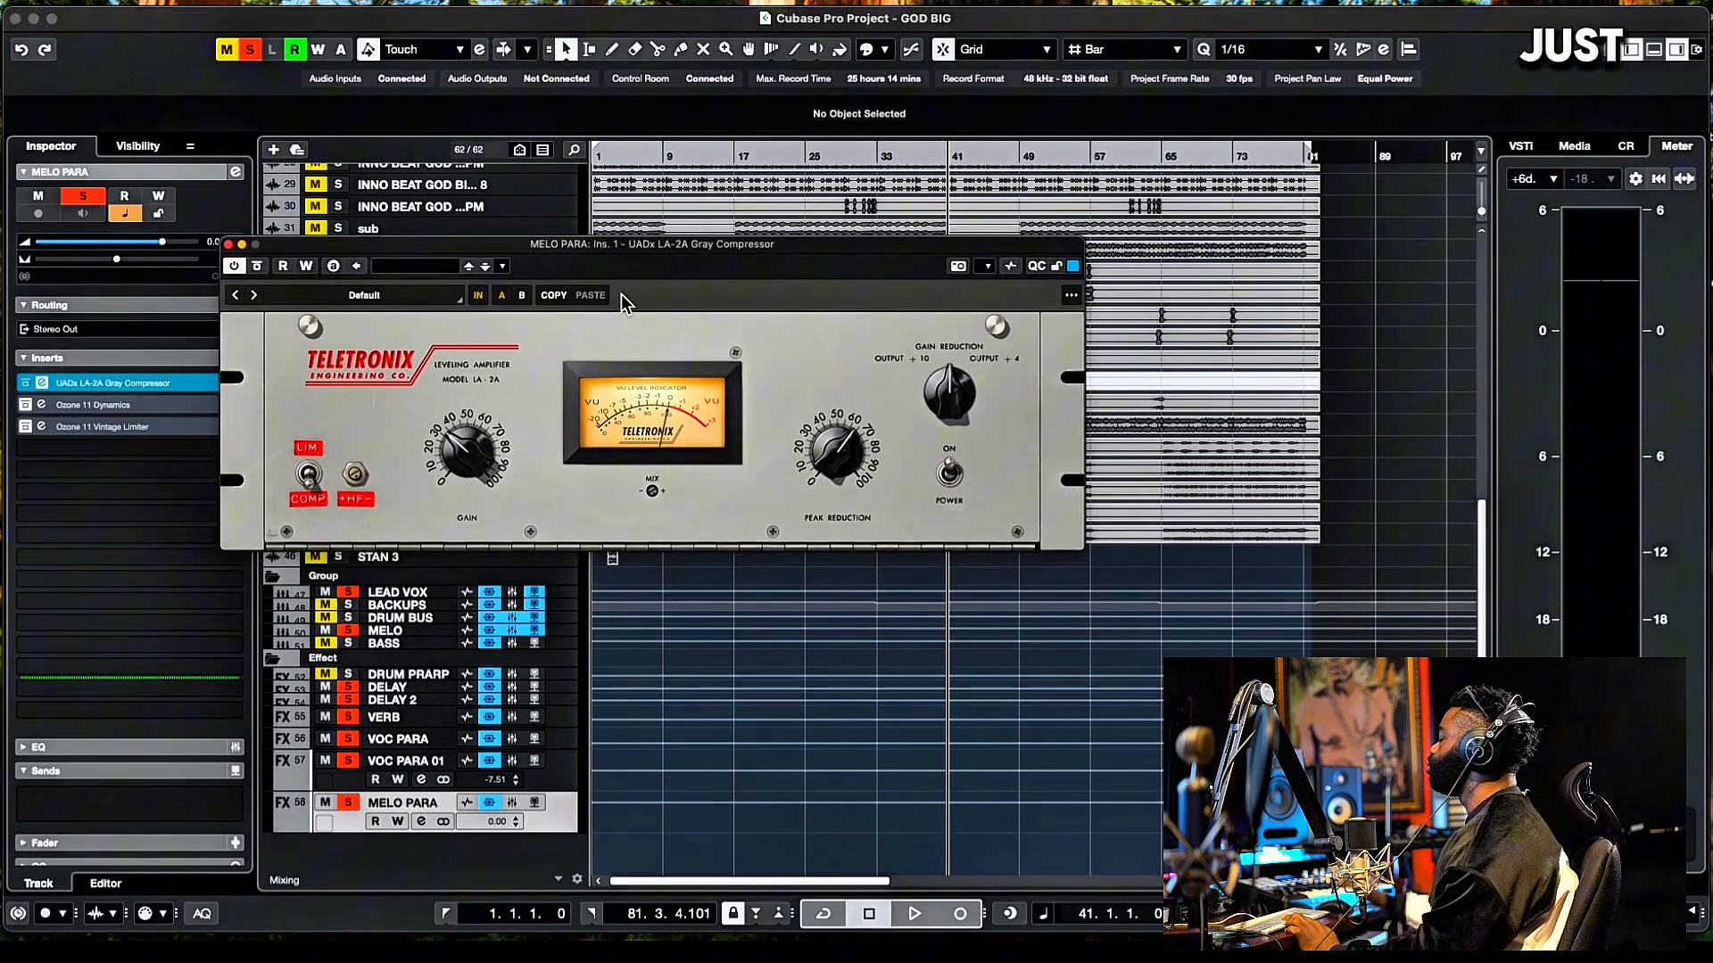
pyautogui.press('space')
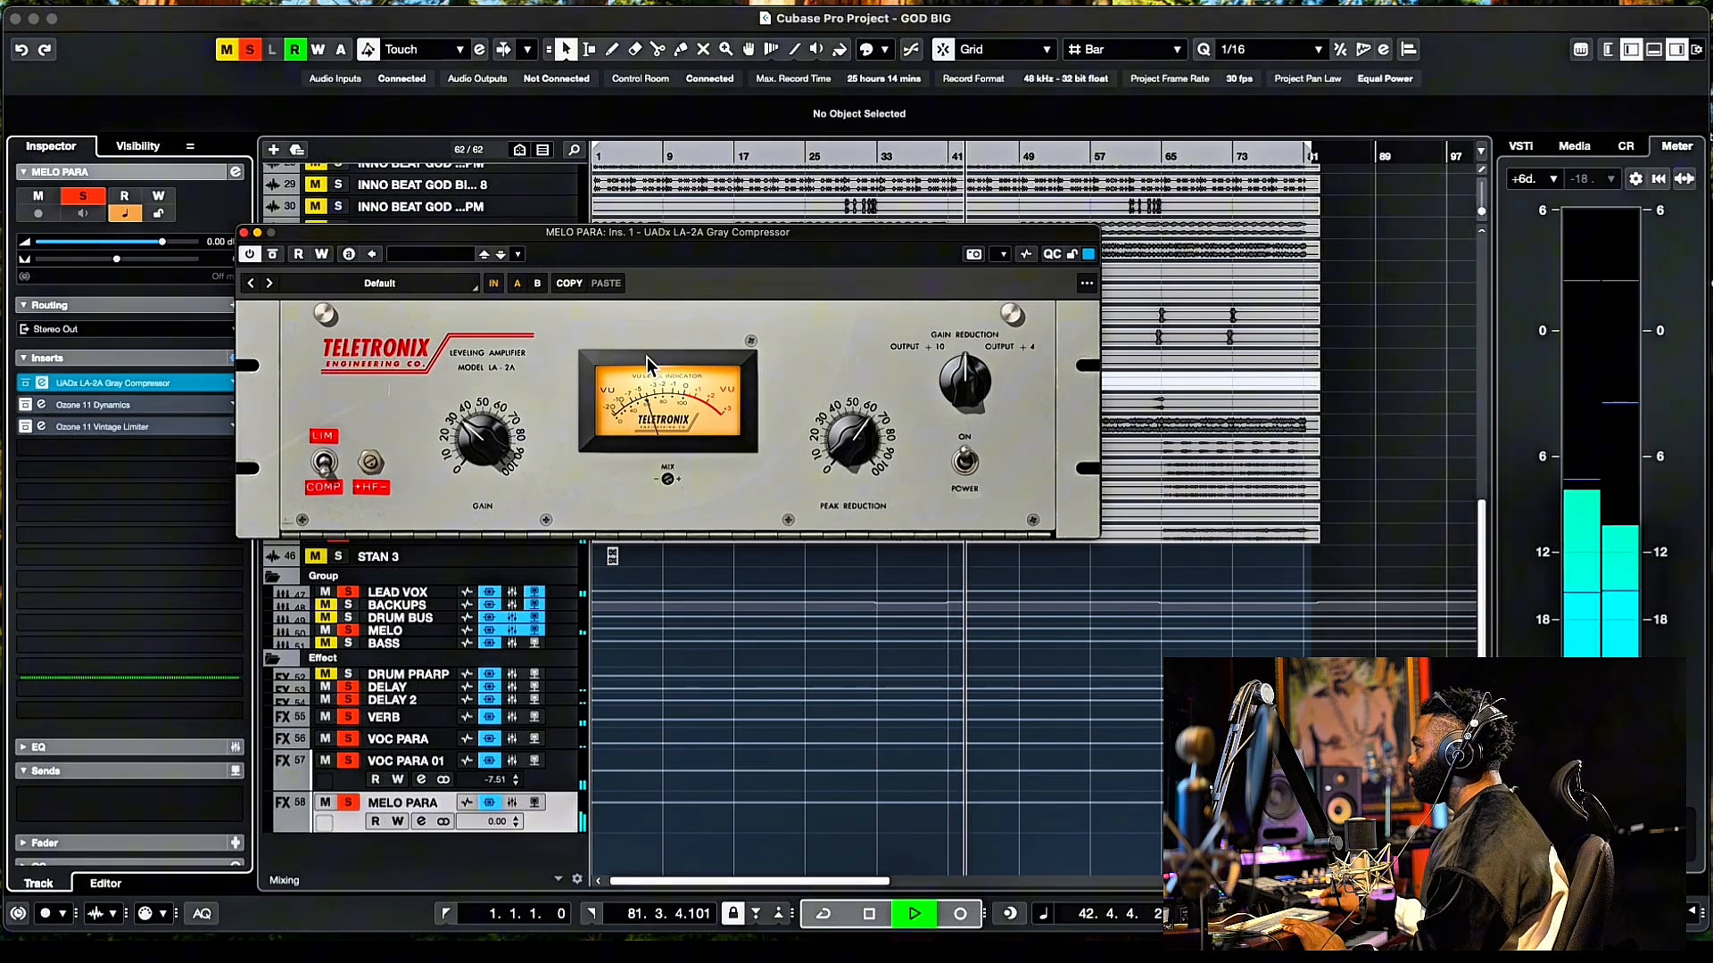
pyautogui.press('space')
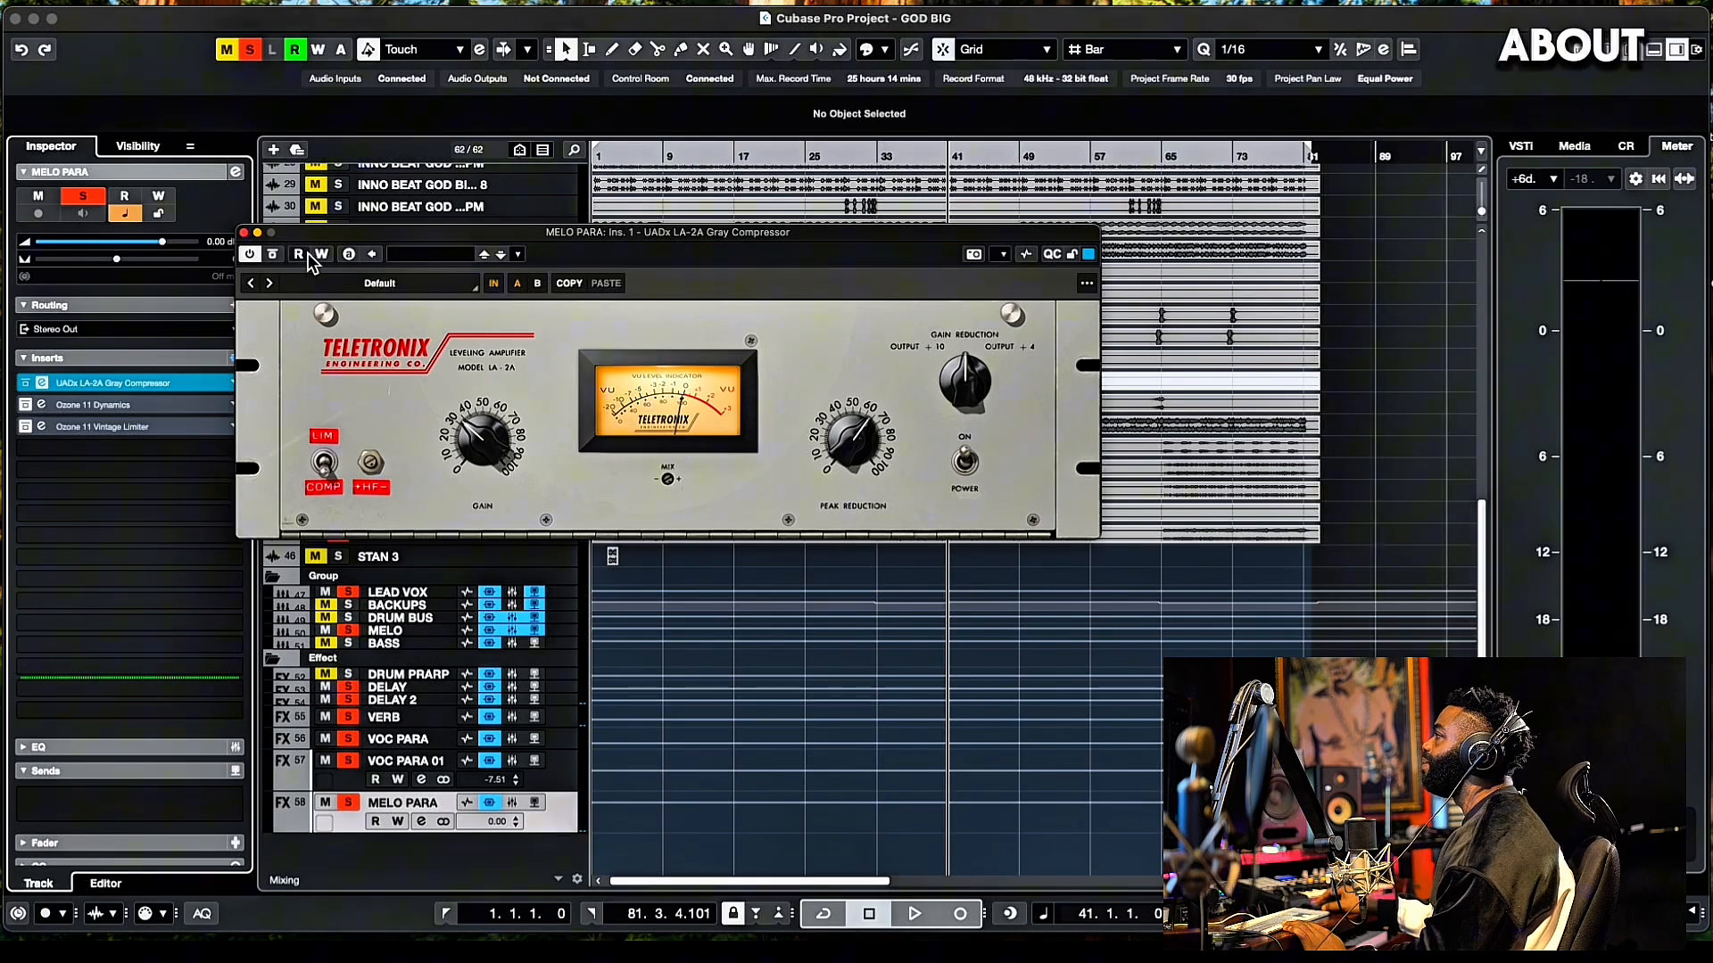
pyautogui.click(244, 232)
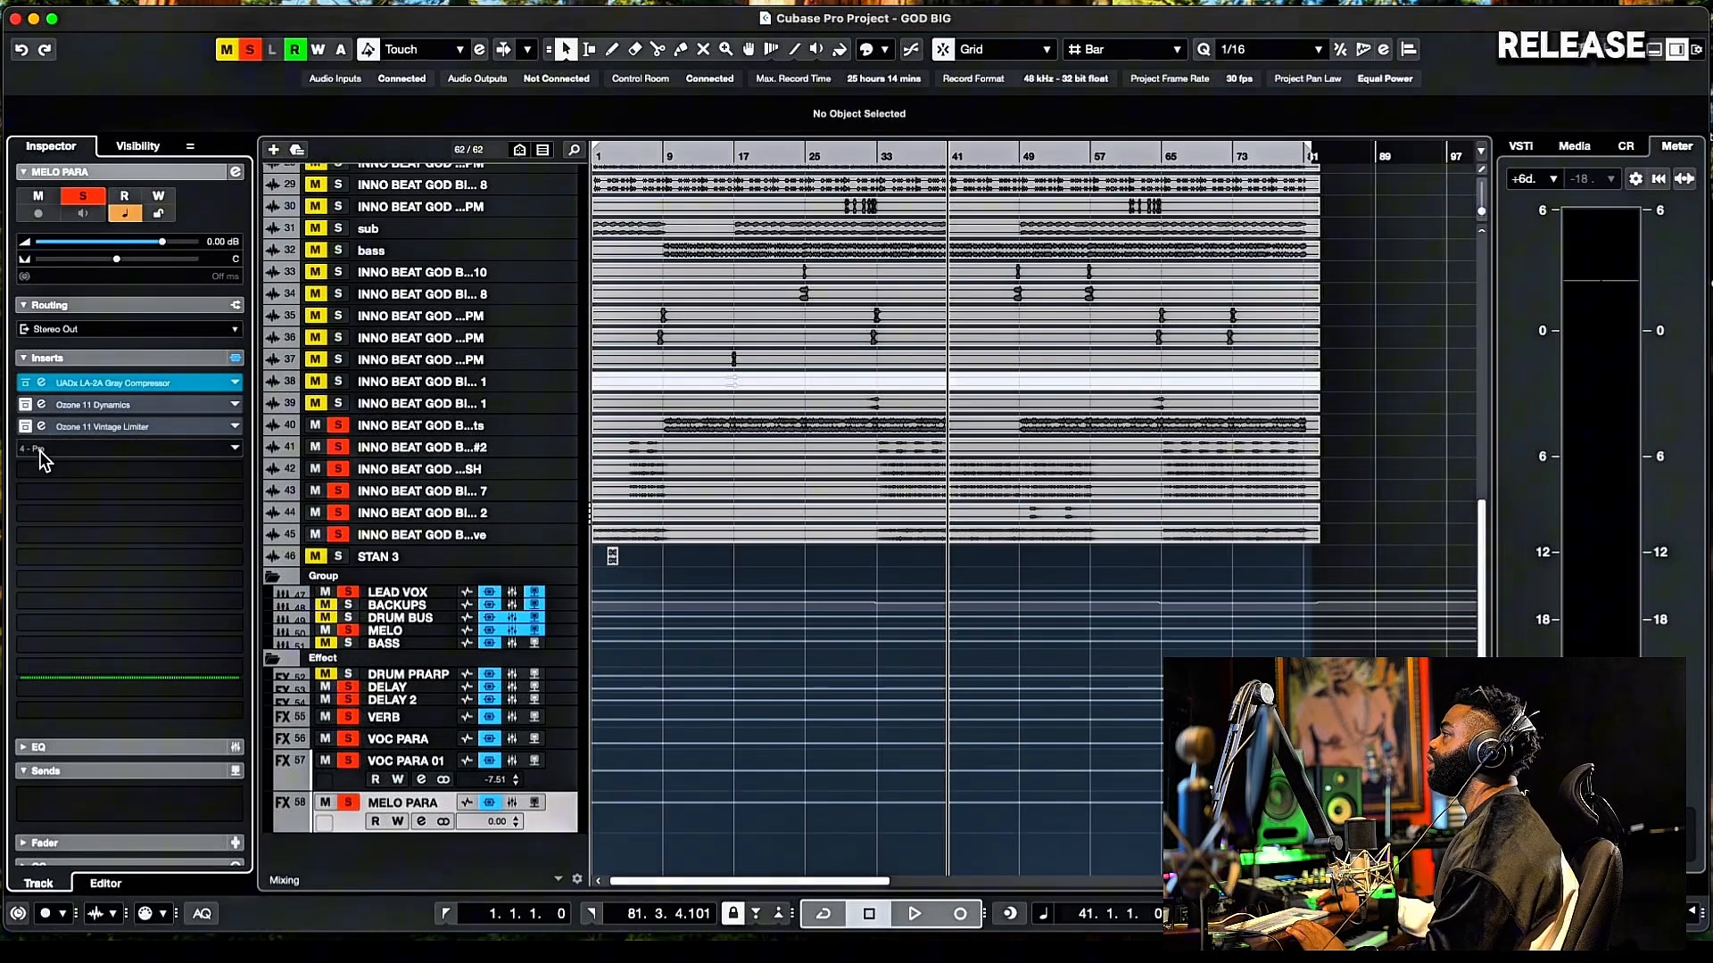
# - Activate the bypassed Ozone 11 Dynamics insert on MELO PARA and bring up its editor
pyautogui.click(24, 404)
pyautogui.click(39, 404)
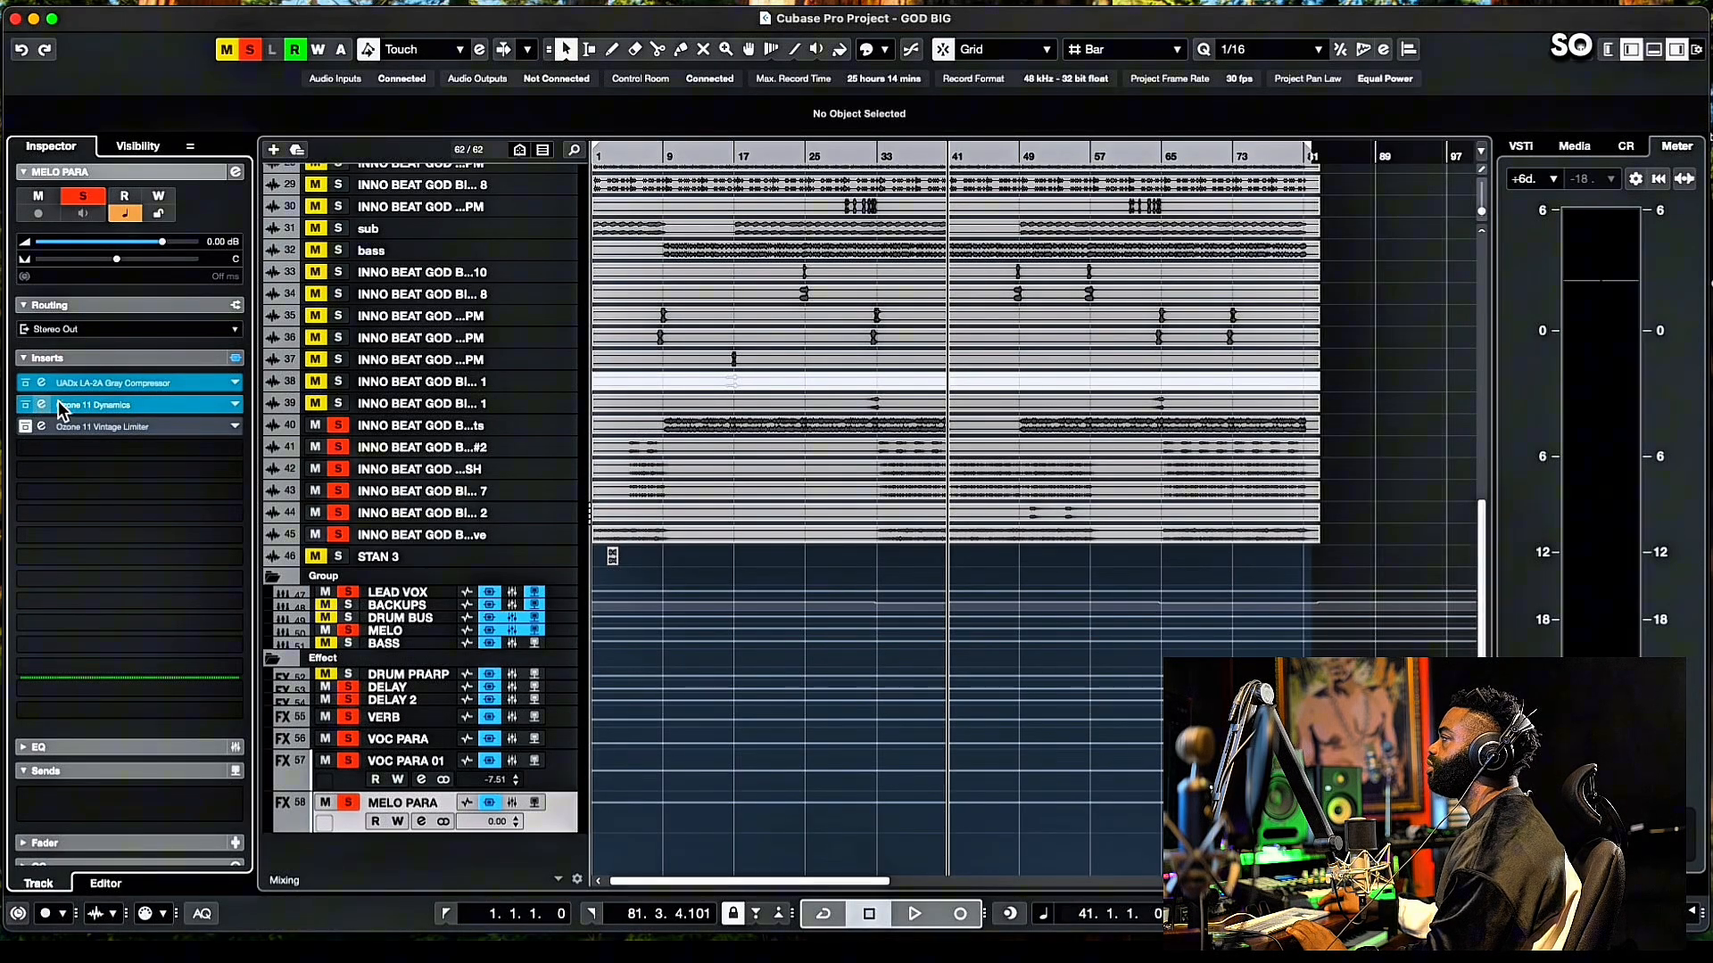
pyautogui.moveTo(933, 312); pyautogui.dragTo(768, 236)
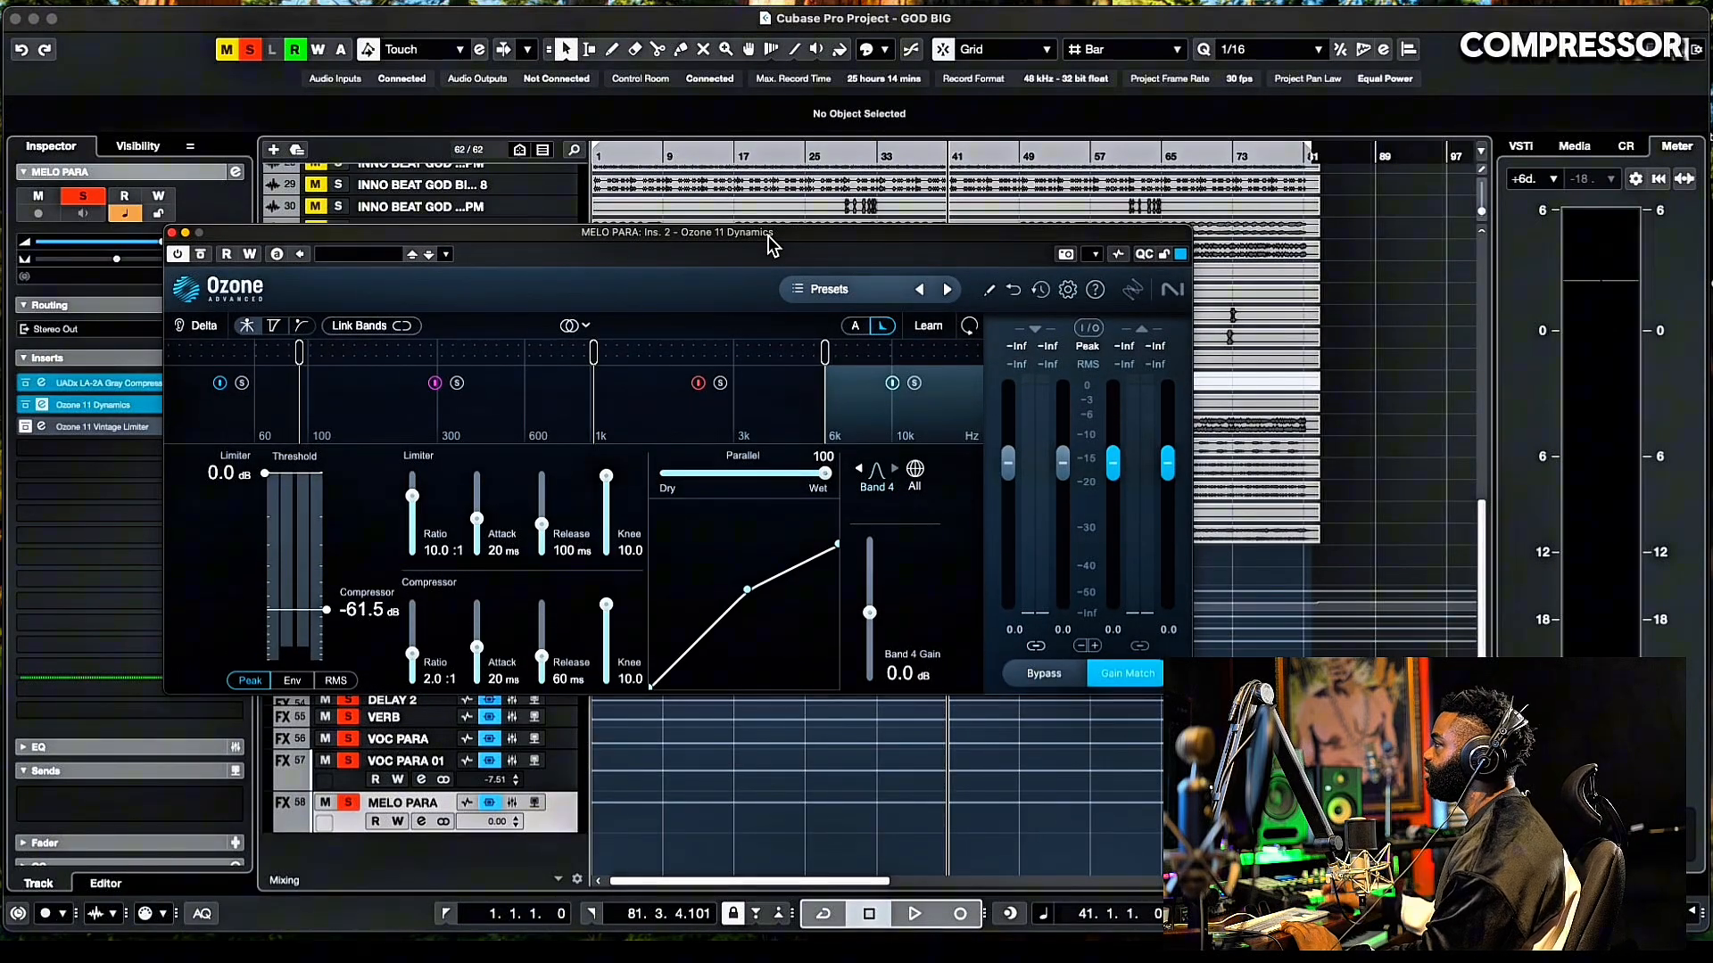
pyautogui.moveTo(769, 237); pyautogui.dragTo(769, 253)
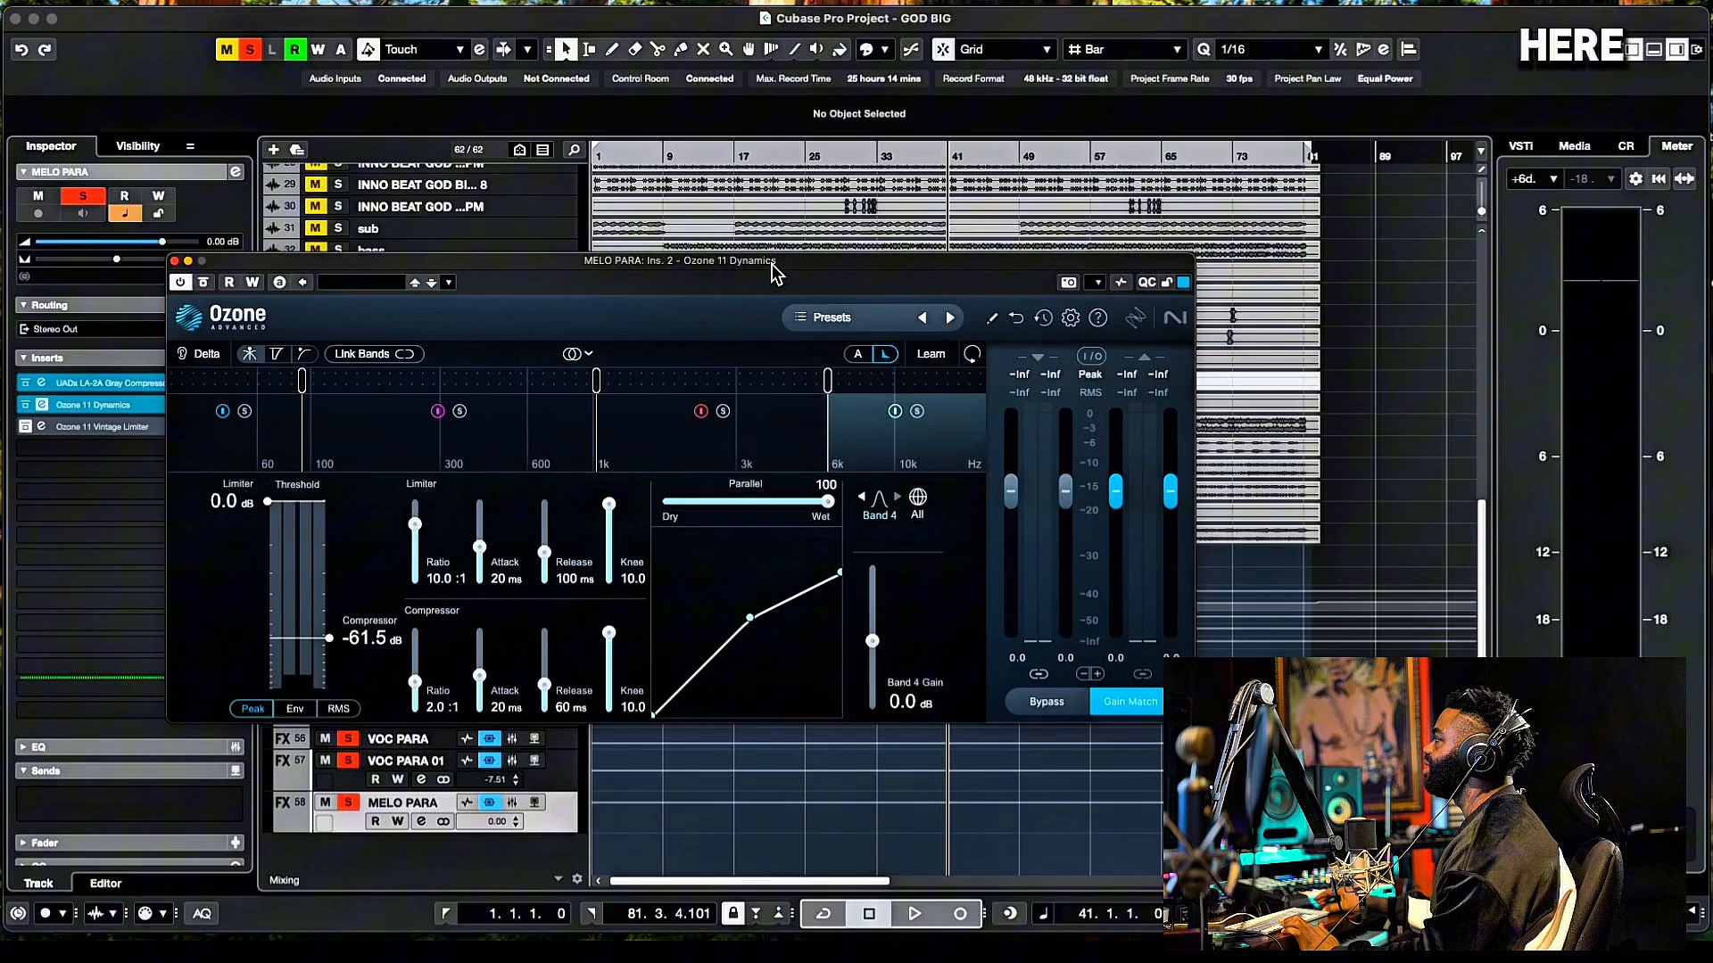
# - Examine the multiband compression of Ozone 11 Dynamics on MELO PARA during several short playbacks, and close the plug-in
pyautogui.press('space')
pyautogui.moveTo(772, 272); pyautogui.dragTo(758, 276)
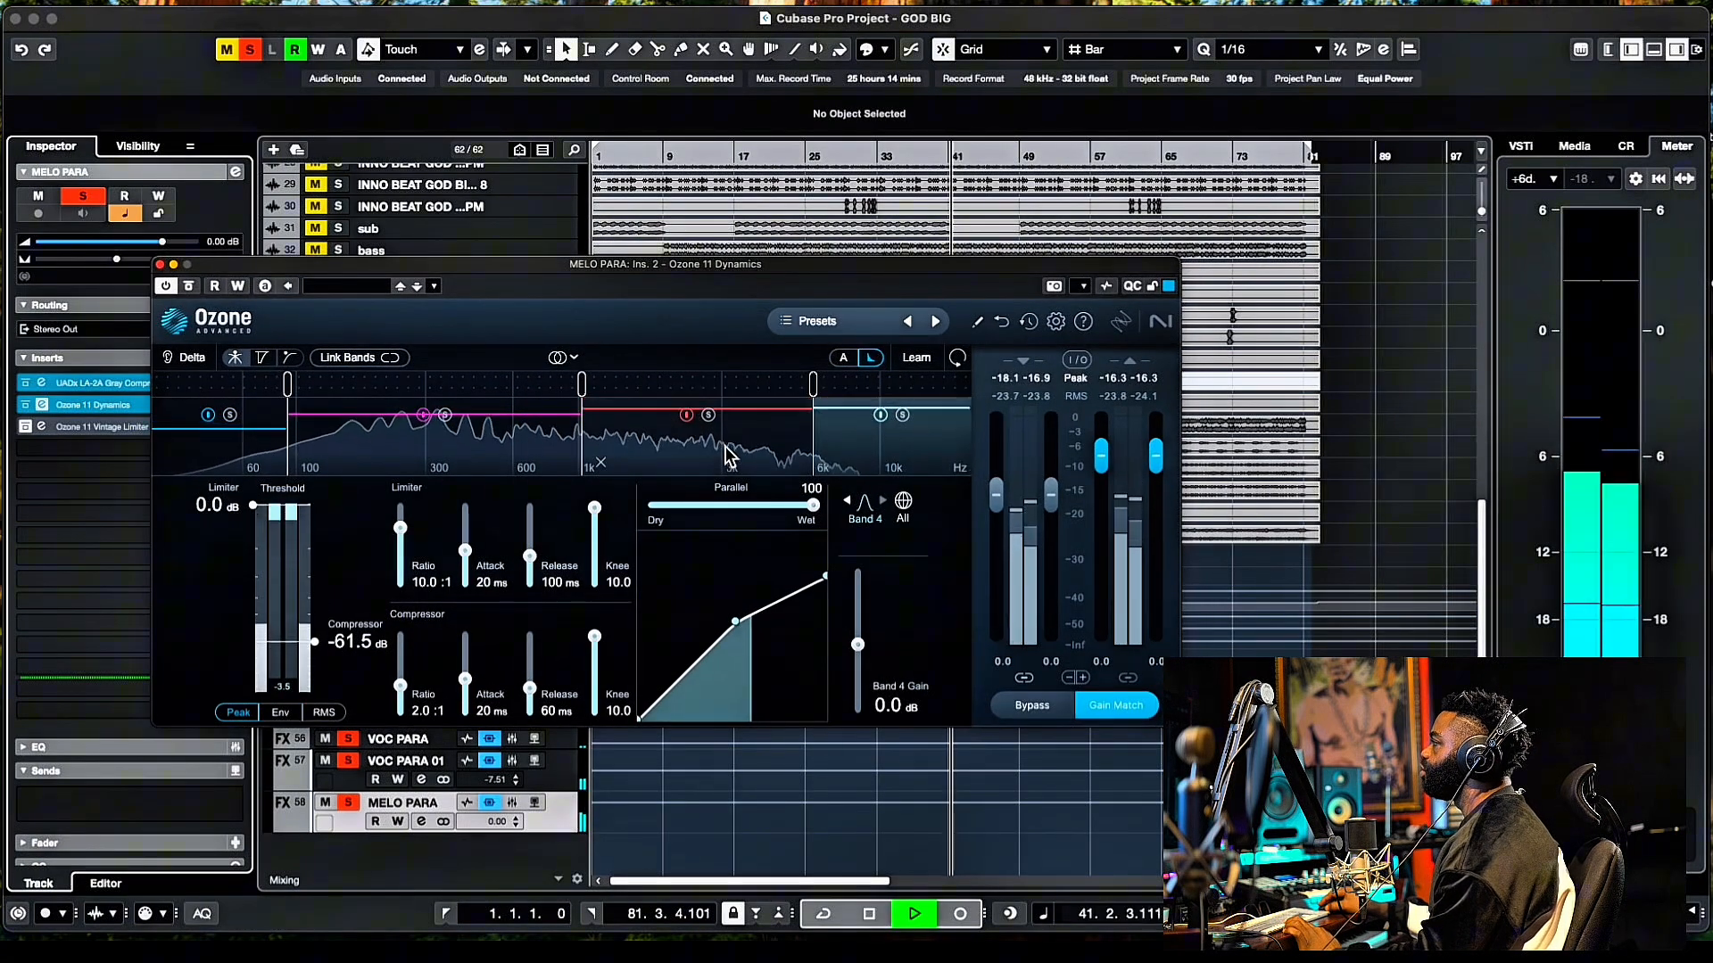
pyautogui.press('space')
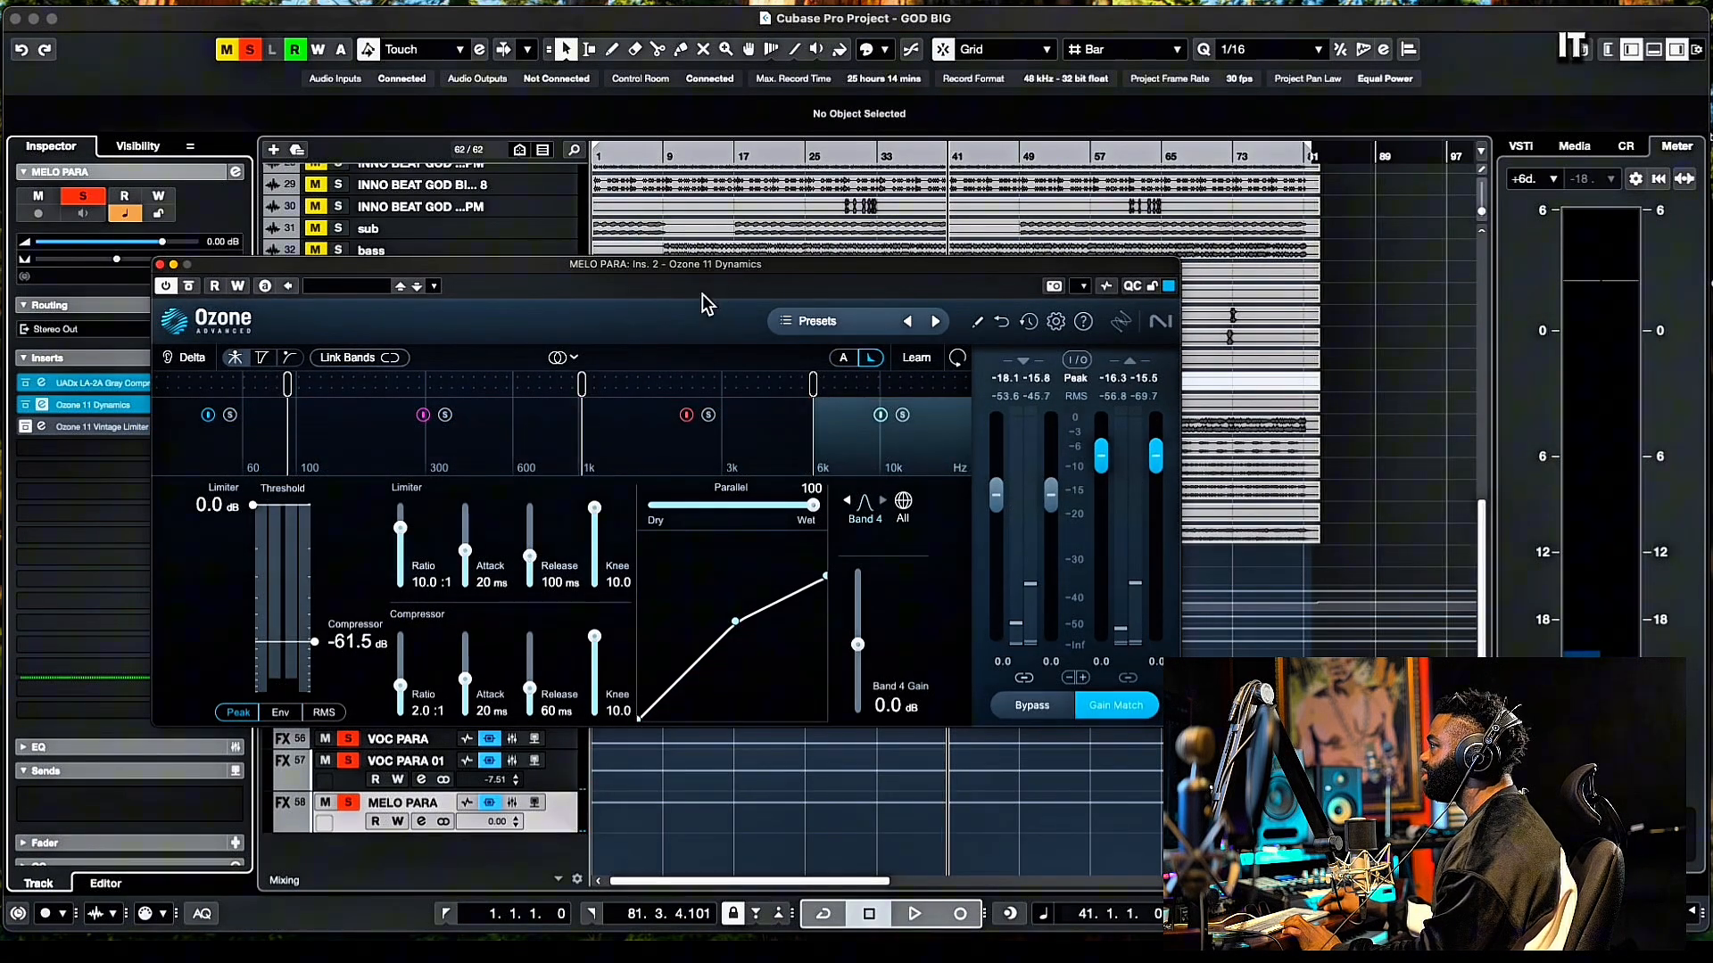
pyautogui.moveTo(738, 266); pyautogui.dragTo(703, 181)
pyautogui.press('space')
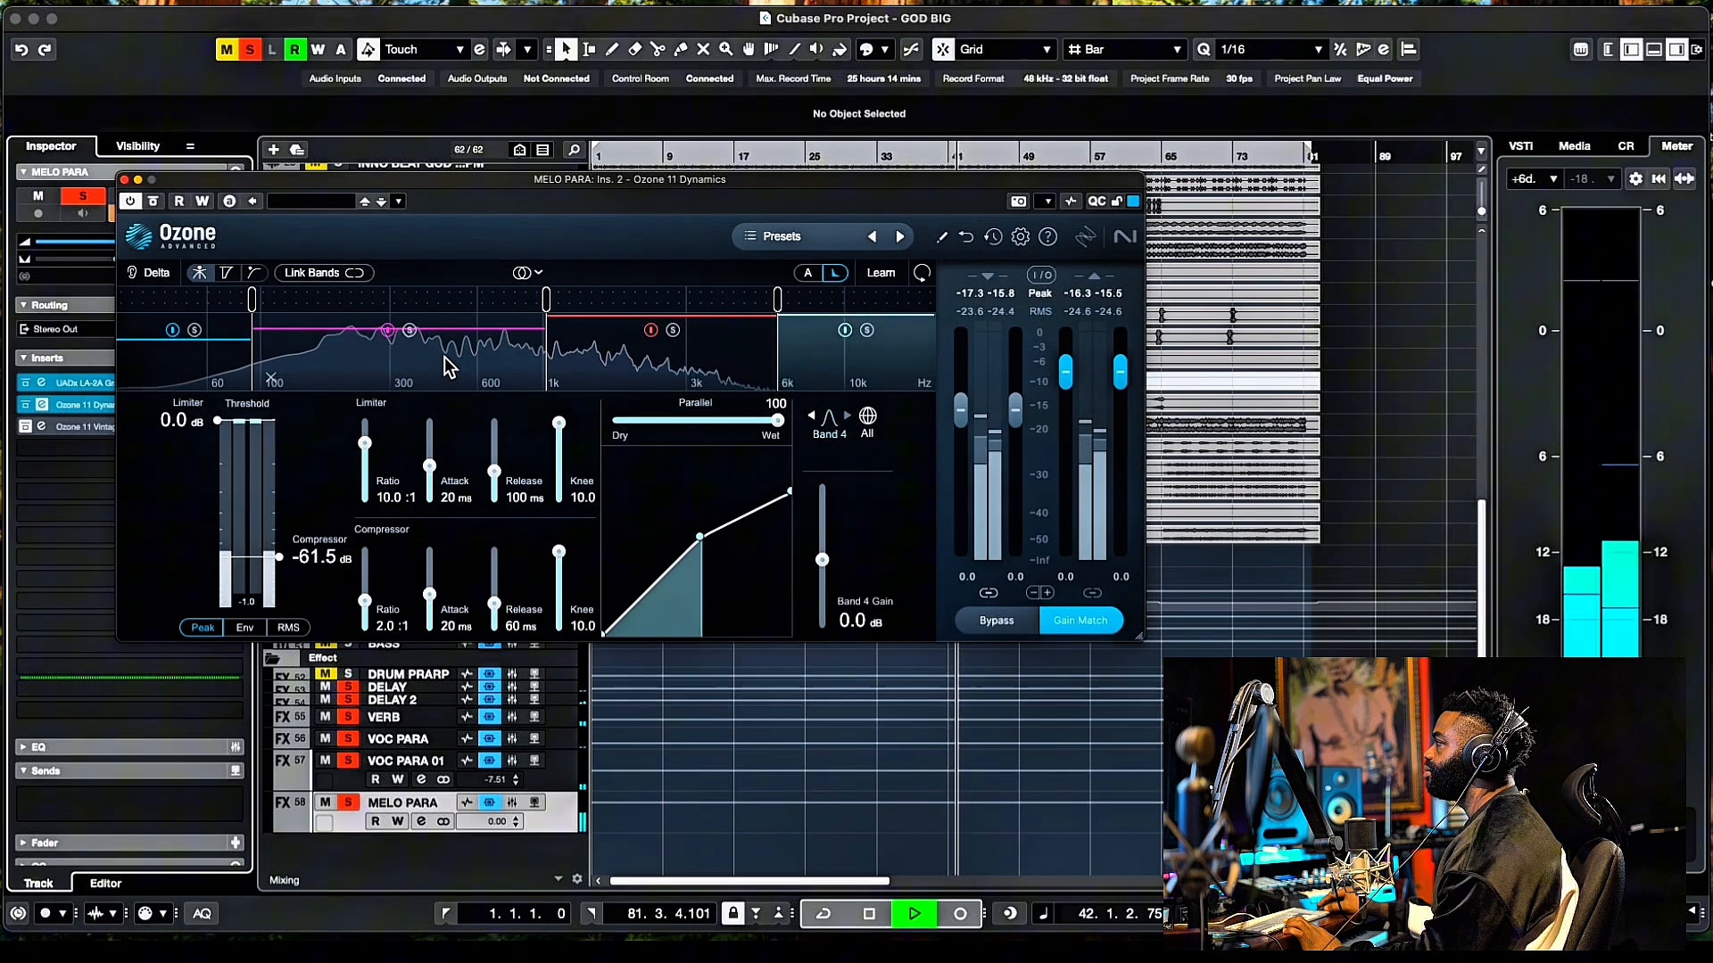
pyautogui.press('space')
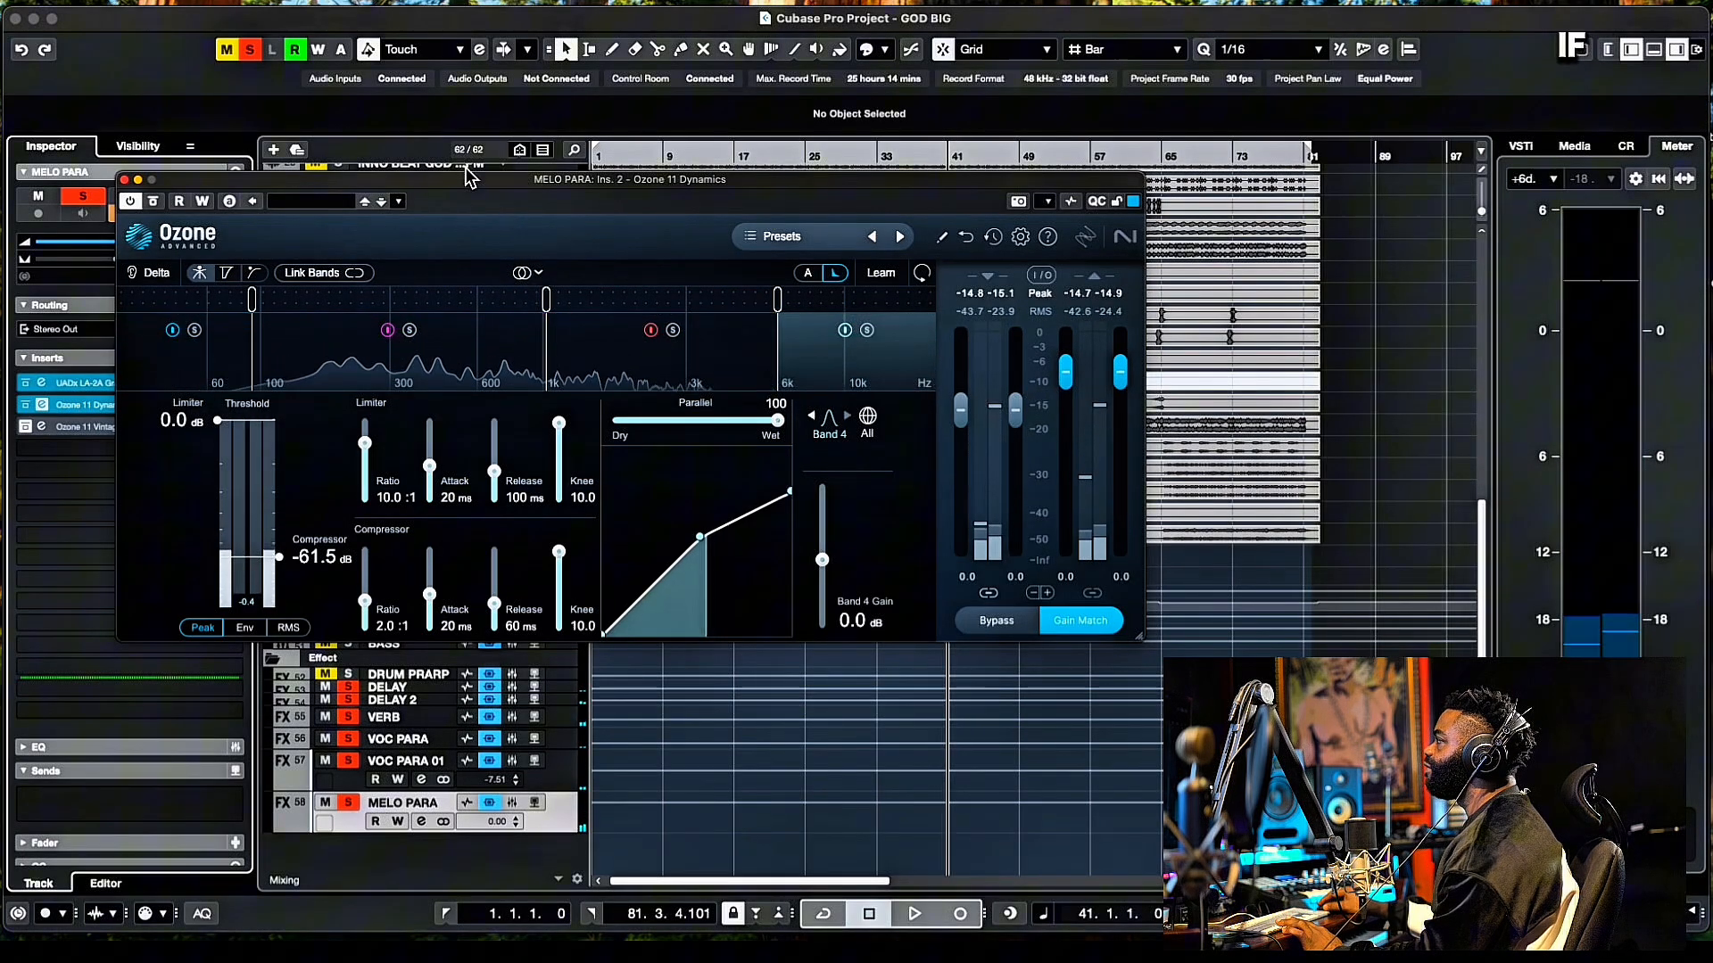
pyautogui.moveTo(462, 174); pyautogui.dragTo(495, 223)
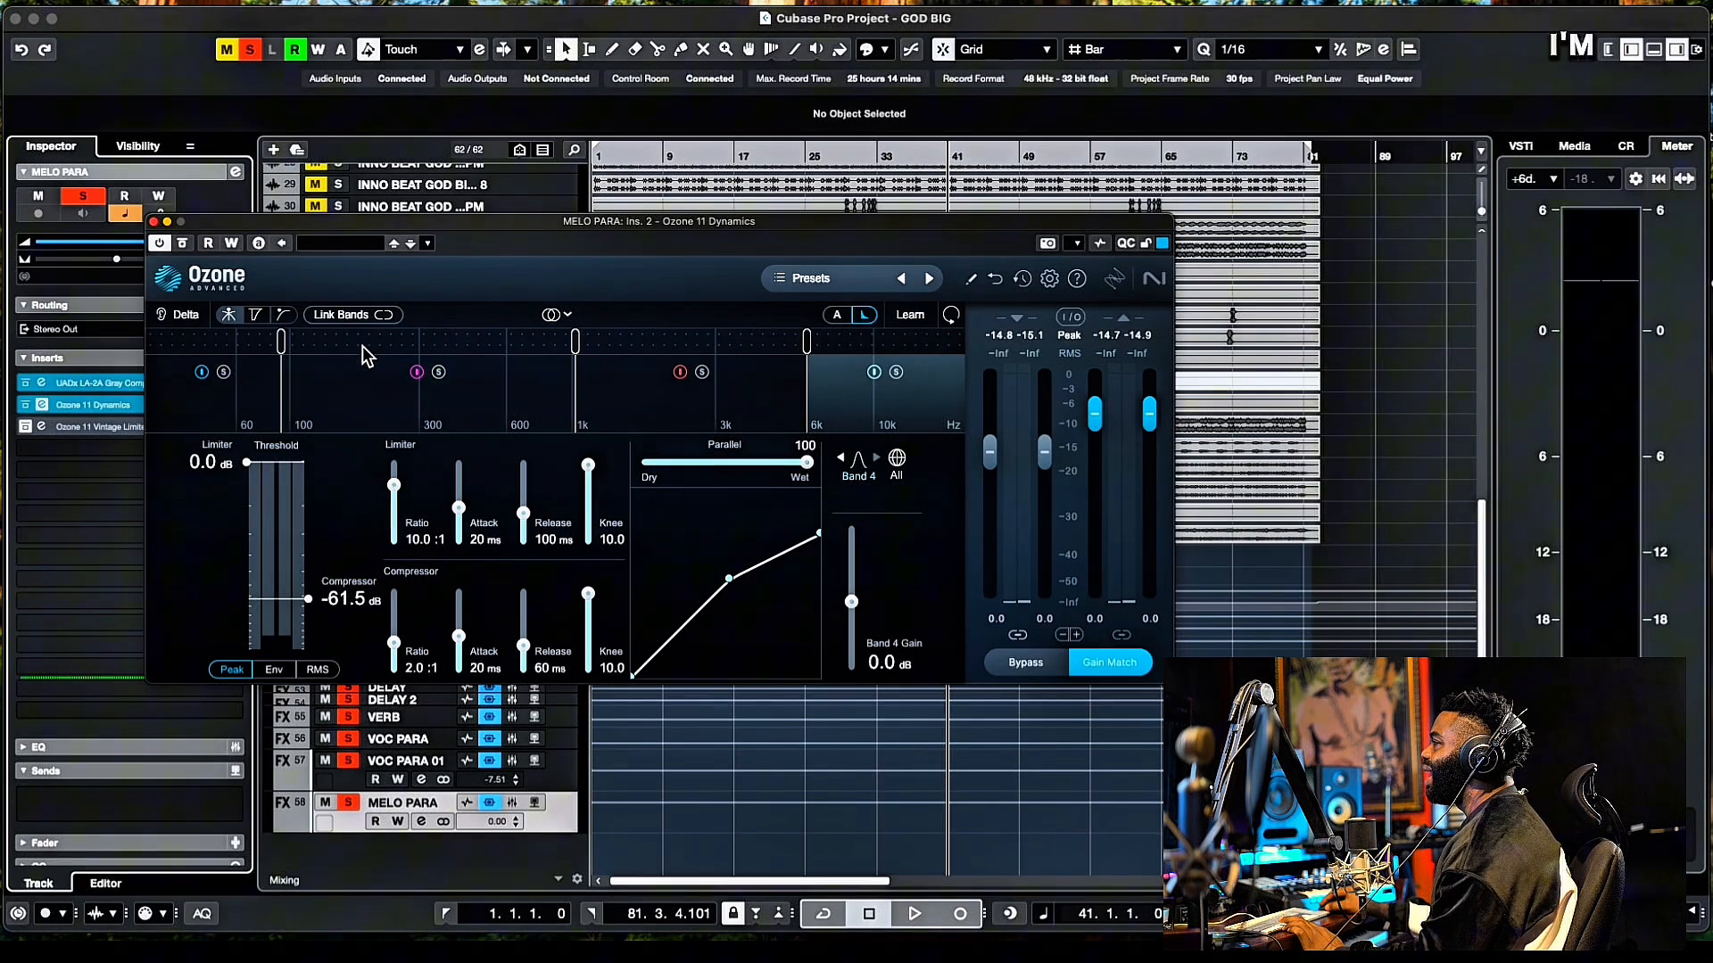
pyautogui.press('space')
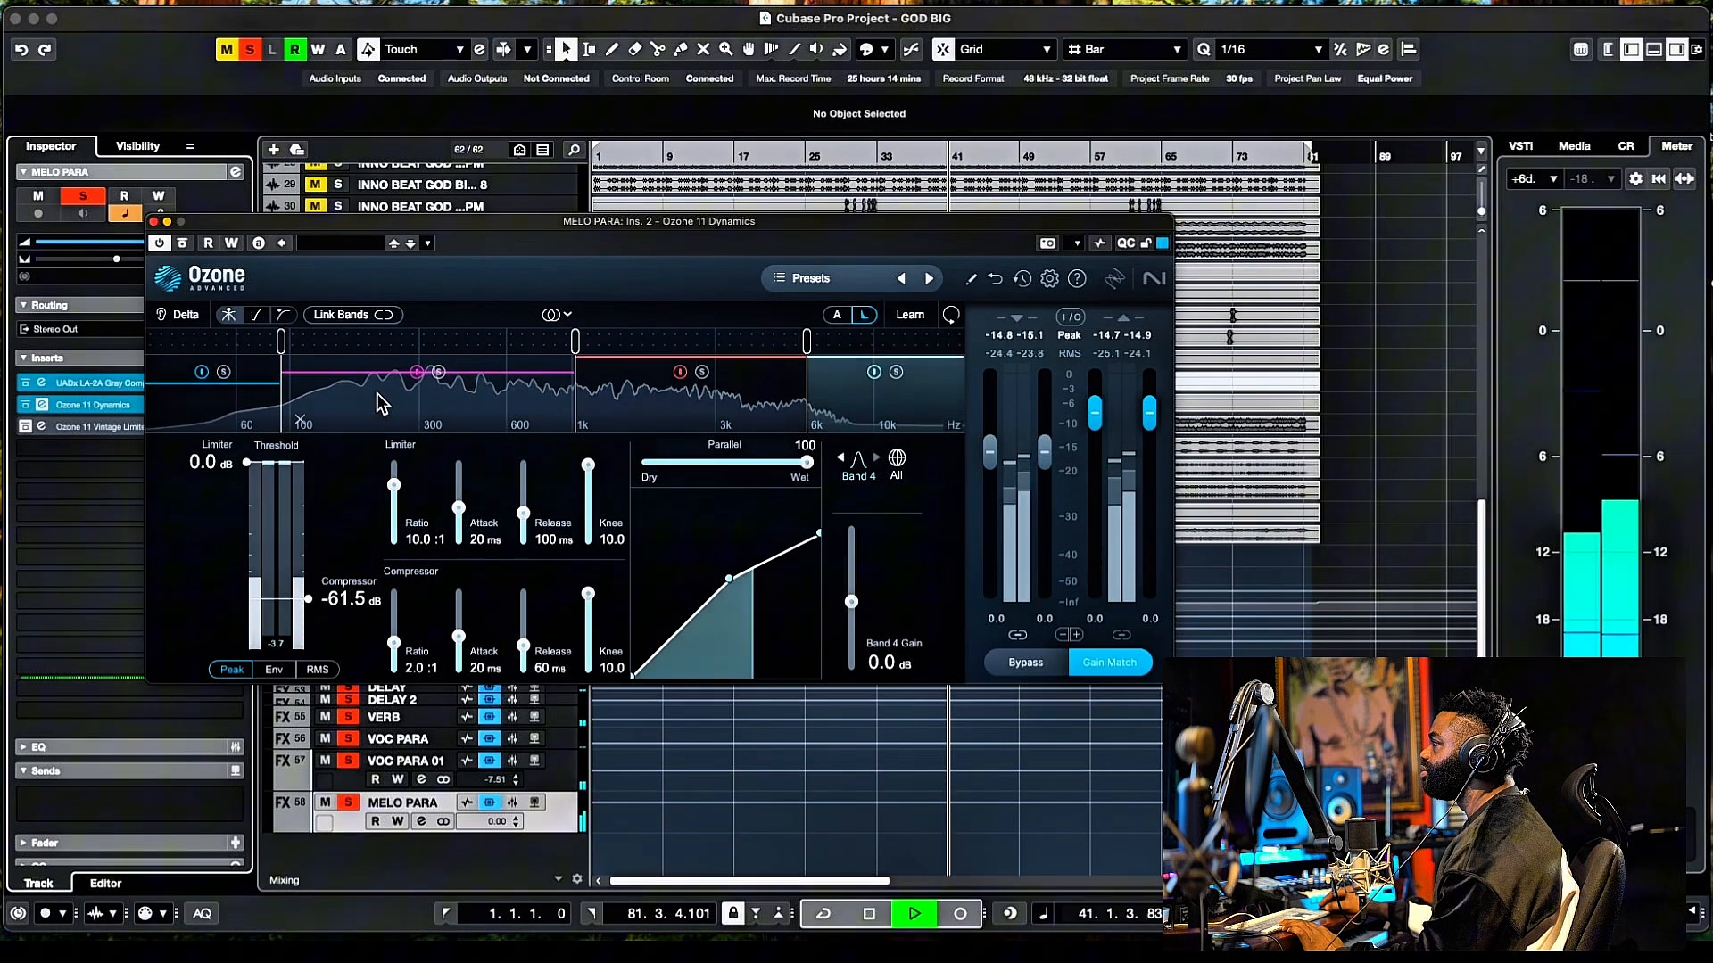
pyautogui.press('space')
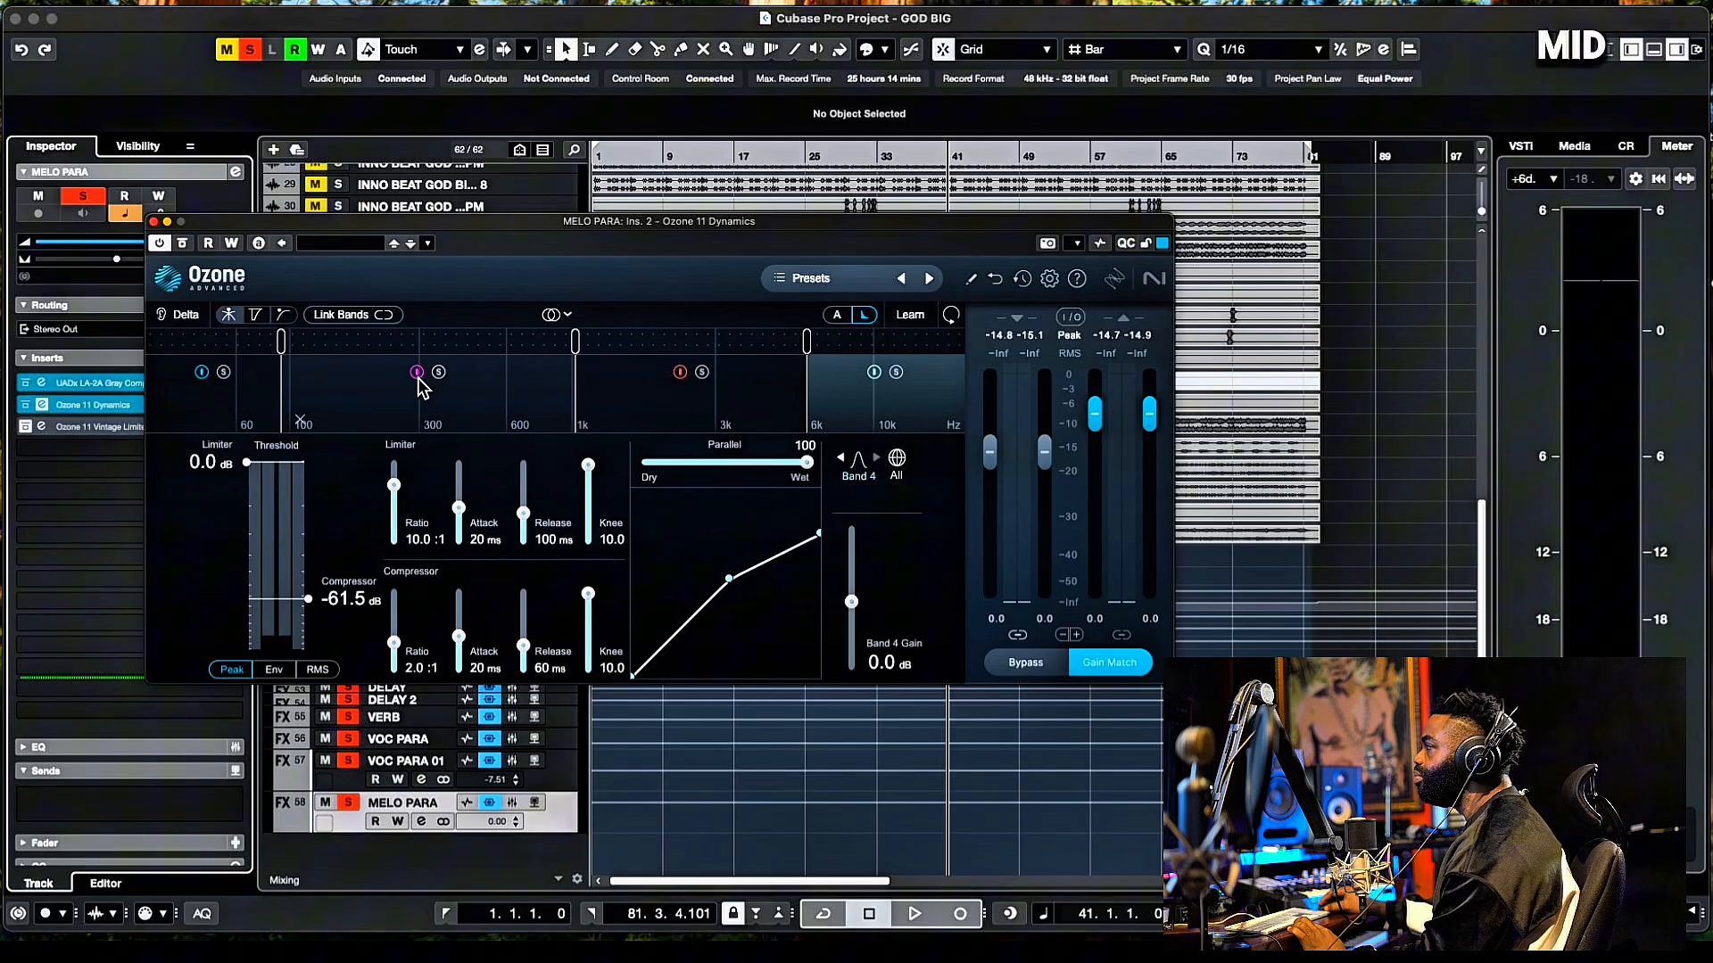
pyautogui.moveTo(669, 233); pyautogui.dragTo(639, 190)
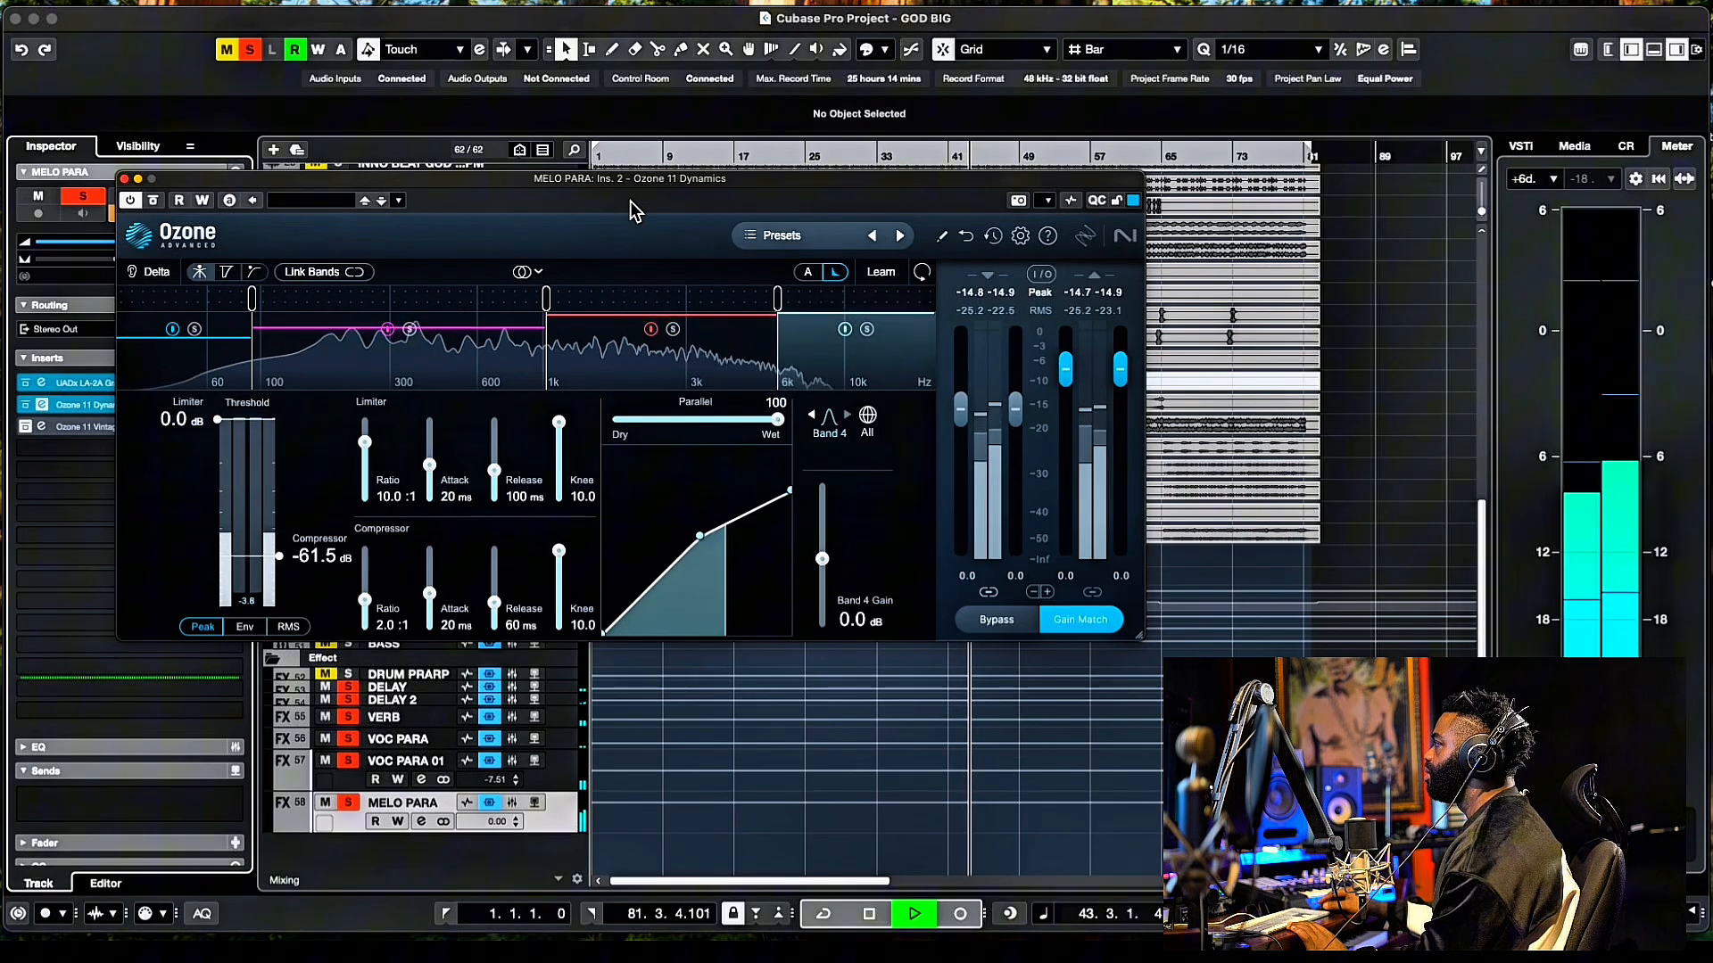
pyautogui.moveTo(616, 180); pyautogui.dragTo(606, 161)
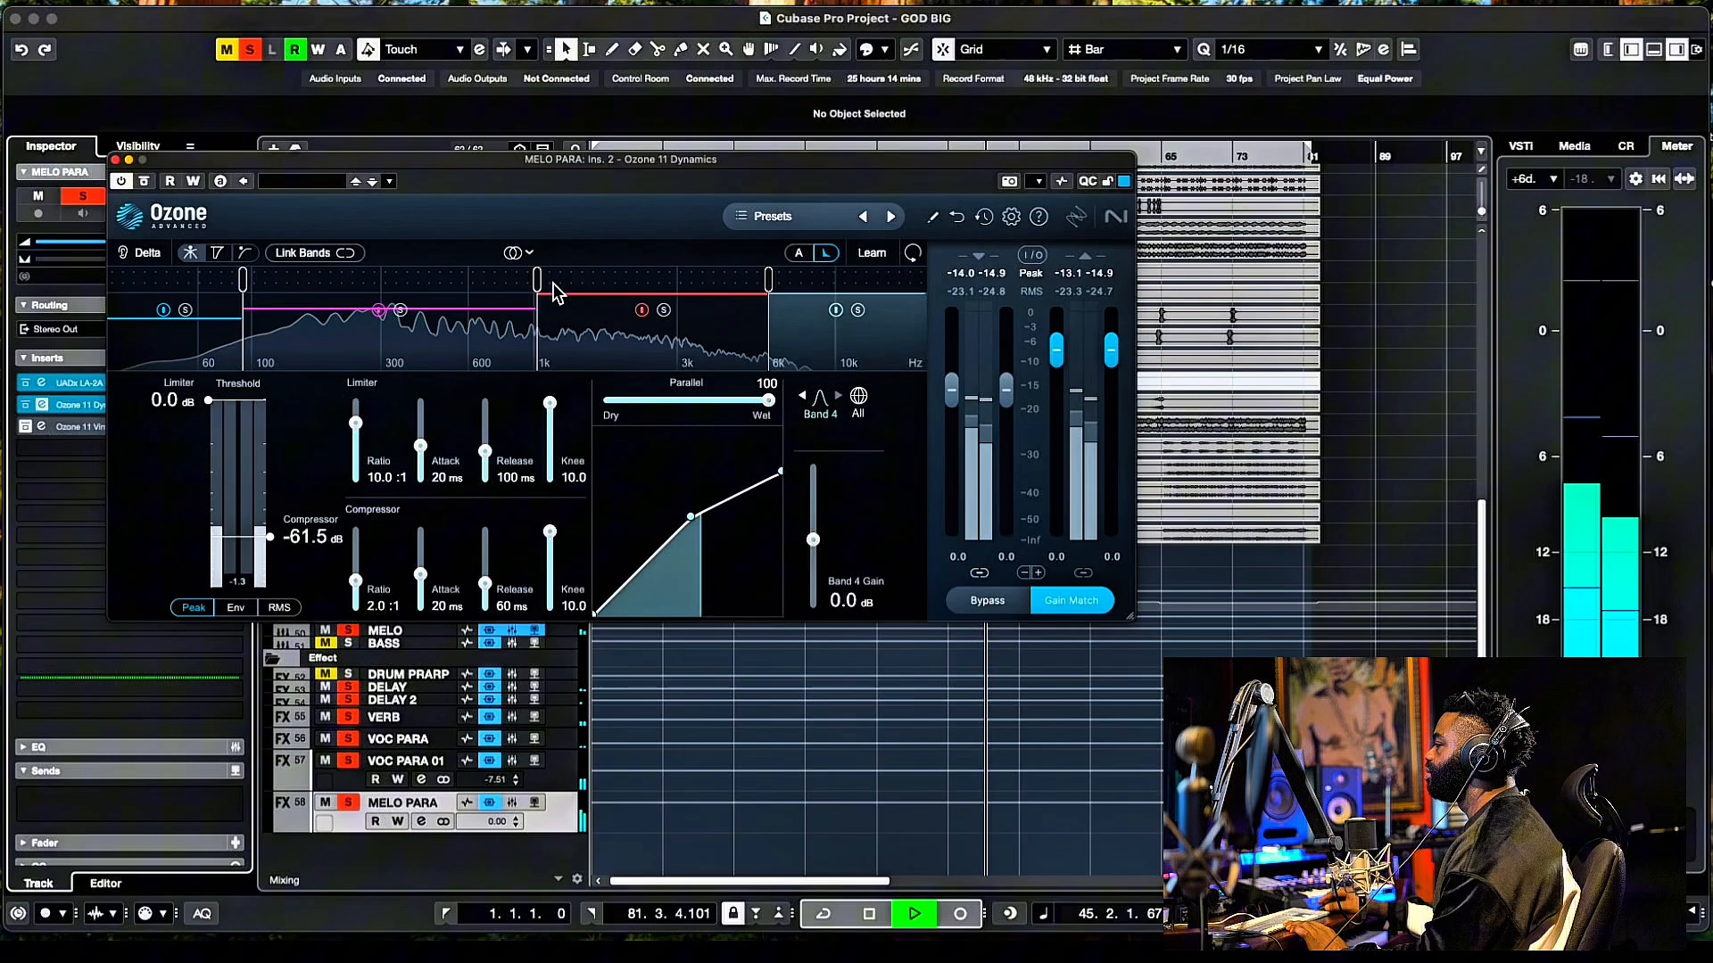
pyautogui.press('space')
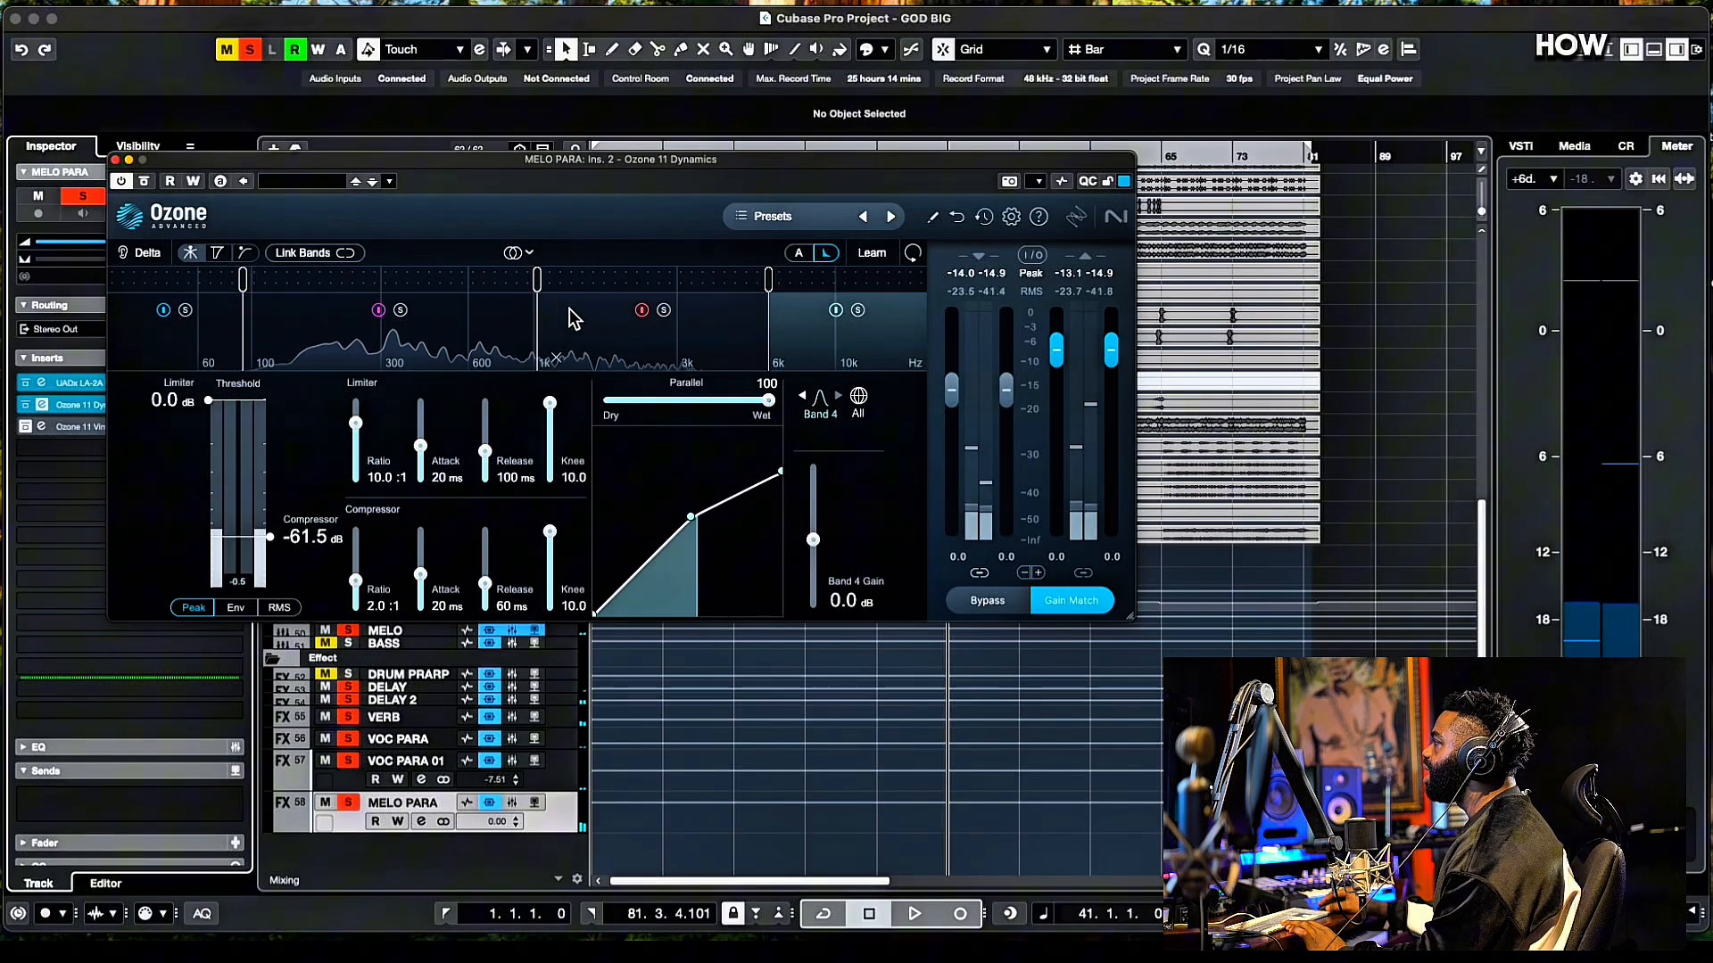
pyautogui.press('space')
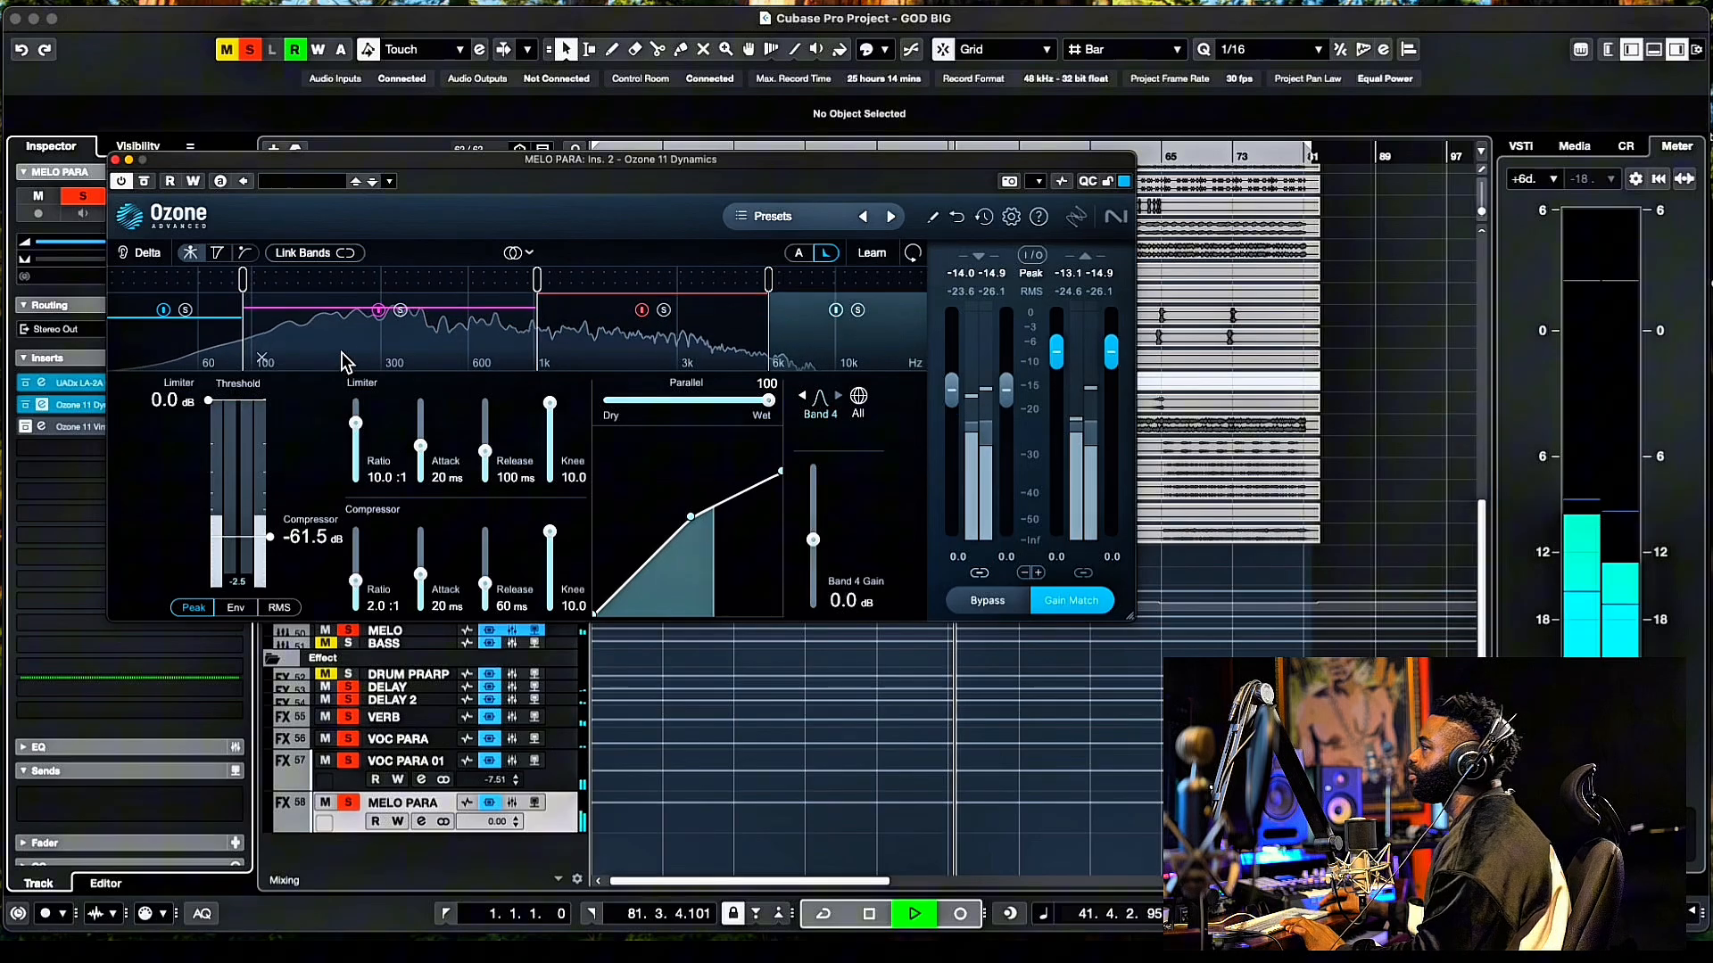
pyautogui.press('space')
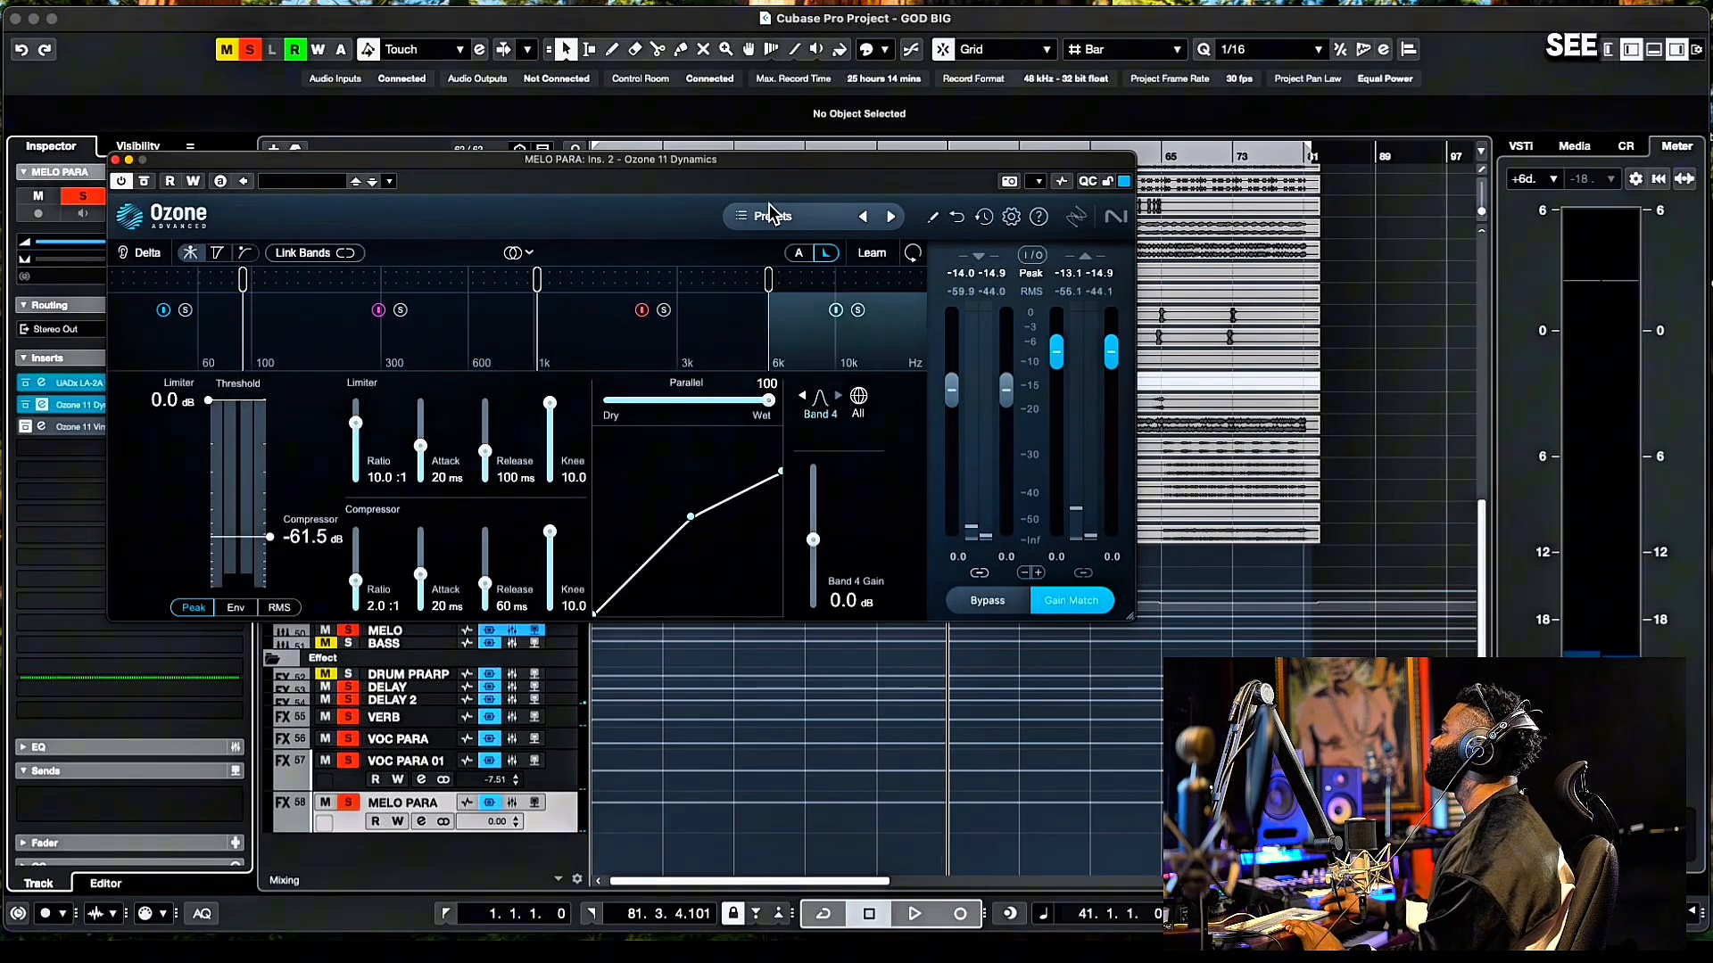
pyautogui.moveTo(731, 159); pyautogui.dragTo(767, 147)
pyautogui.press('space')
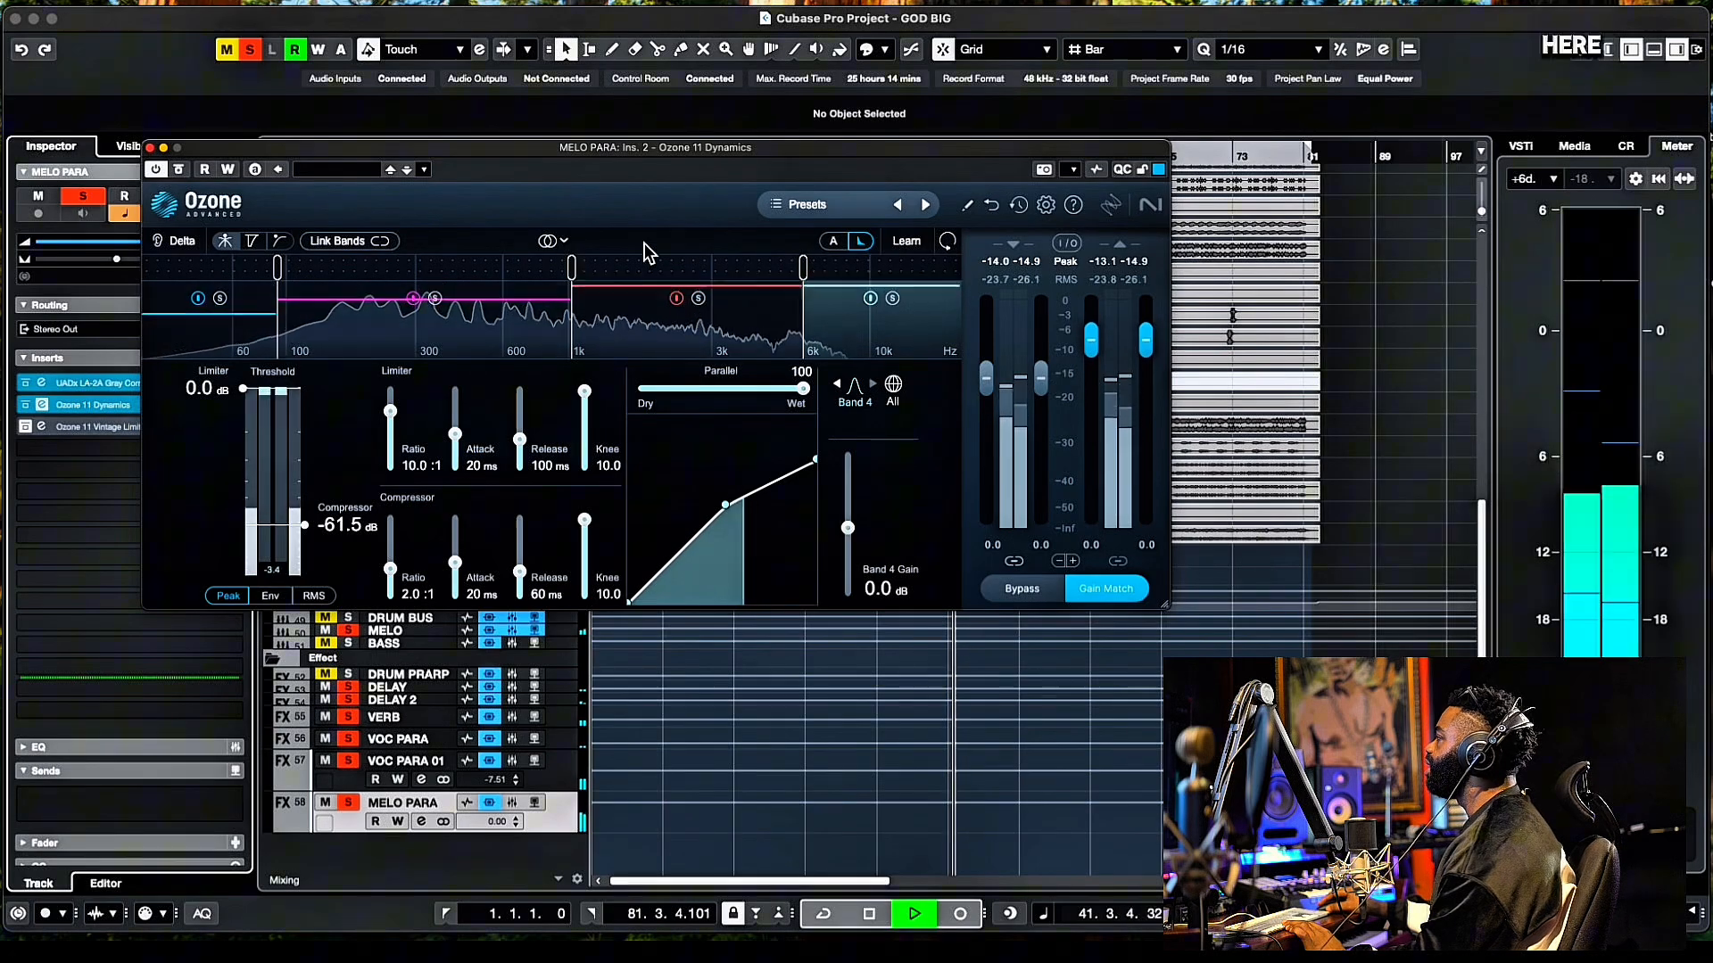
pyautogui.press('space')
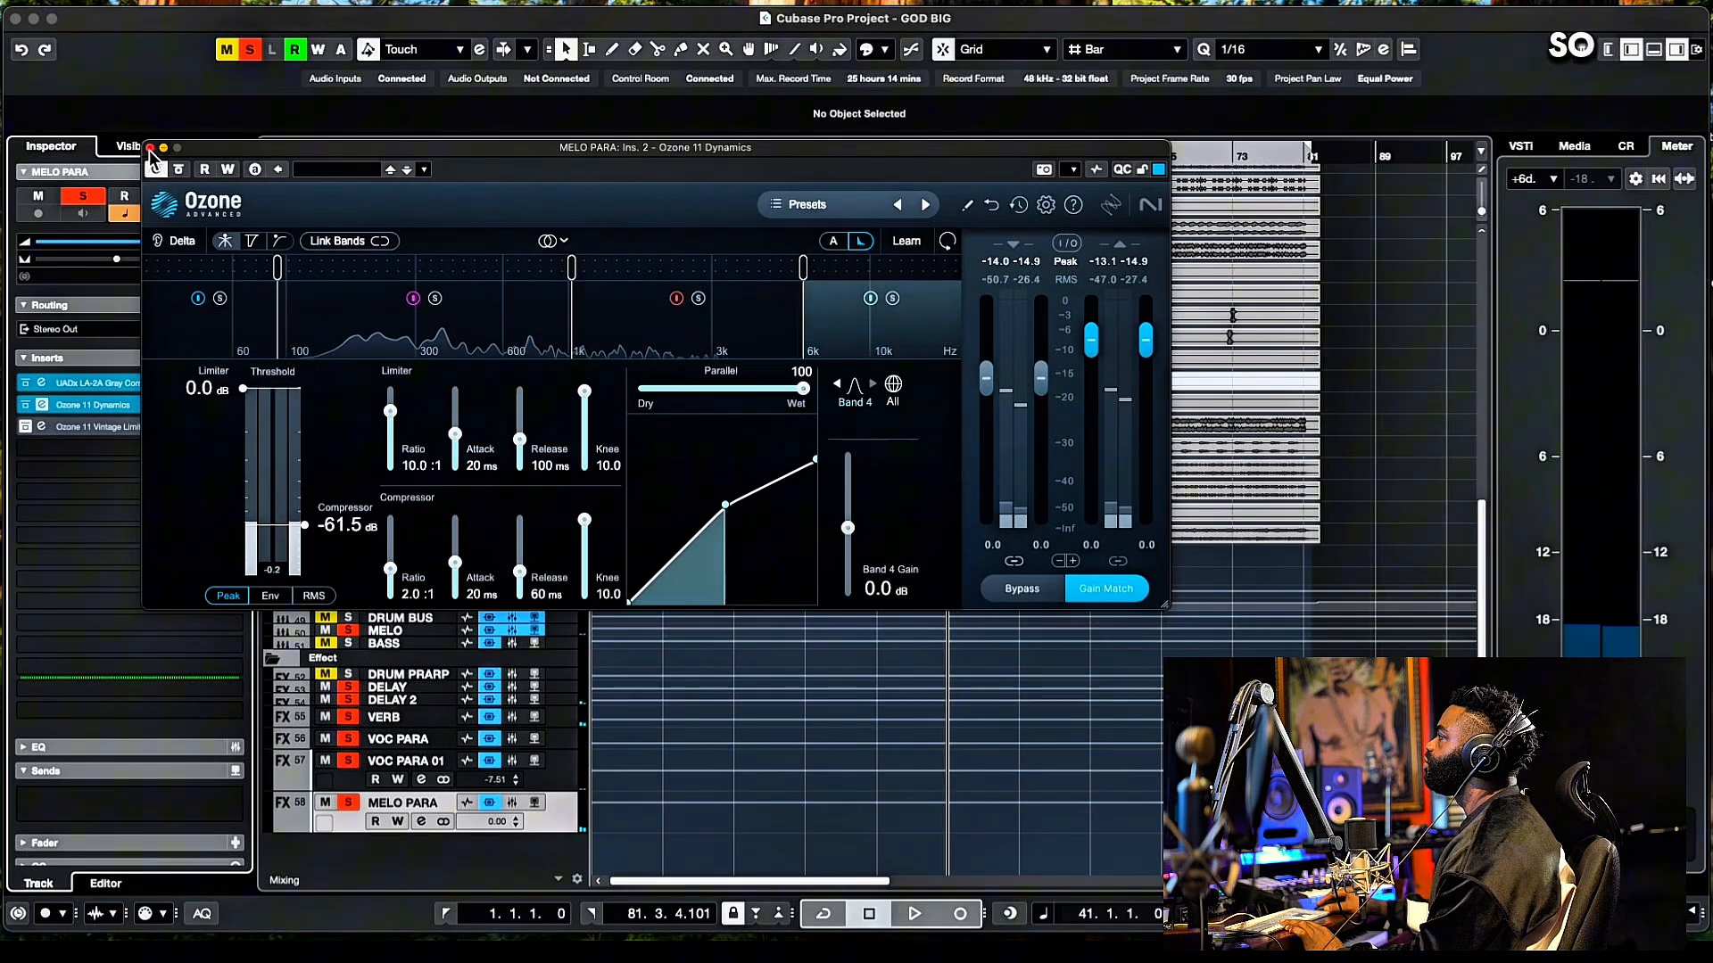
pyautogui.click(150, 147)
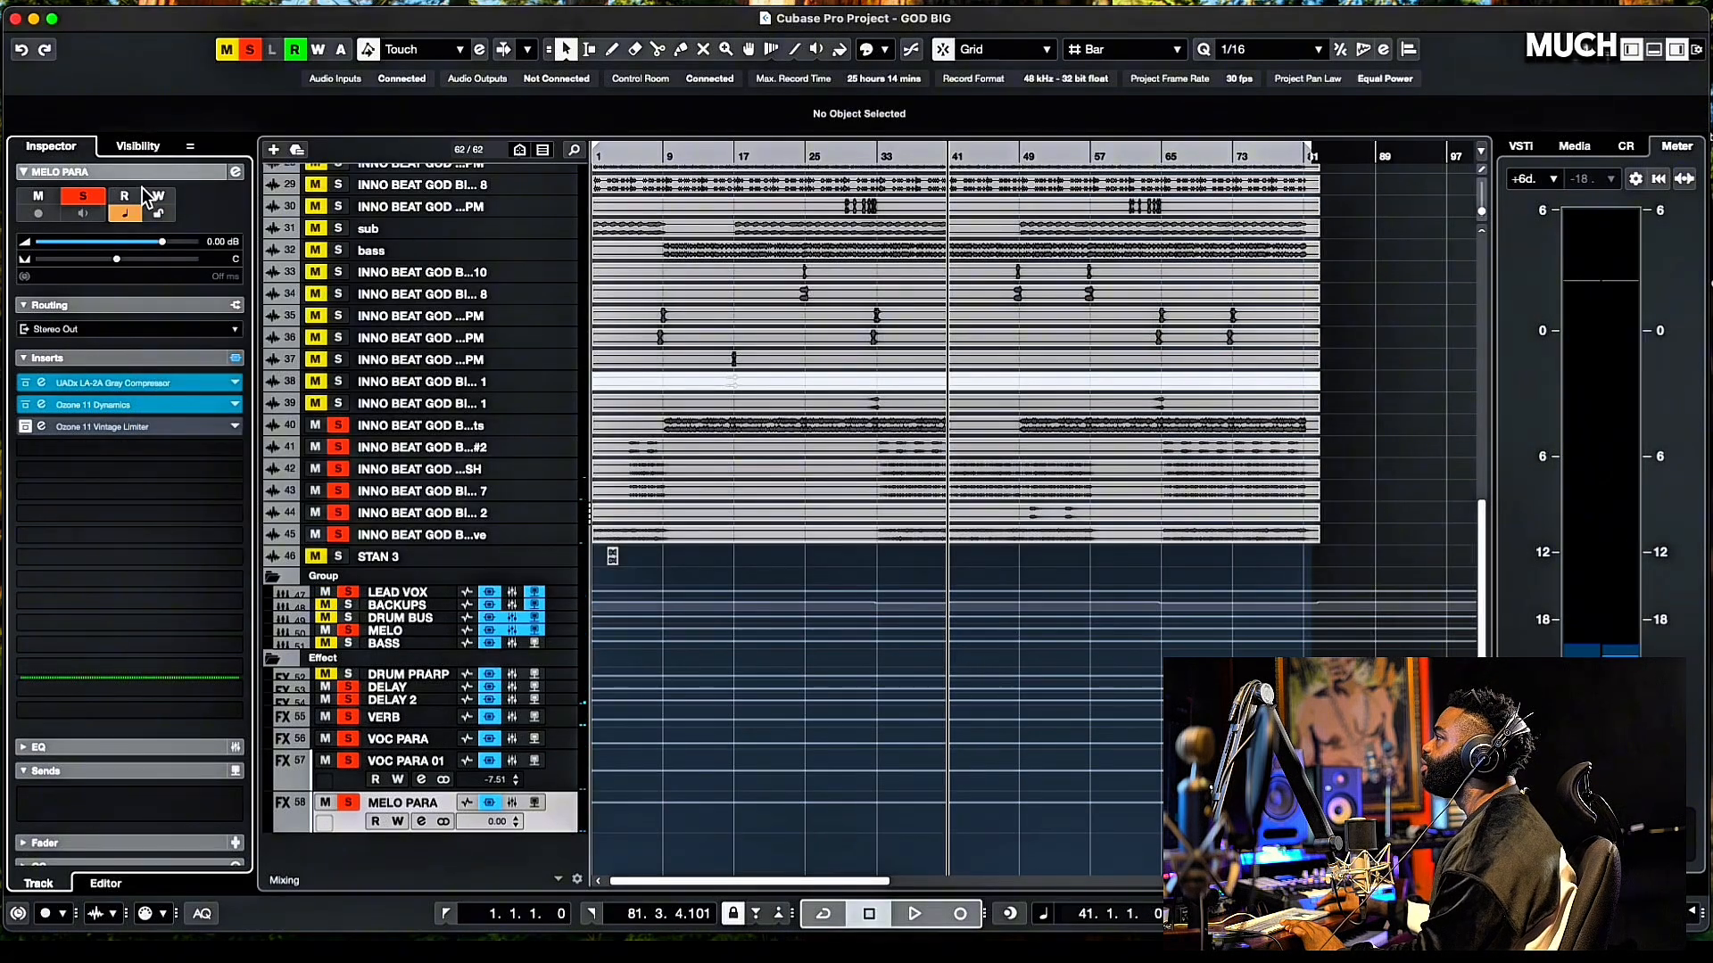
# - Activate the bypassed Ozone 11 Vintage Limiter insert on MELO PARA and examine its limiting in its editor during short playbacks
pyautogui.click(41, 427)
pyautogui.moveTo(699, 323); pyautogui.dragTo(580, 175)
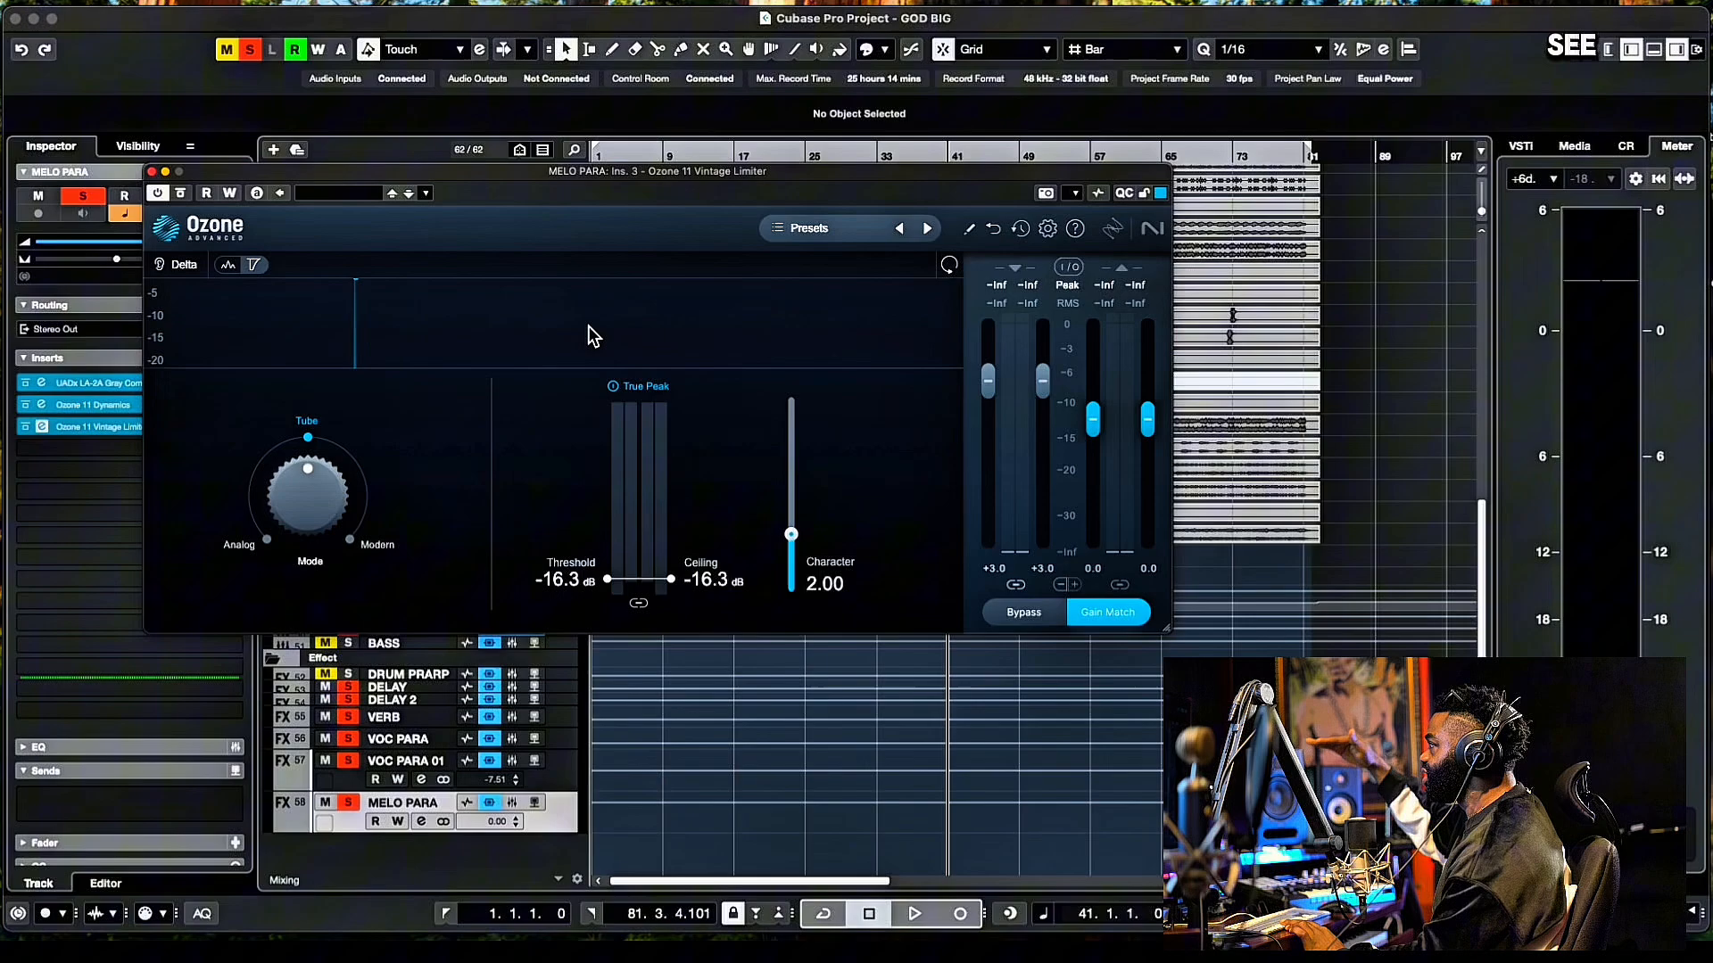
pyautogui.press('space')
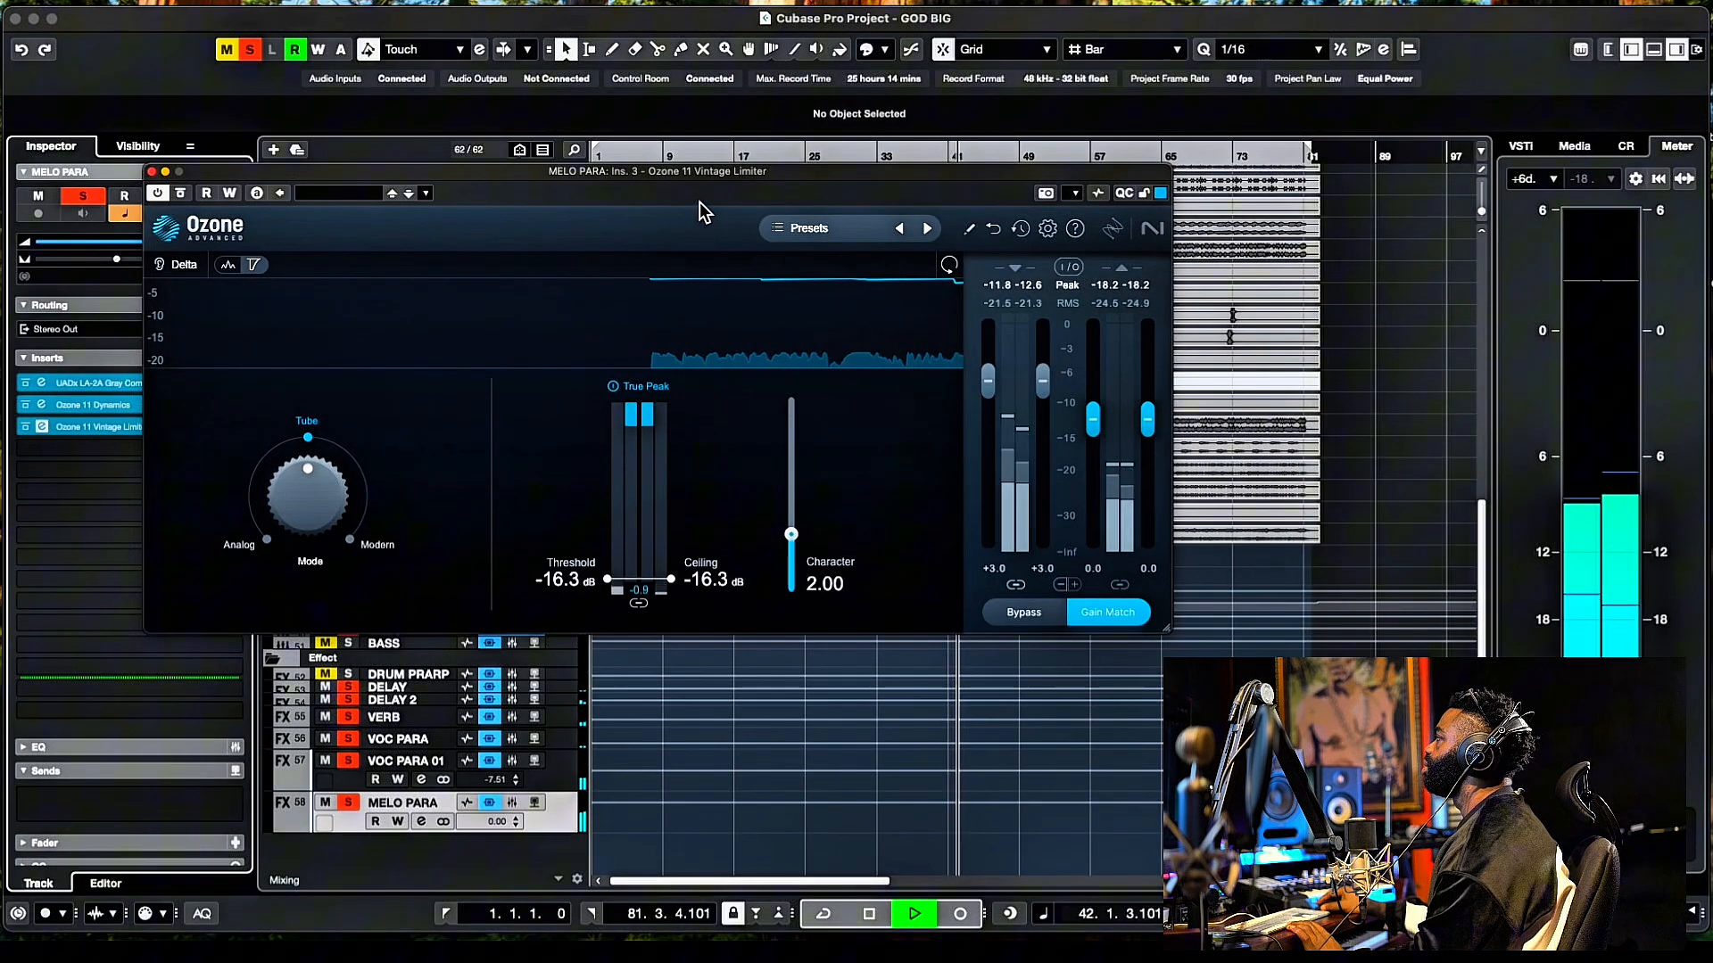
pyautogui.moveTo(702, 174); pyautogui.dragTo(641, 166)
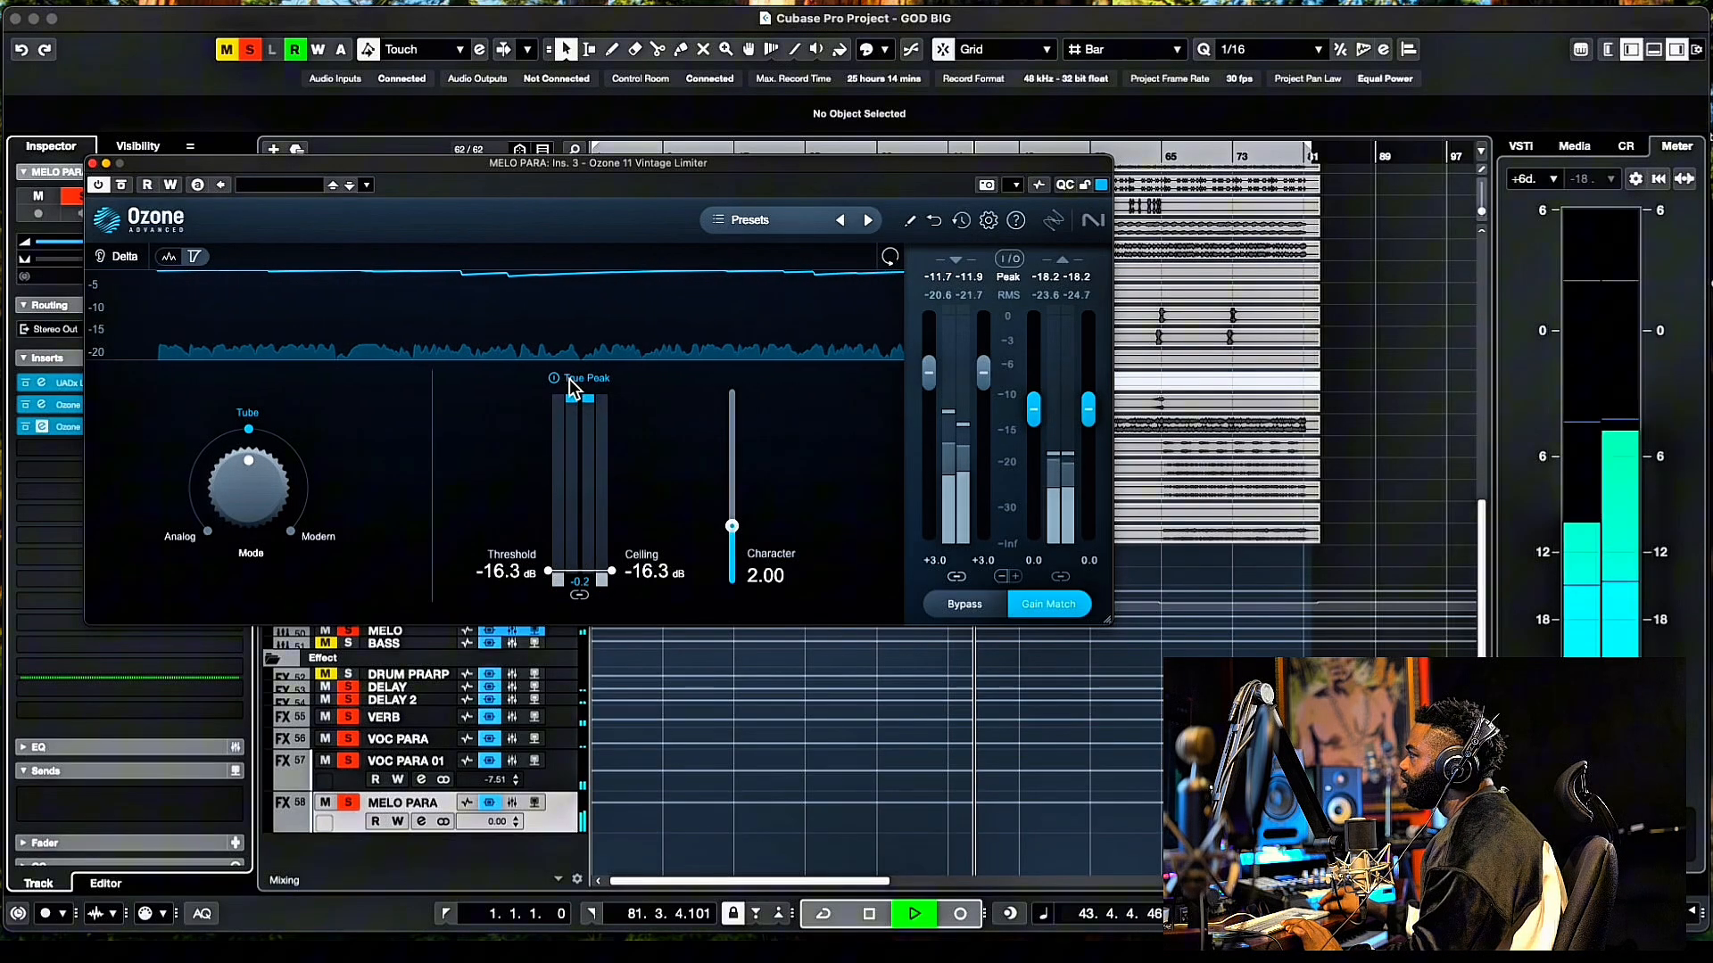
pyautogui.press('space')
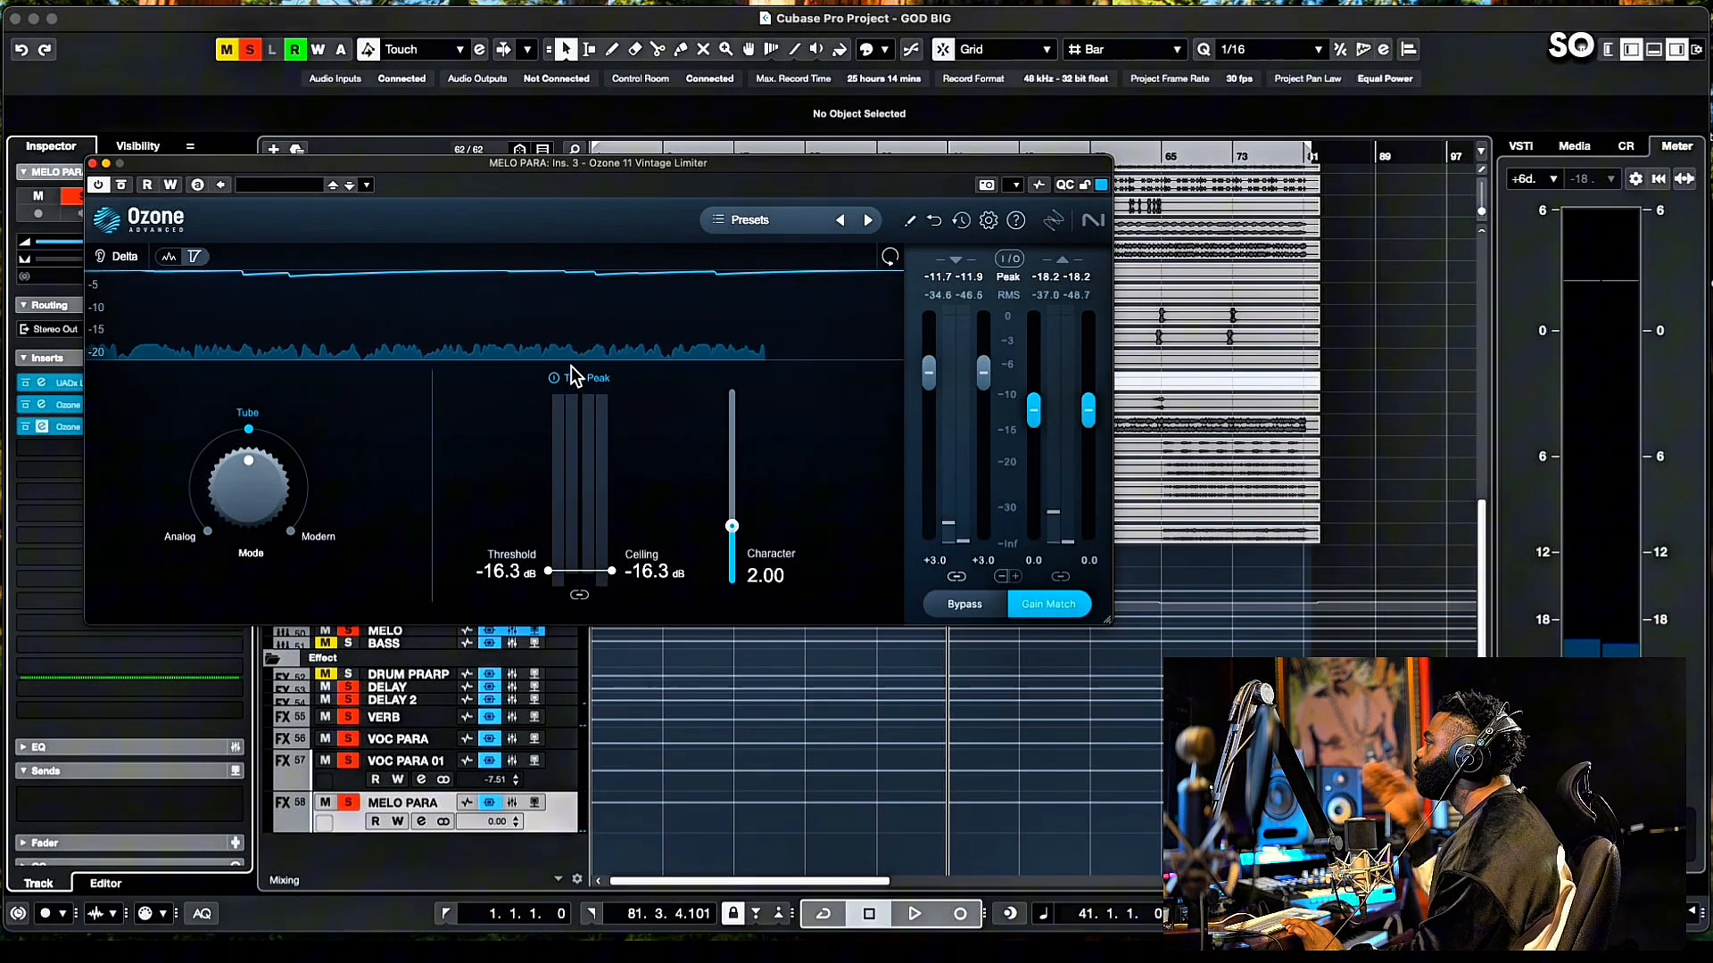
pyautogui.press('space')
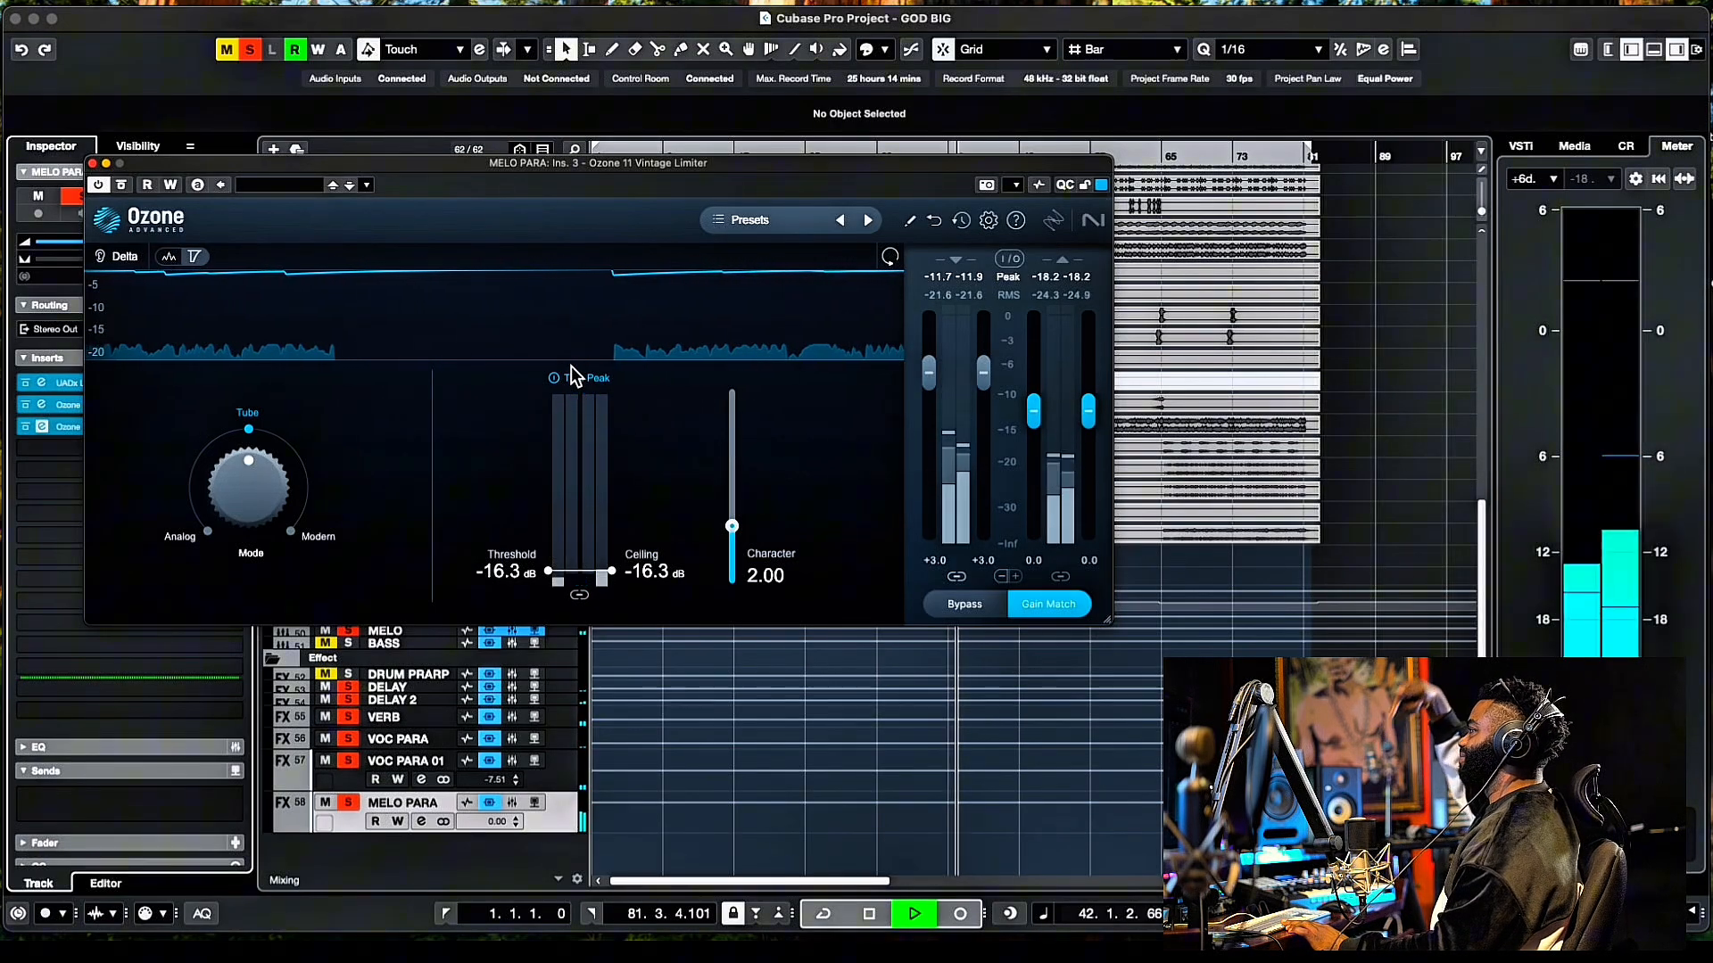
pyautogui.press('space')
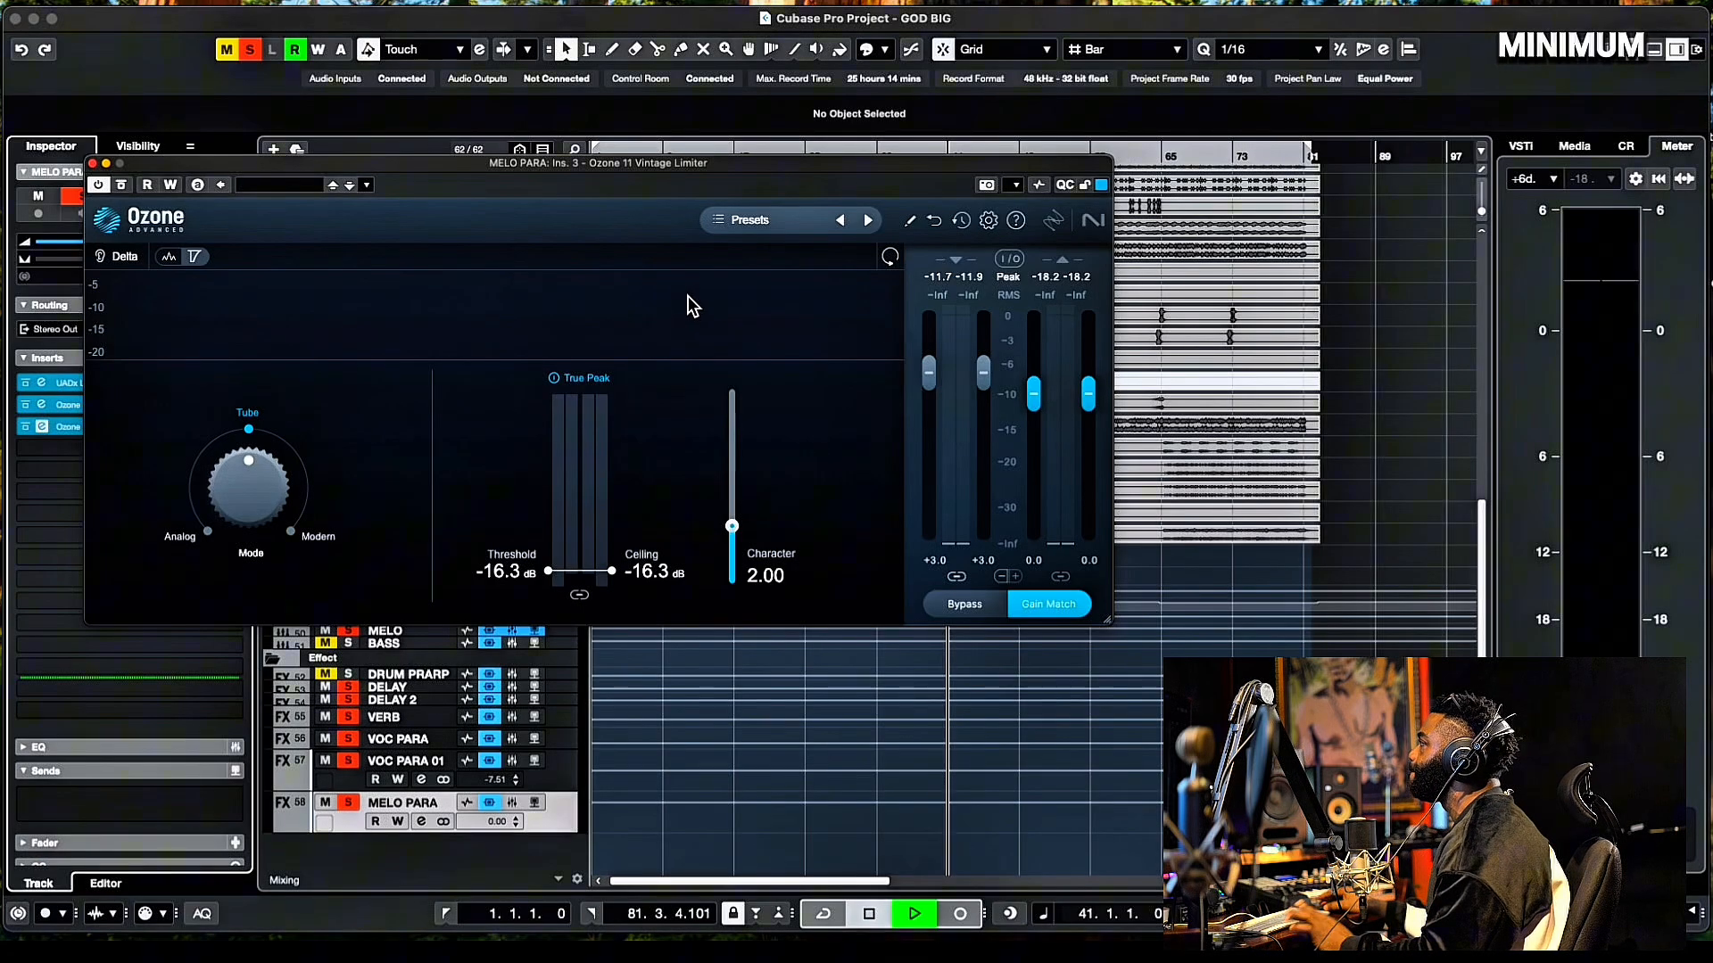
pyautogui.moveTo(730, 160); pyautogui.dragTo(756, 182)
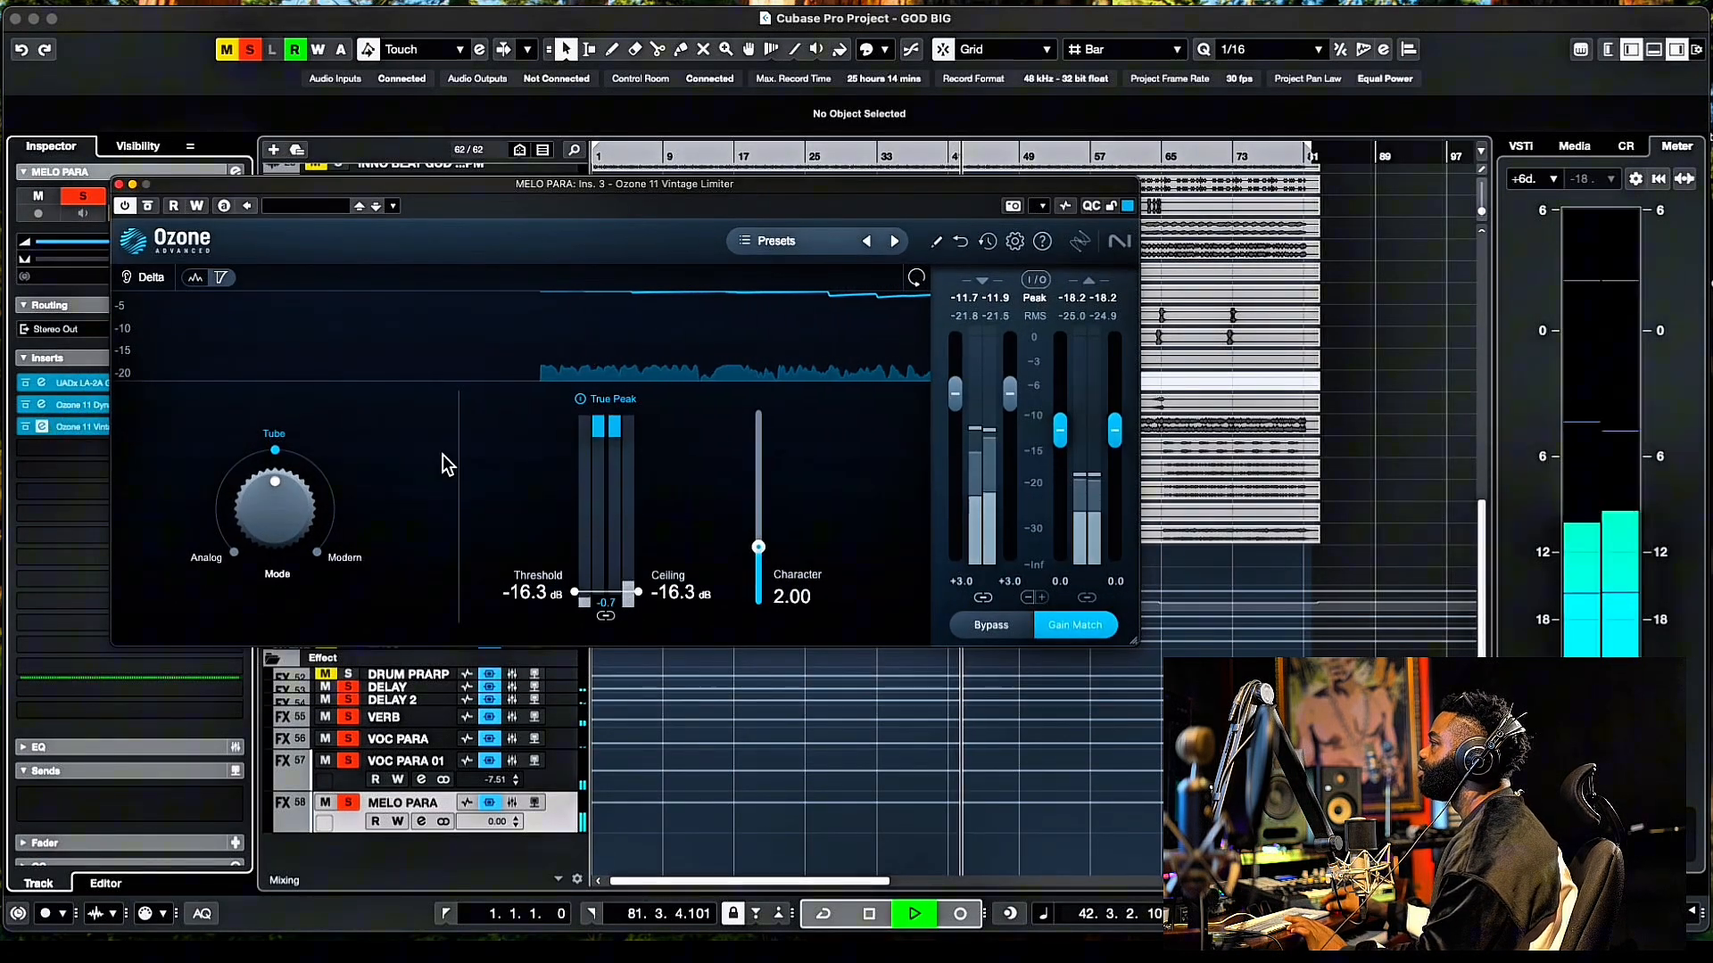
pyautogui.press('space')
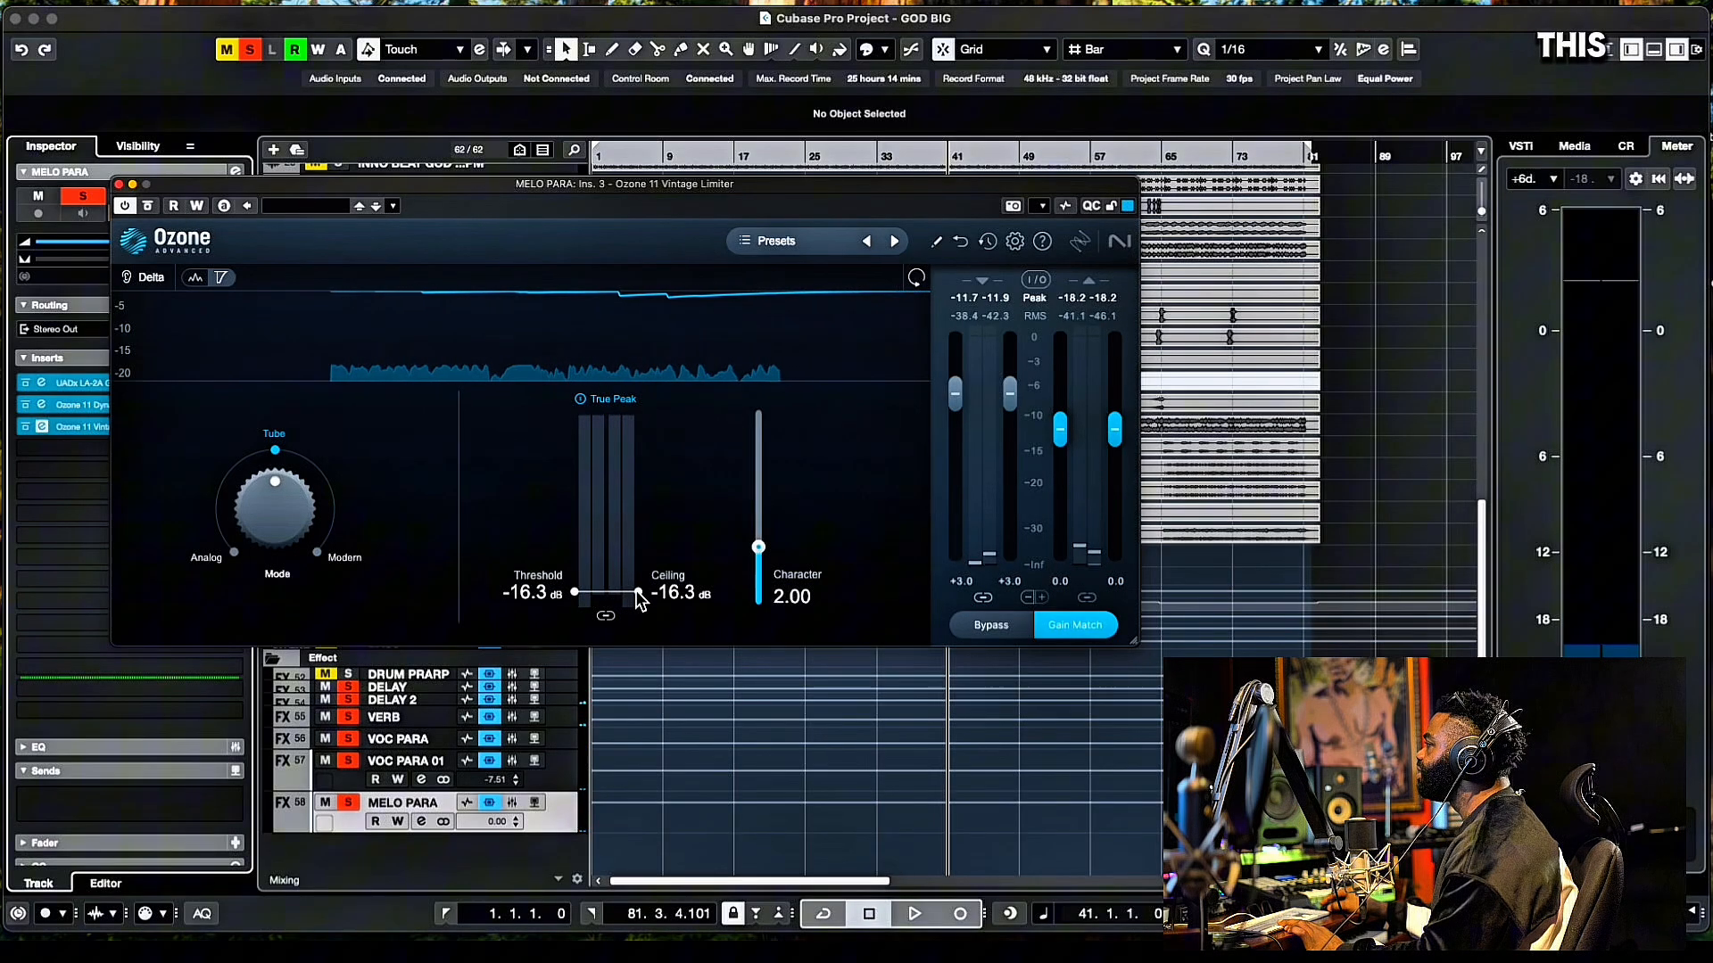
# - Lower the Vintage Limiter's linked threshold and ceiling to -19.0 dB during playback and raise its input gain to +4.2 dB
pyautogui.press('space')
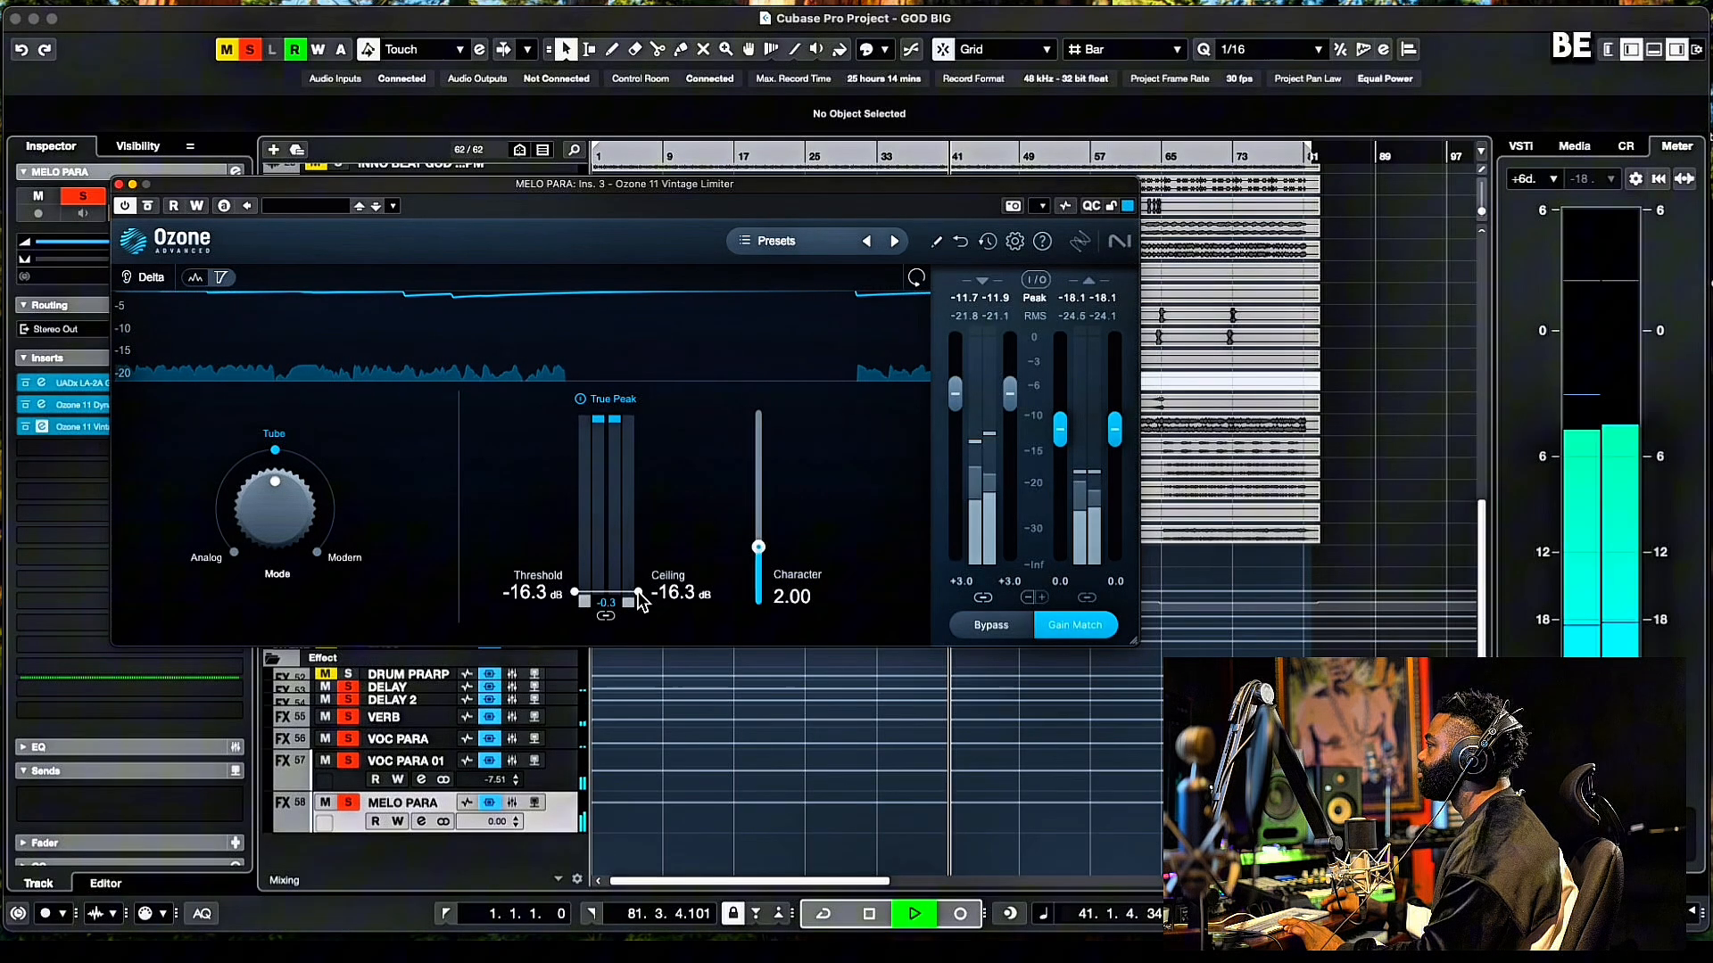
pyautogui.moveTo(639, 600); pyautogui.dragTo(639, 608)
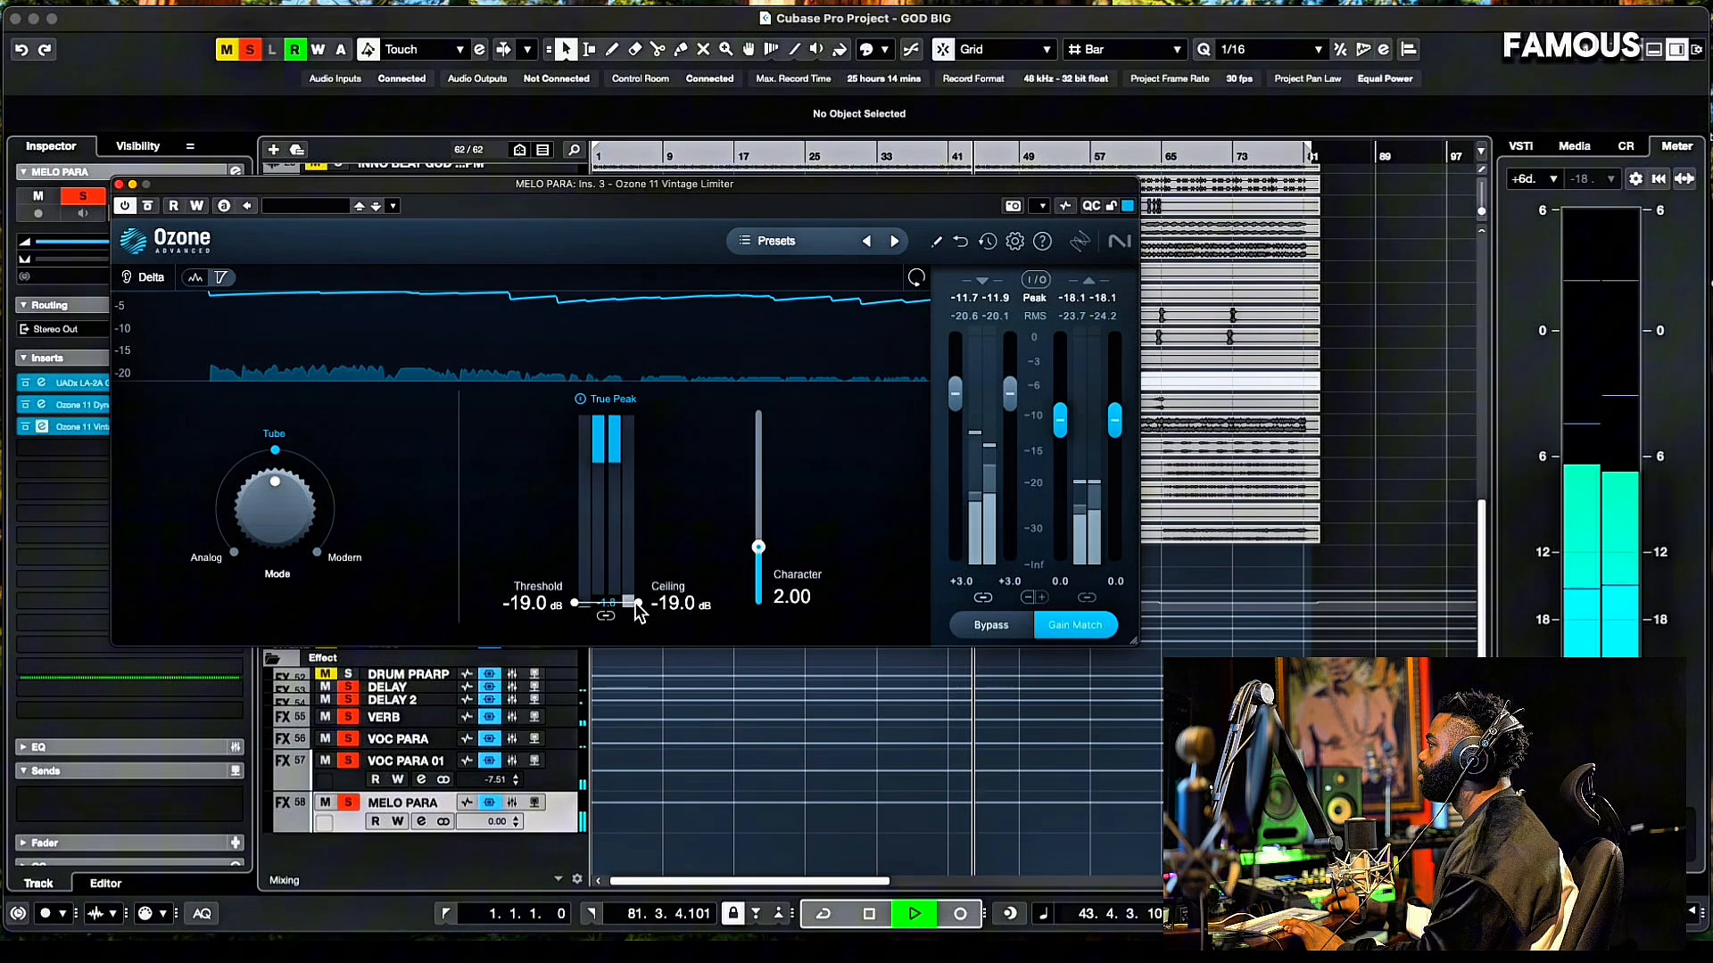
pyautogui.press('space')
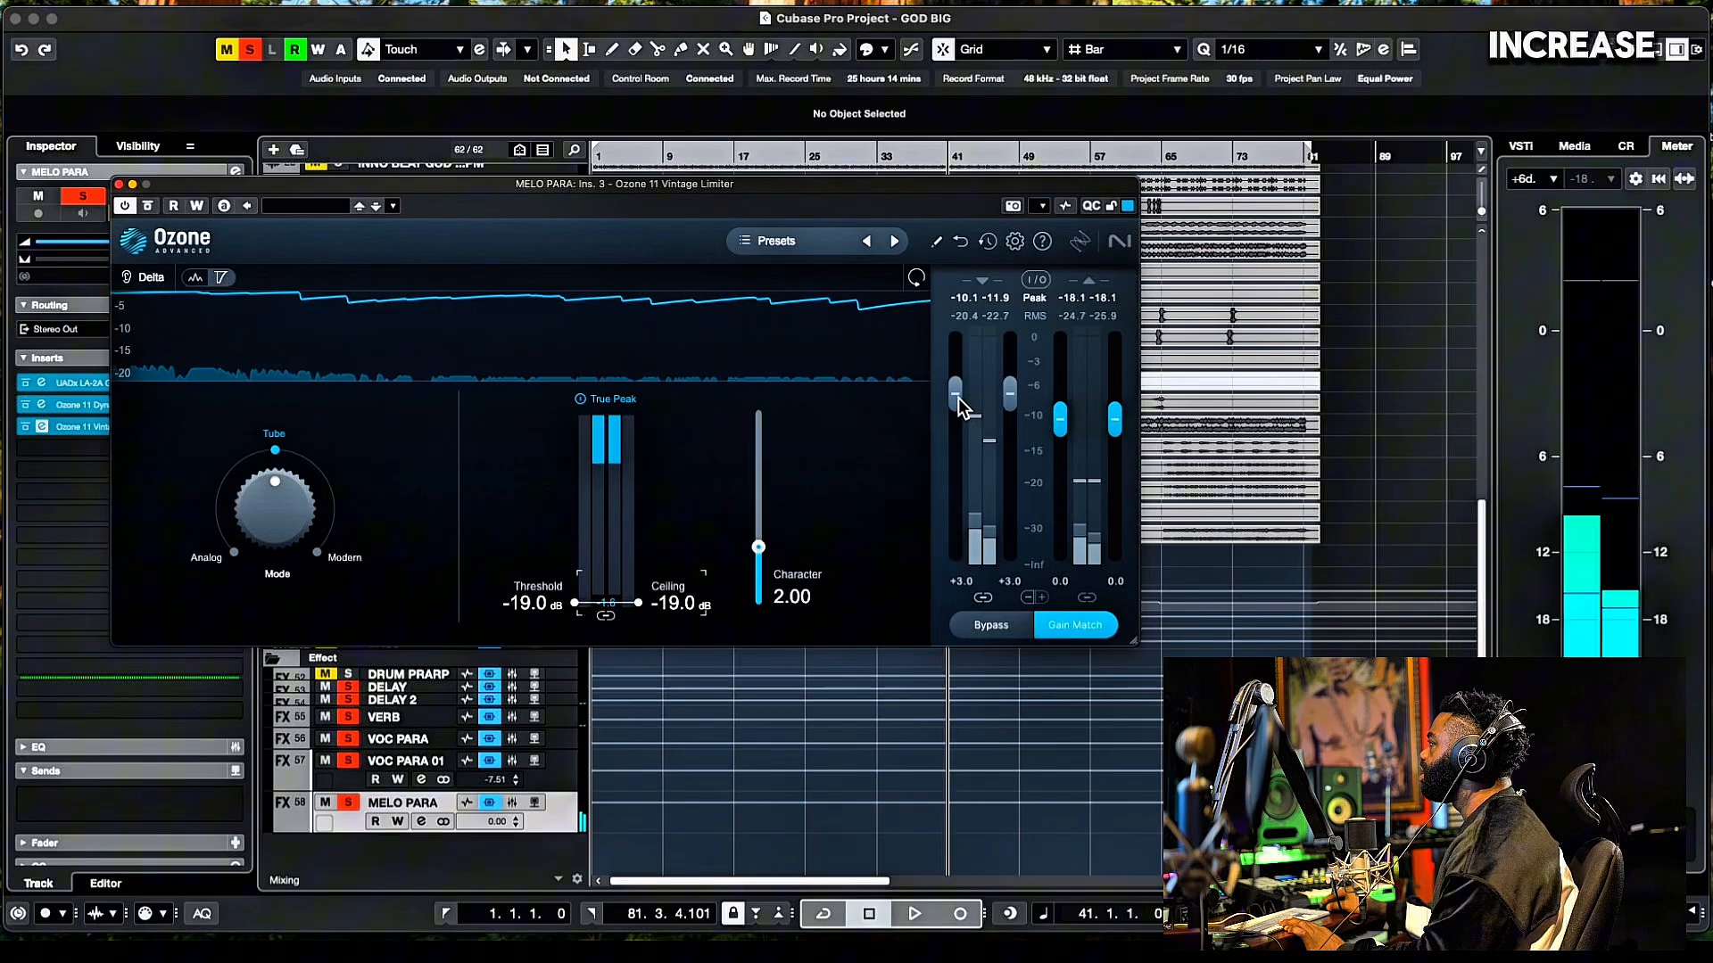
pyautogui.moveTo(958, 398); pyautogui.dragTo(960, 389)
pyautogui.moveTo(670, 183); pyautogui.dragTo(660, 178)
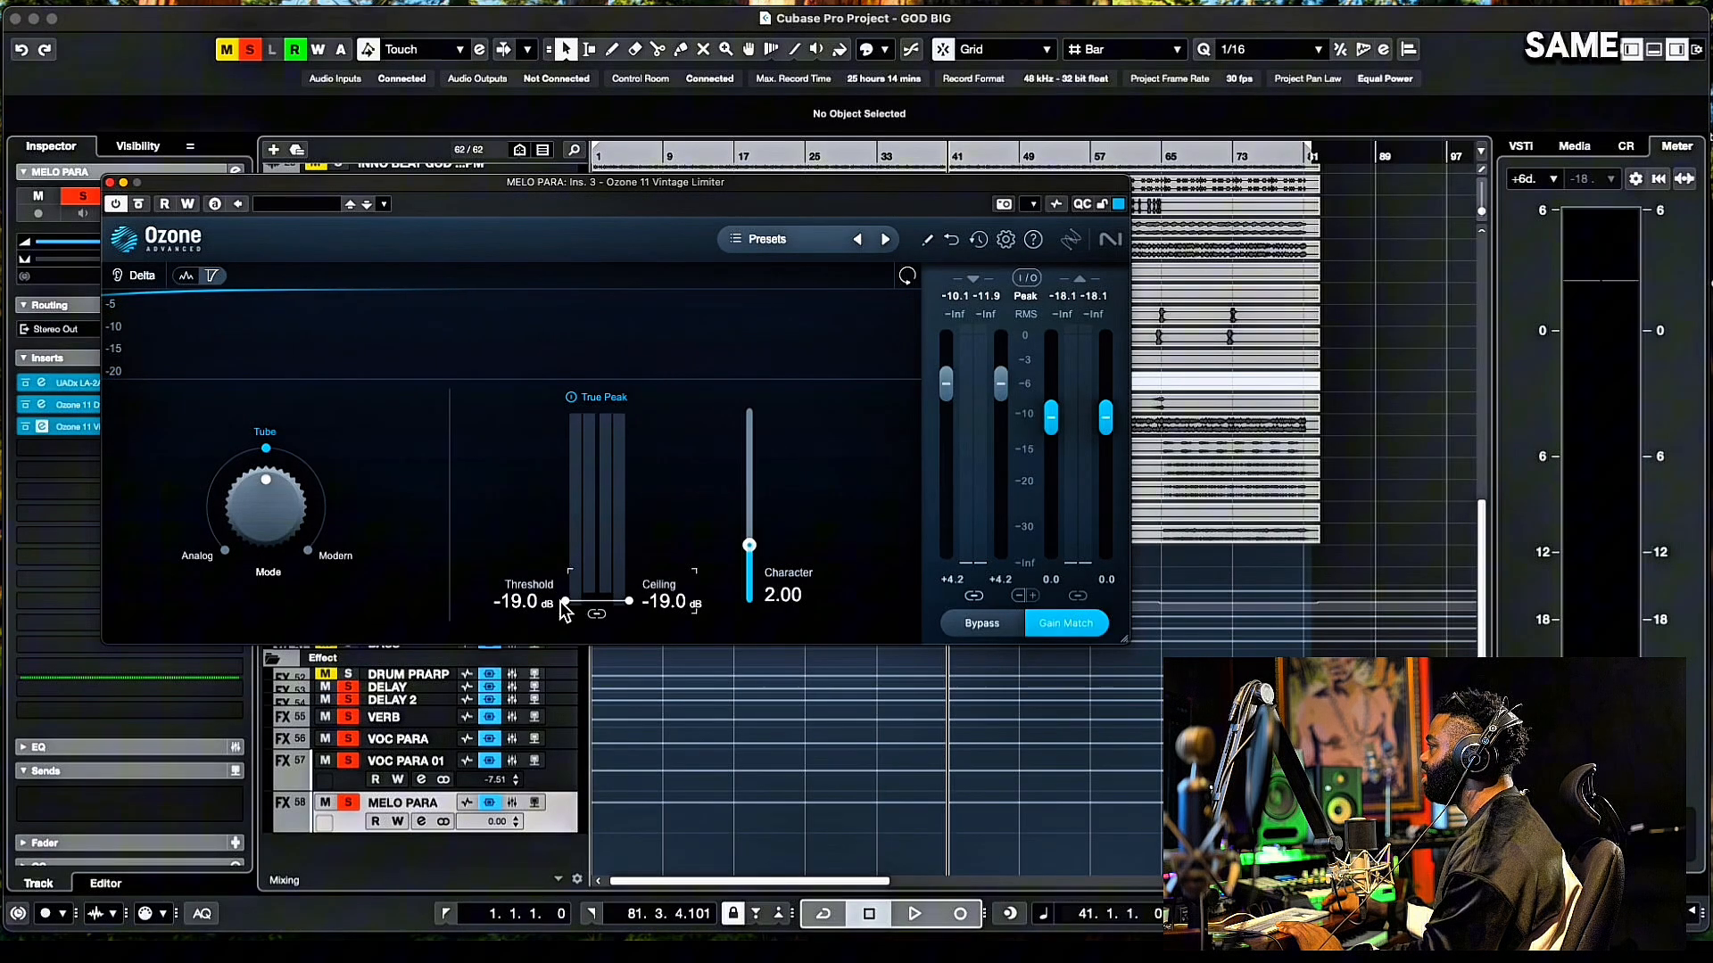
# - Move the Vintage Limiter's linked threshold and ceiling together up to -1.2 dB and back down to -5.8 dB
pyautogui.moveTo(571, 447); pyautogui.dragTo(563, 465)
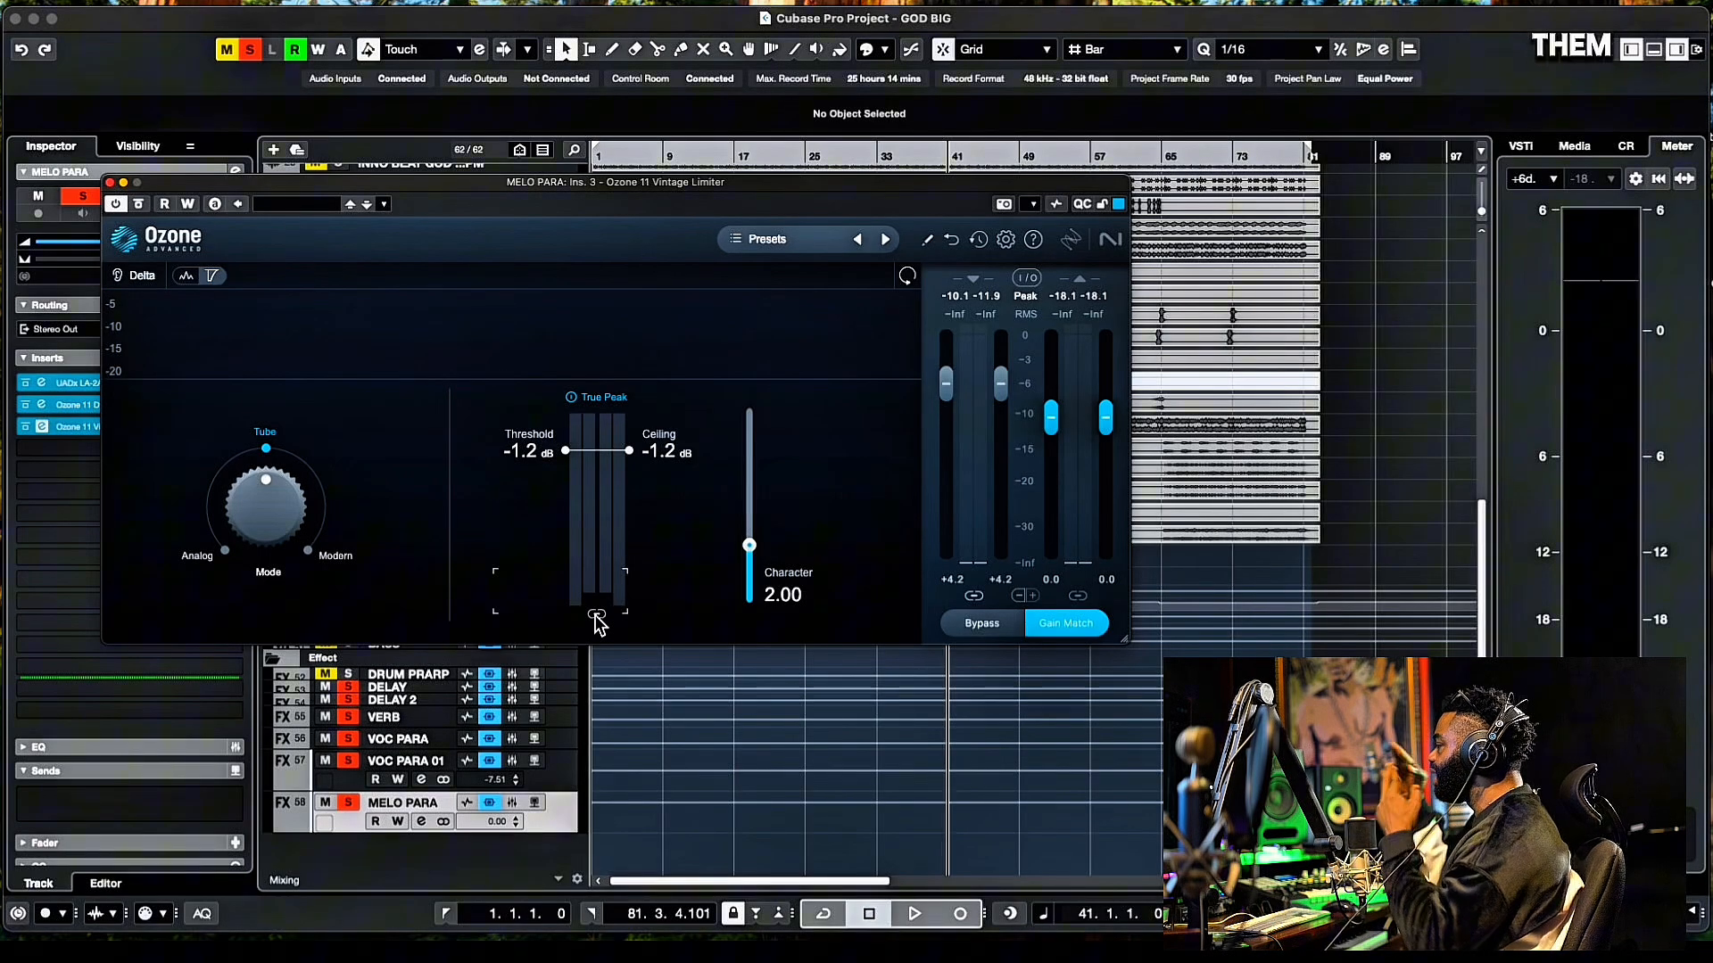
pyautogui.moveTo(566, 459); pyautogui.dragTo(562, 528)
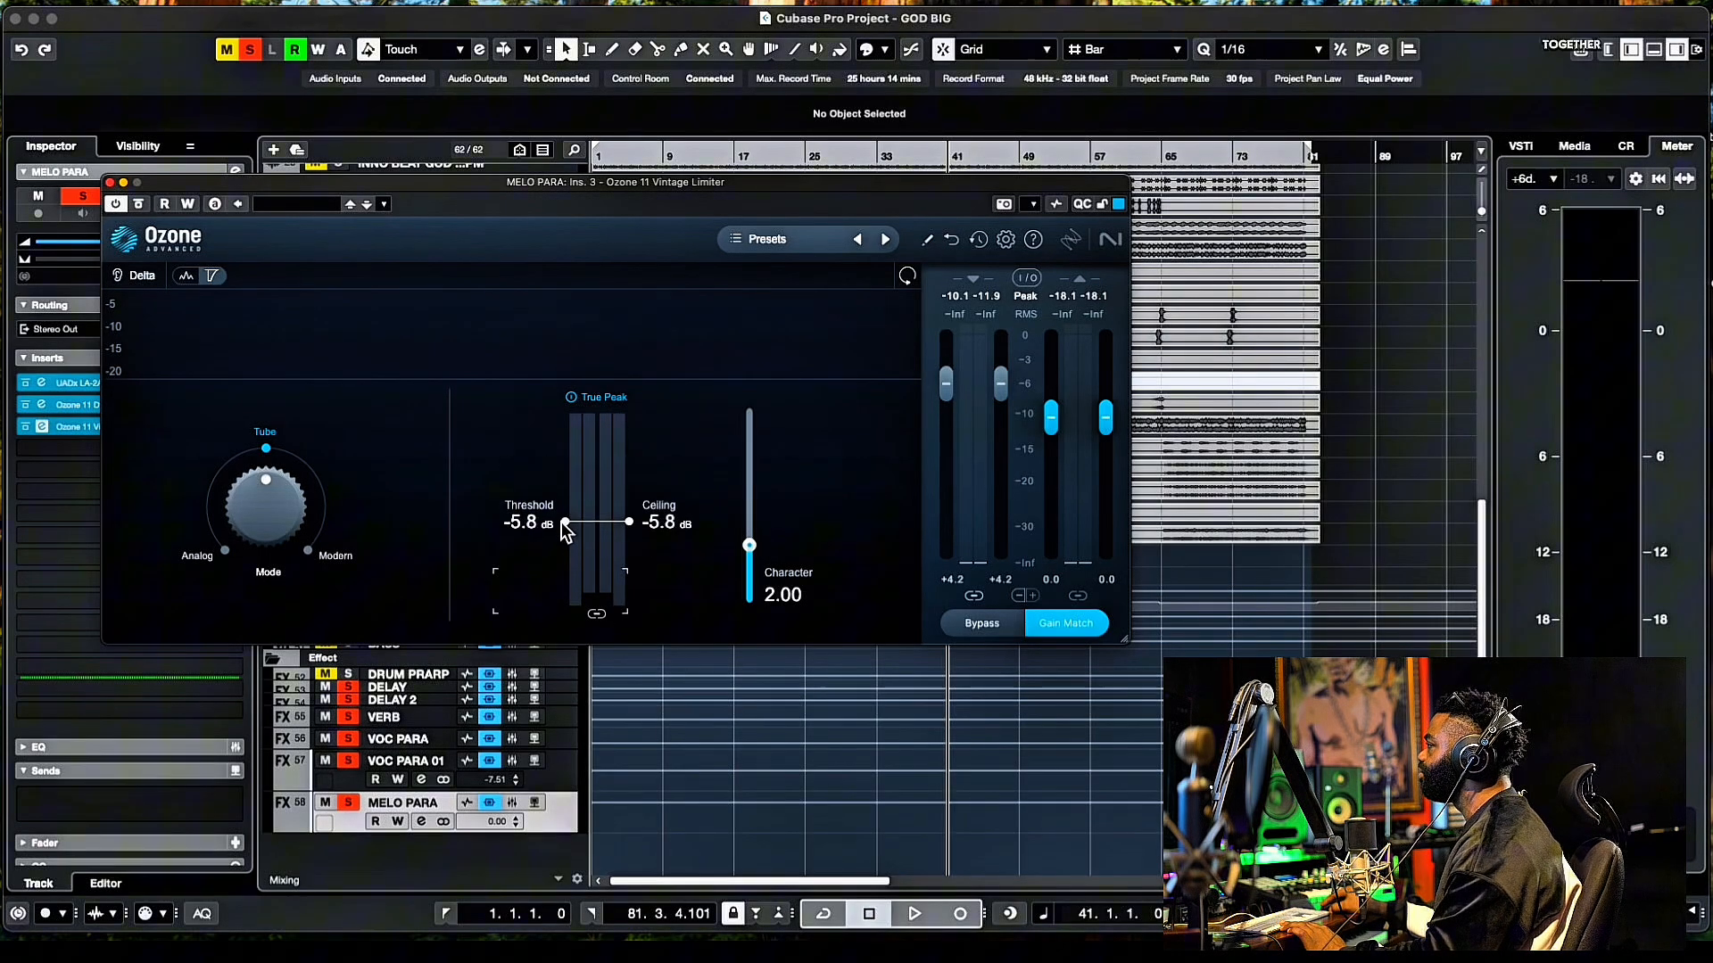
pyautogui.moveTo(950, 178); pyautogui.dragTo(946, 152)
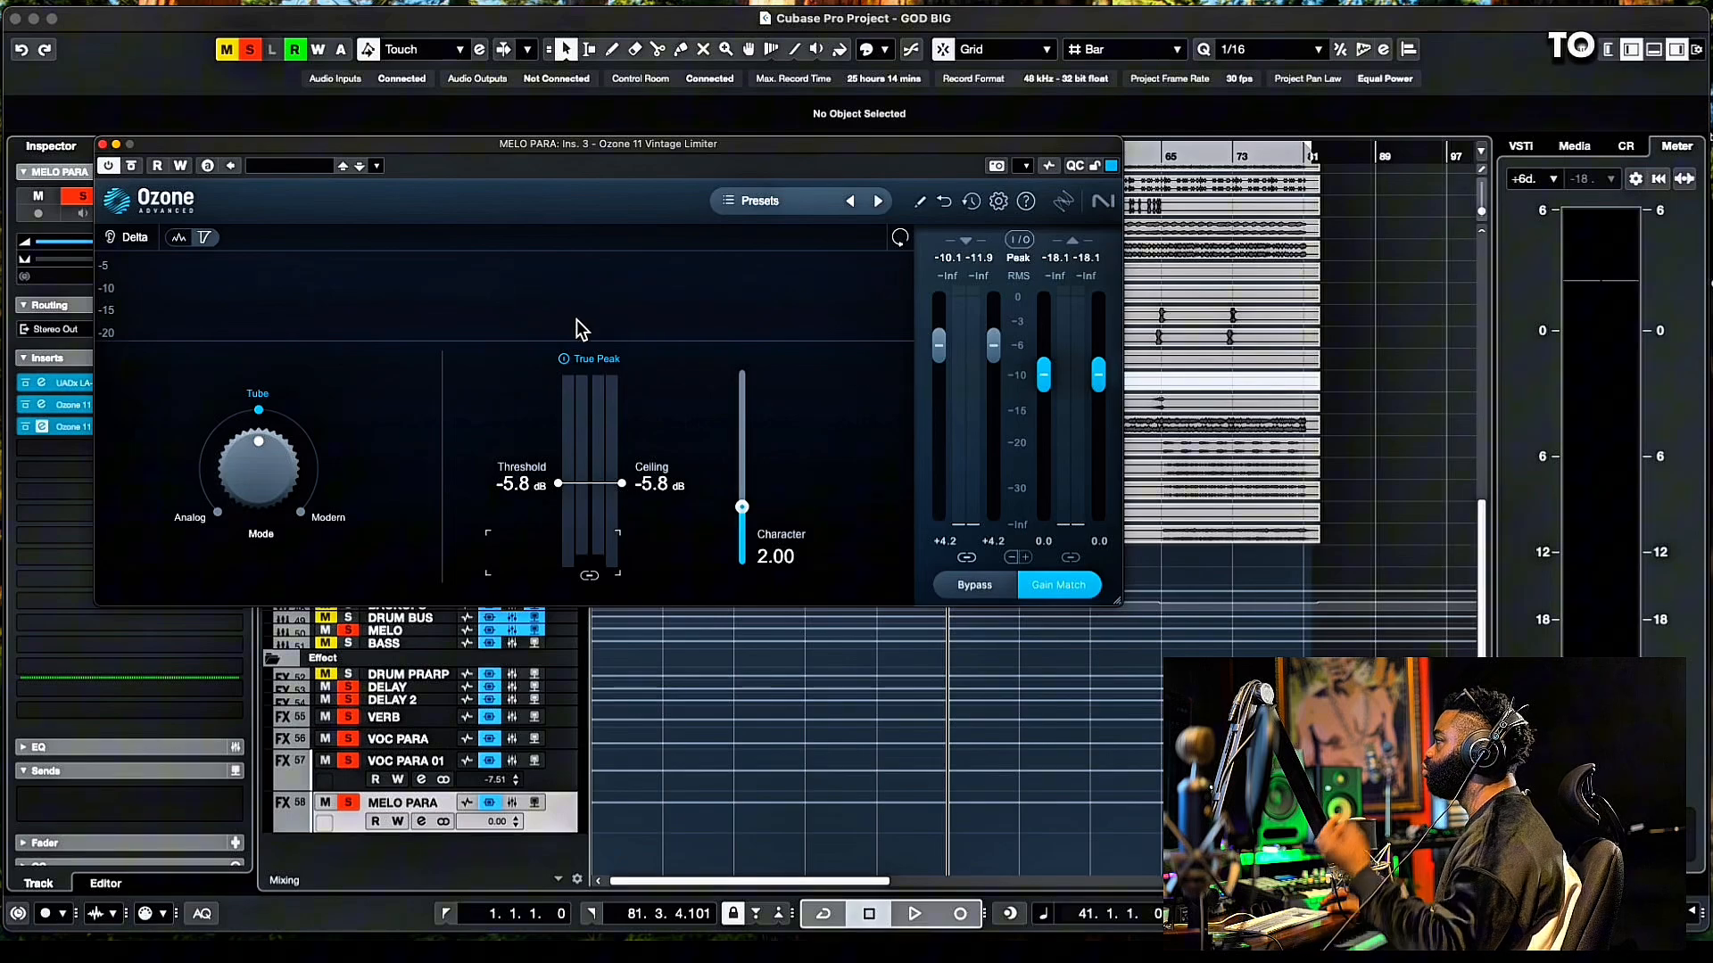
# - Set the Vintage Limiter's input gain to +3.0 dB, lower its threshold to -18.5 dB with the linked ceiling at -18.6 dB, and play the section
pyautogui.moveTo(940, 348)
pyautogui.mouseDown()
pyautogui.moveTo(945, 323)
pyautogui.moveTo(944, 337)
pyautogui.mouseUp()
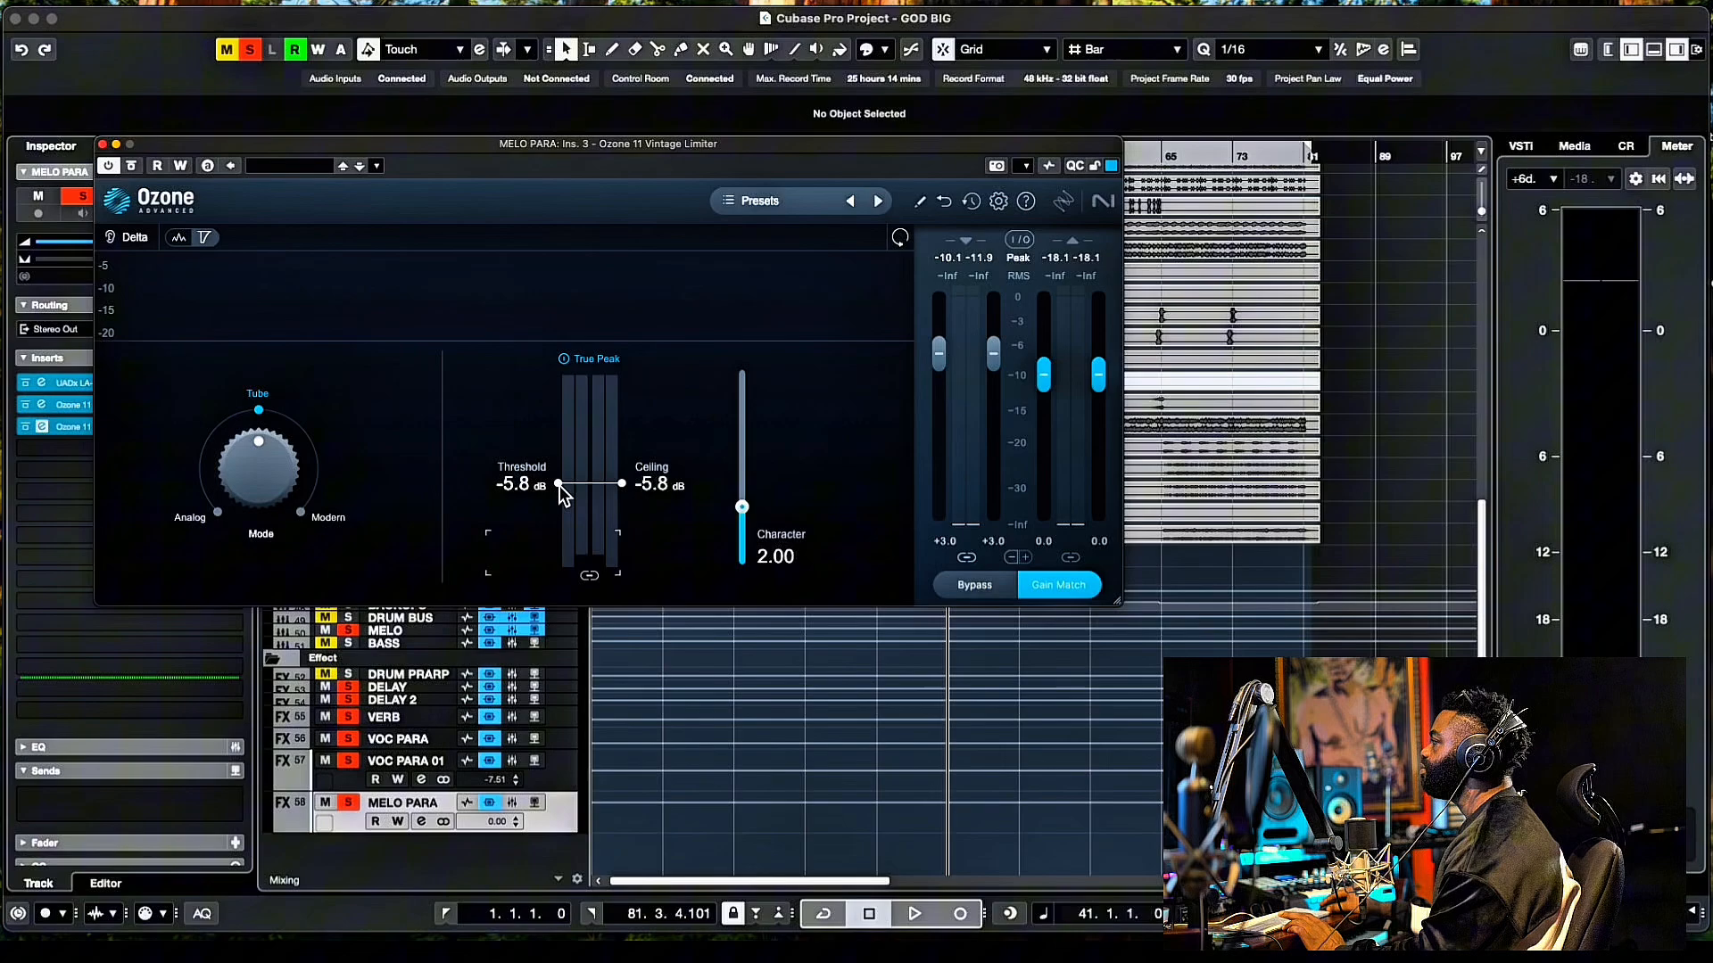
pyautogui.moveTo(558, 495); pyautogui.dragTo(559, 561)
pyautogui.press('space')
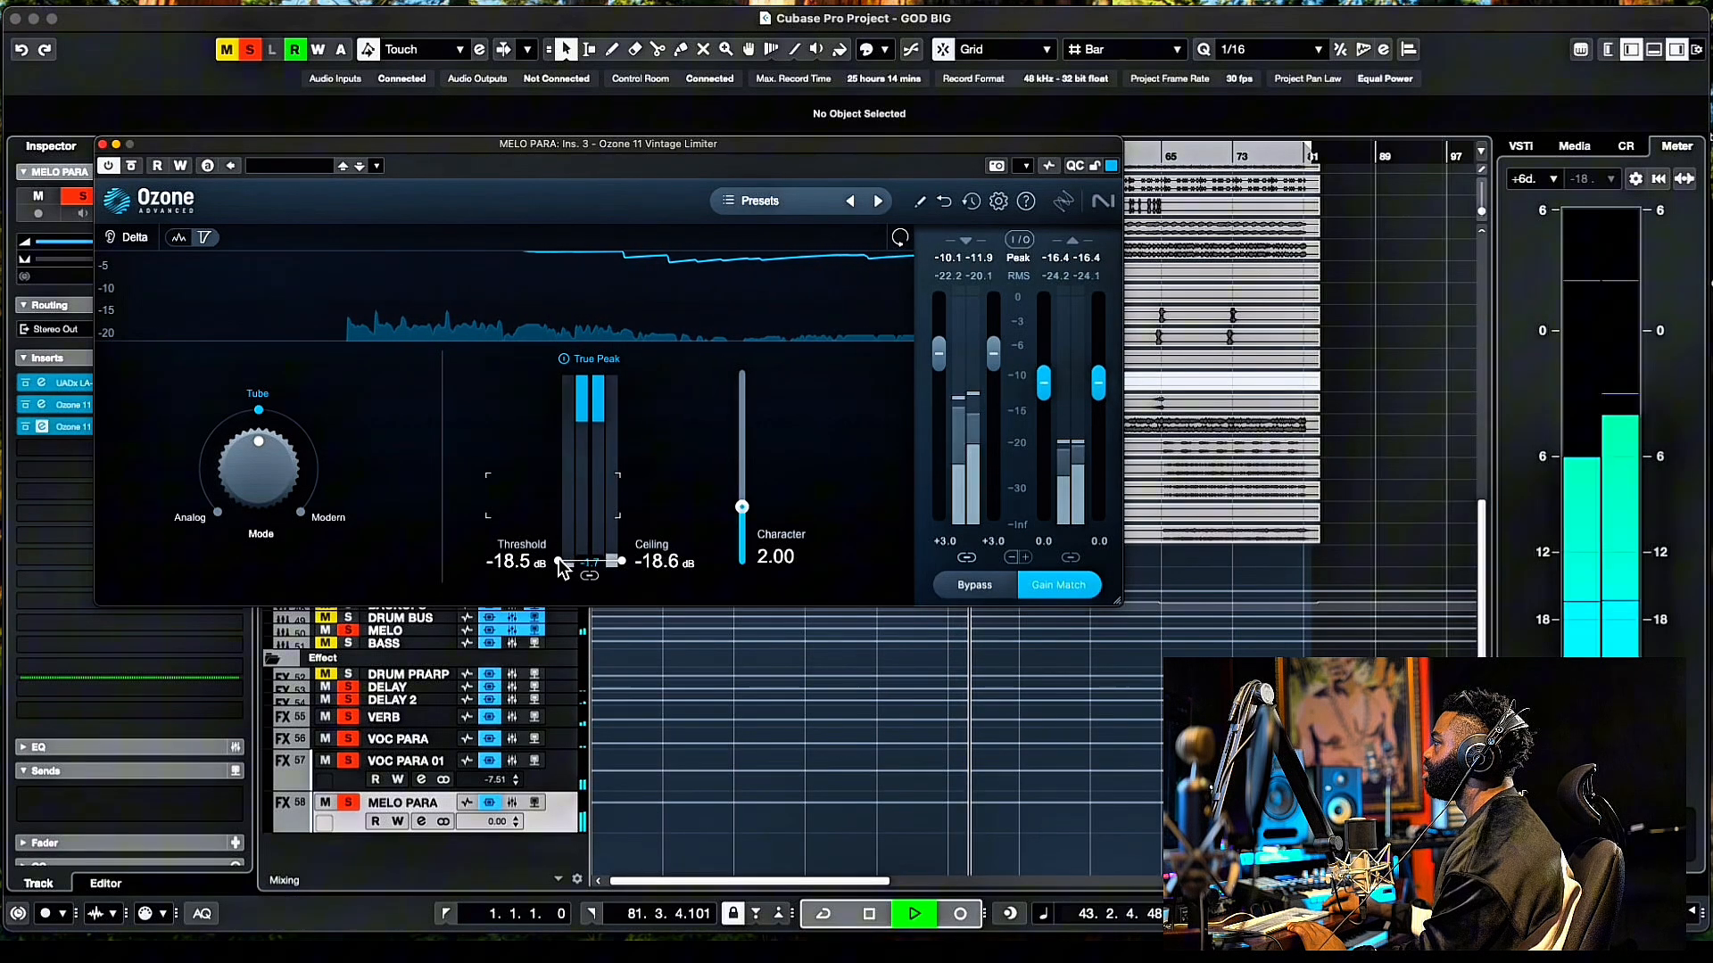
# - Raise the Vintage Limiter's input gain to +6.8 dB and set its linked threshold and ceiling to -15.5 dB while auditioning the section
pyautogui.moveTo(938, 359); pyautogui.dragTo(939, 336)
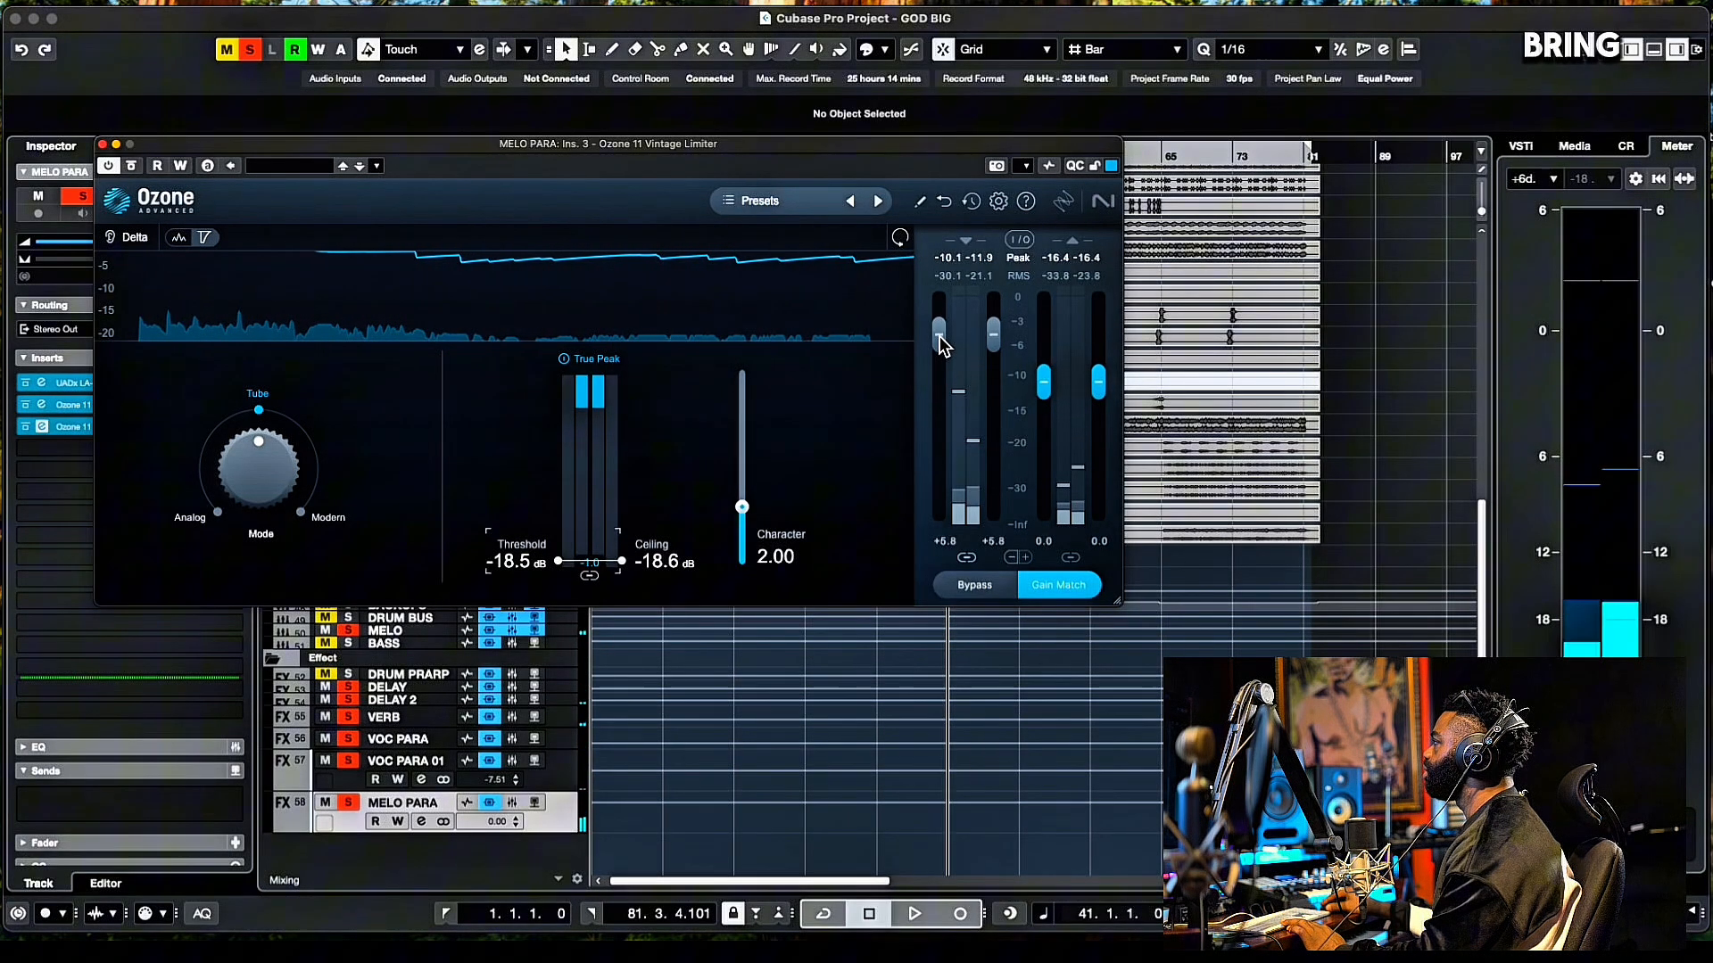
pyautogui.press('space')
pyautogui.moveTo(619, 563)
pyautogui.mouseDown()
pyautogui.moveTo(623, 527)
pyautogui.moveTo(621, 557)
pyautogui.mouseUp()
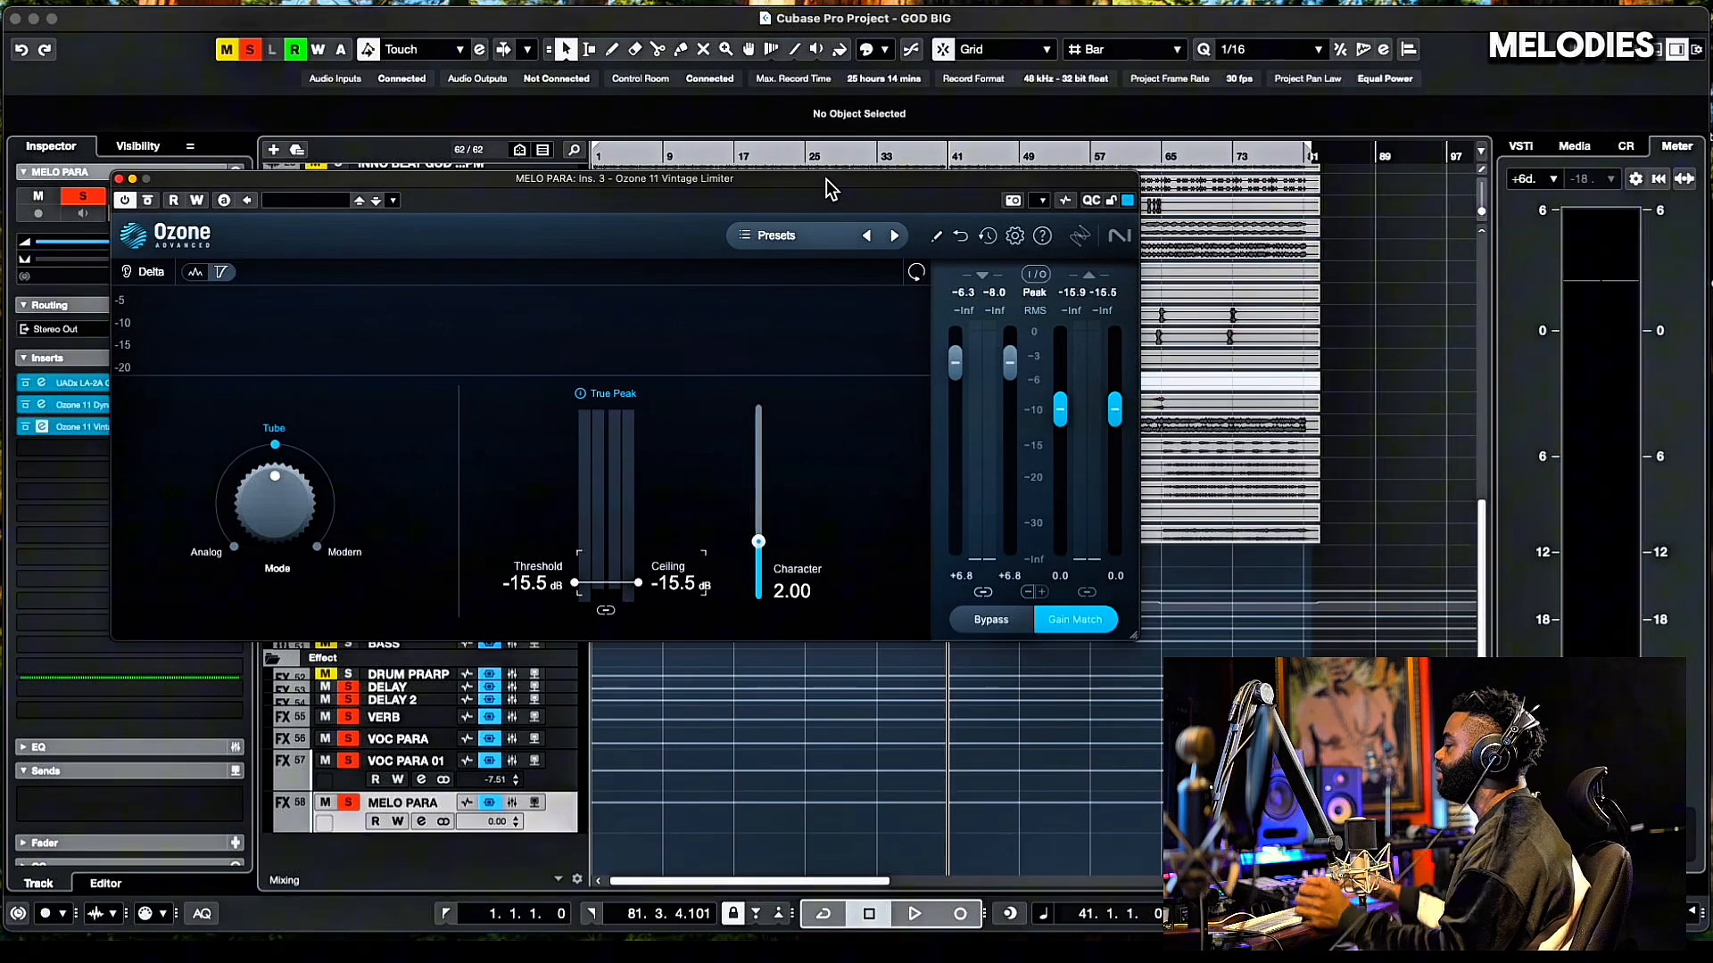
pyautogui.moveTo(869, 184); pyautogui.dragTo(869, 195)
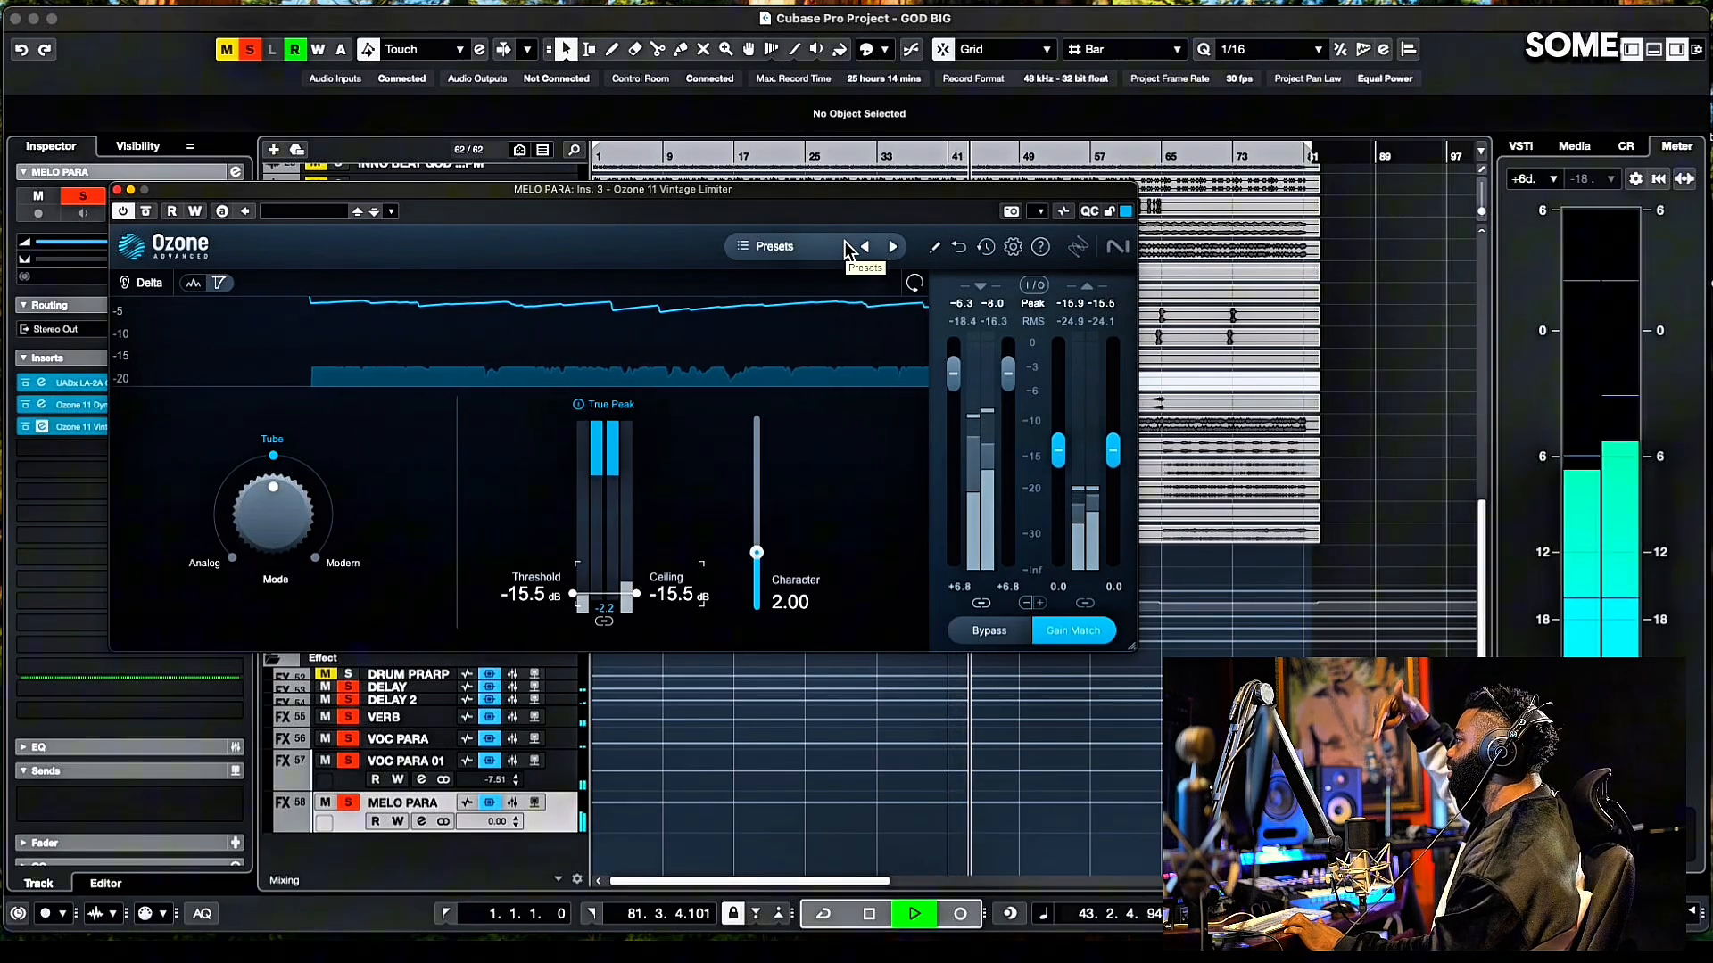
# - Replay the section through the Vintage Limiter, close the plug-in window and stop playback
pyautogui.press('space')
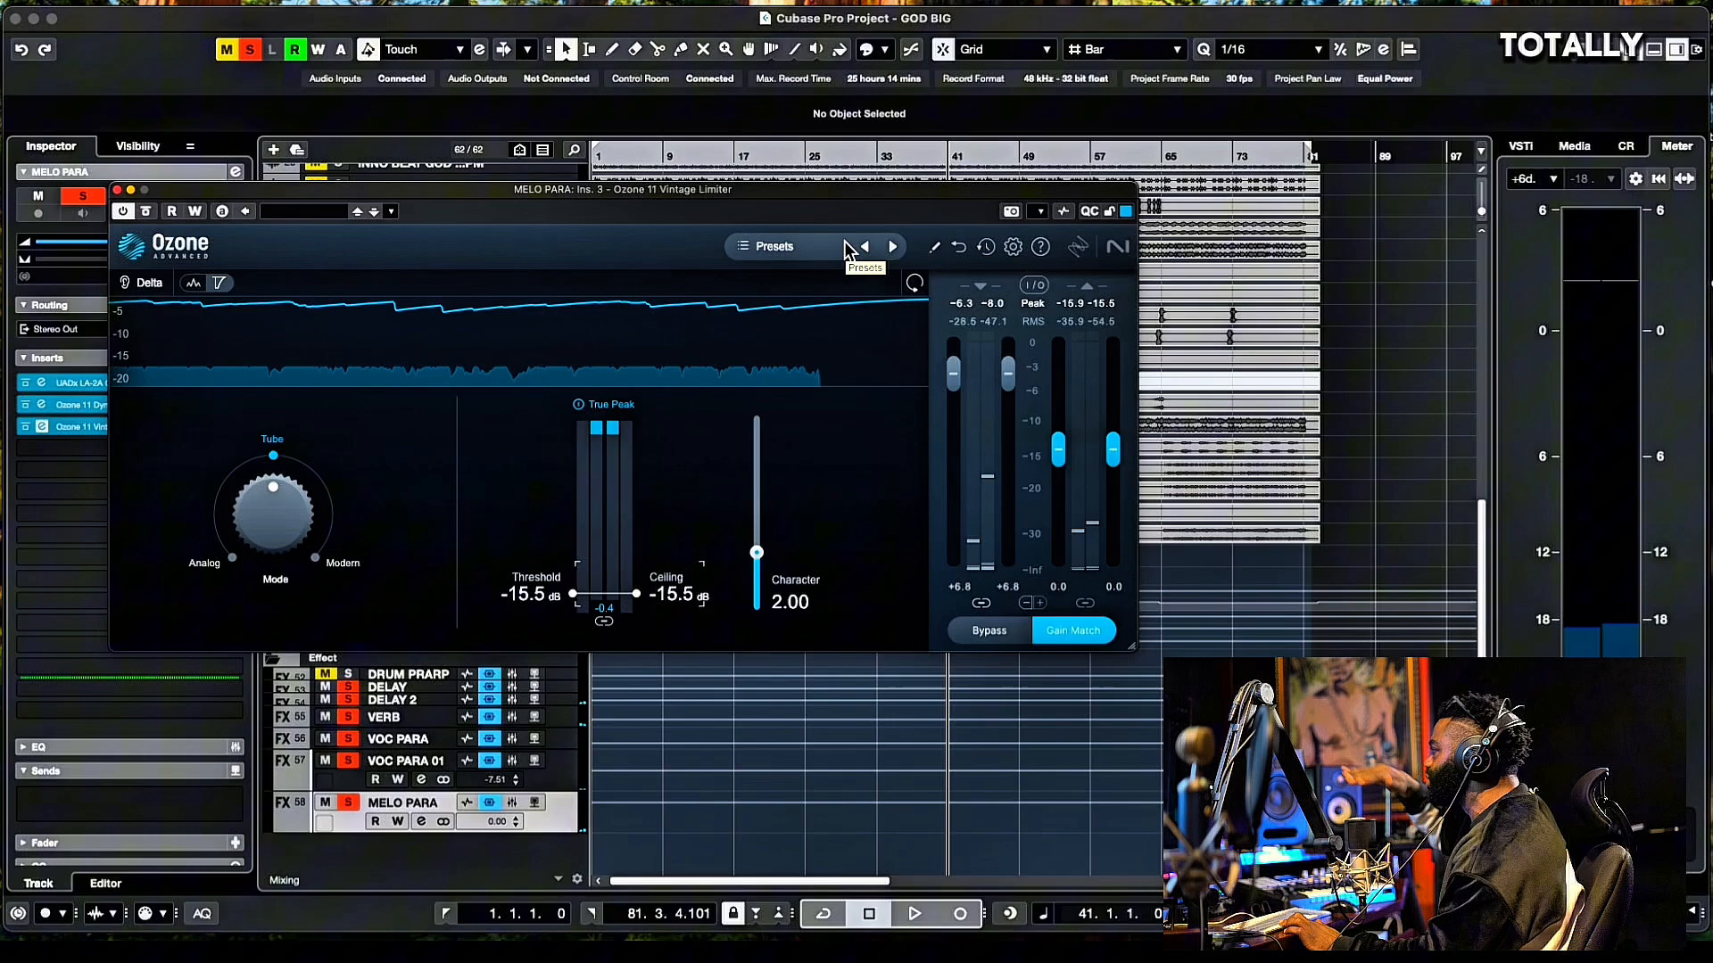
pyautogui.press('space')
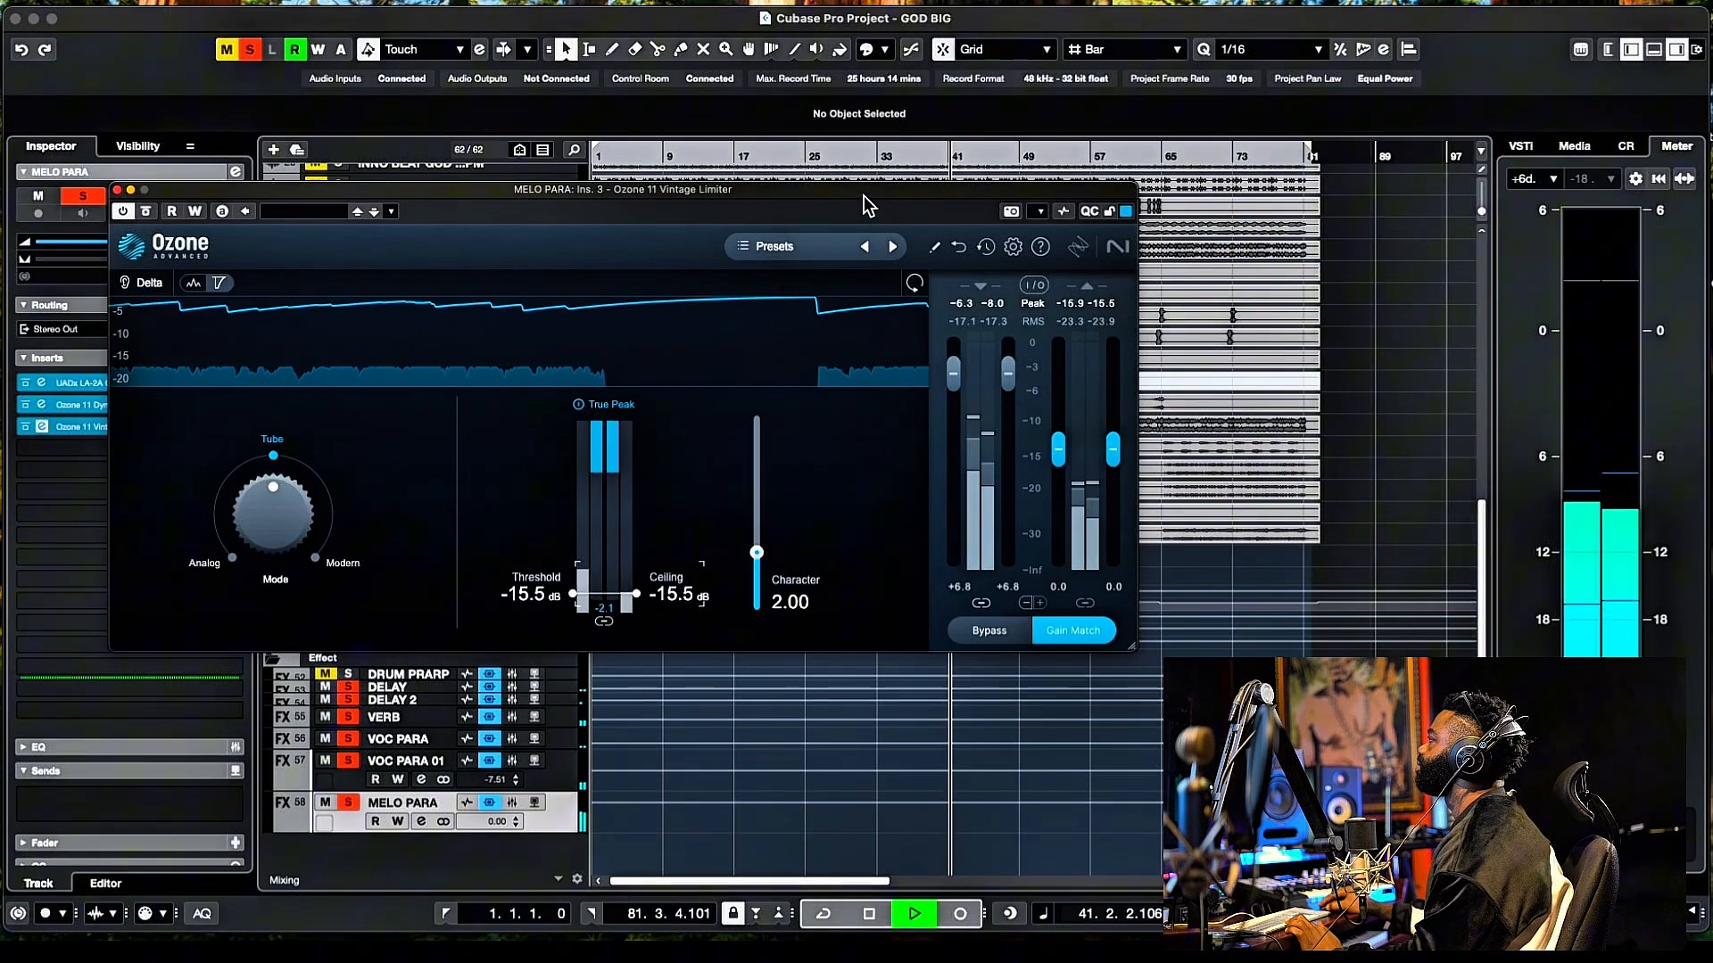
pyautogui.moveTo(864, 195); pyautogui.dragTo(901, 193)
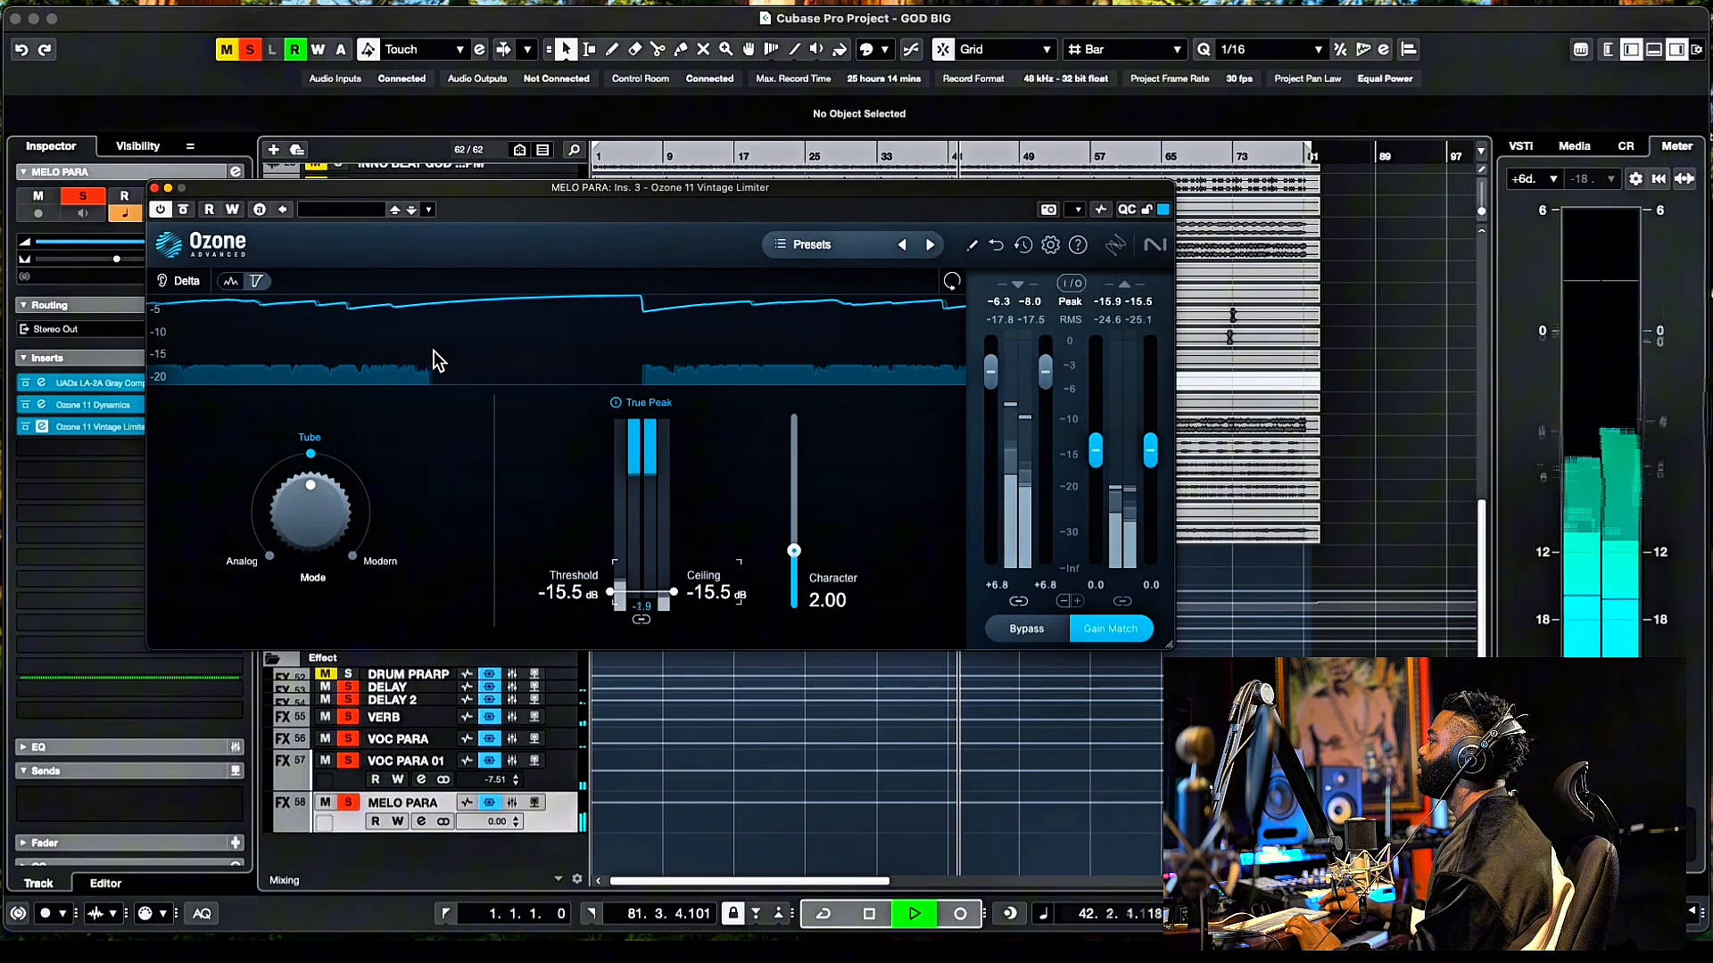
pyautogui.click(154, 188)
pyautogui.press('space')
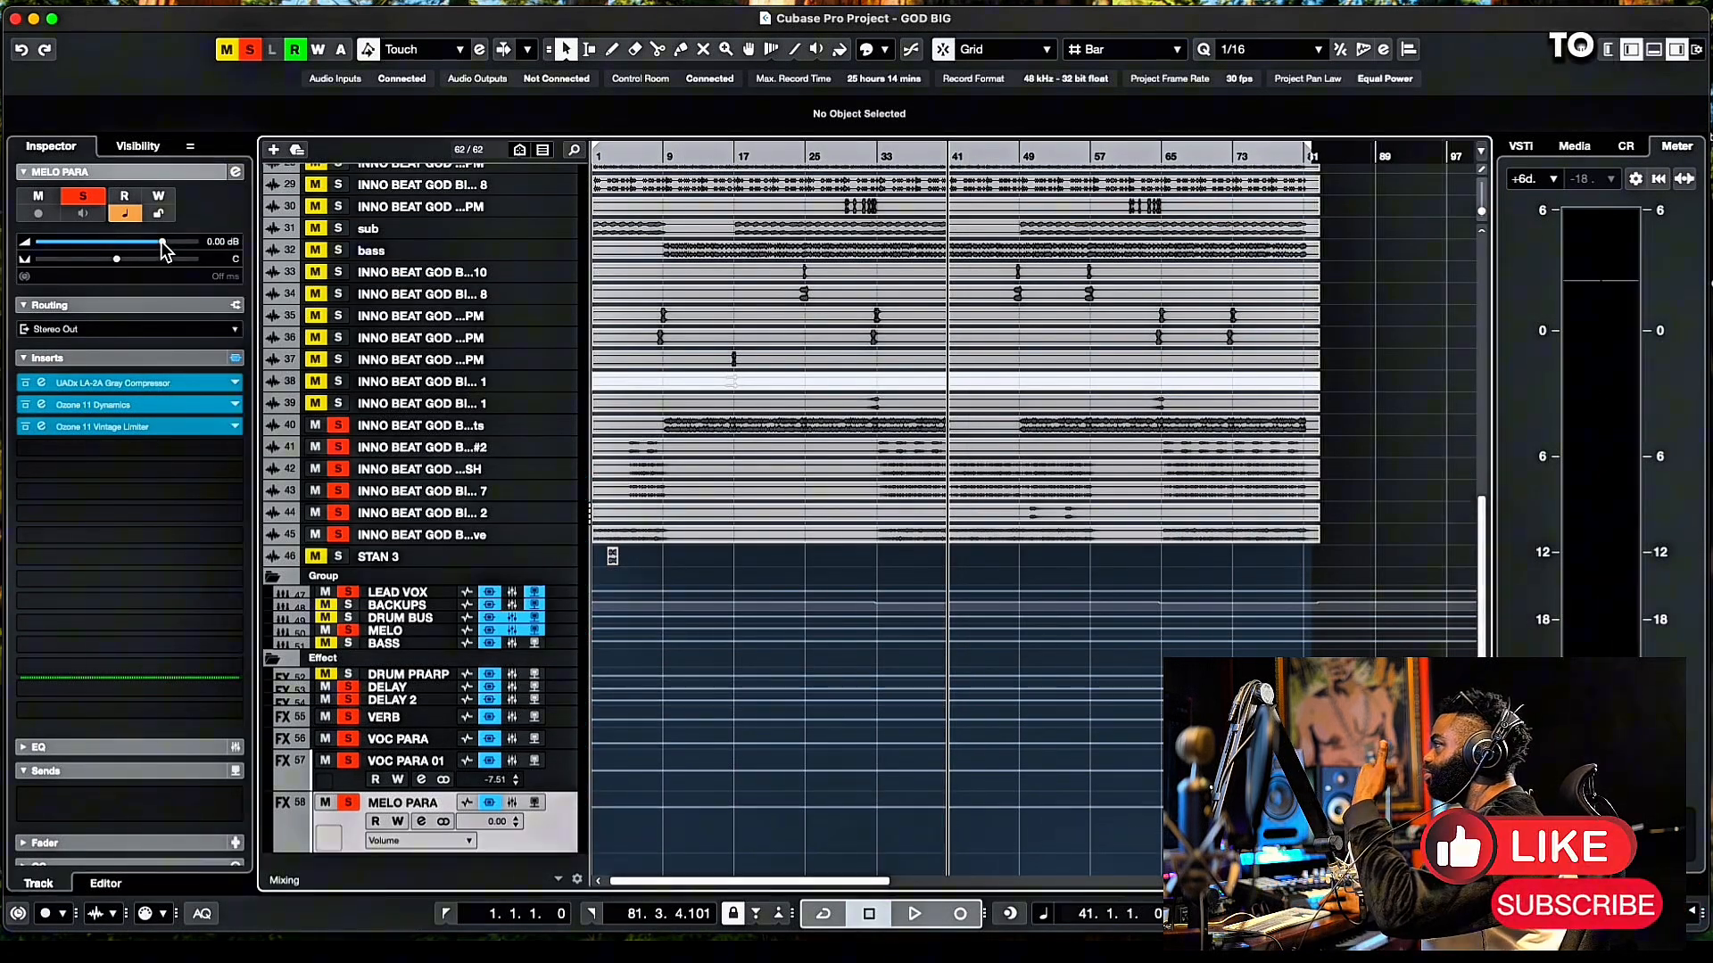
# - Pull the MELO PARA track's volume all the way down, raise it to -15.9 dB against the playing music and stop playback
pyautogui.moveTo(162, 242); pyautogui.dragTo(31, 242)
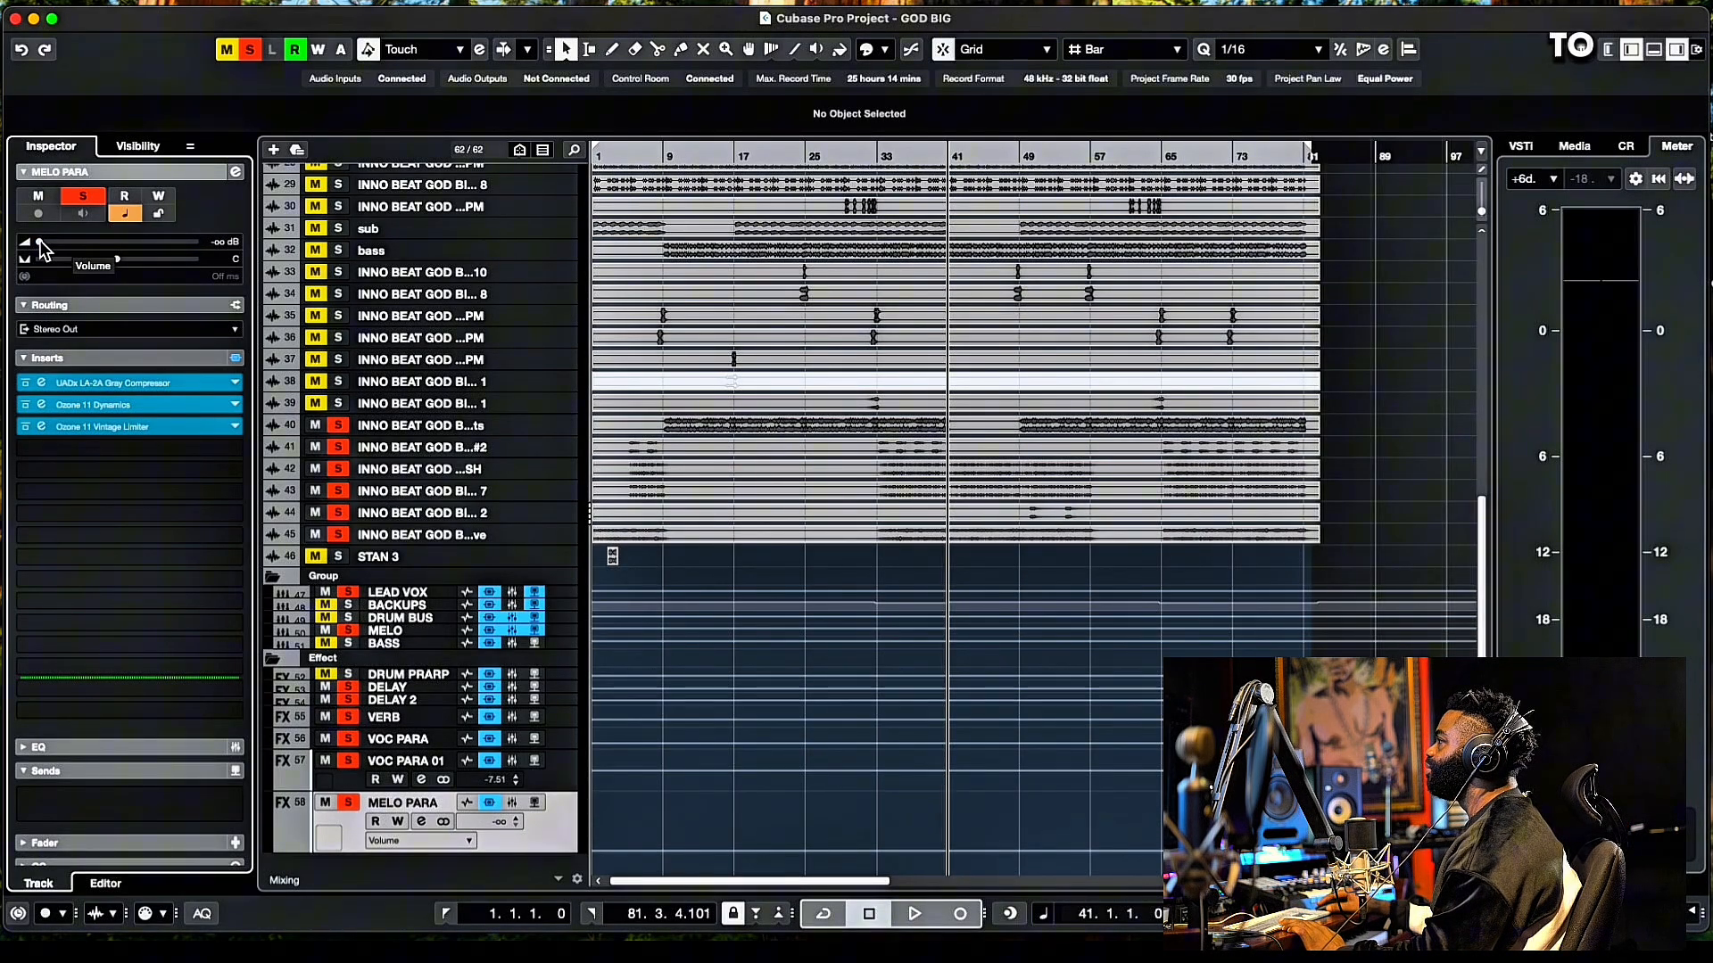
pyautogui.click(52, 19)
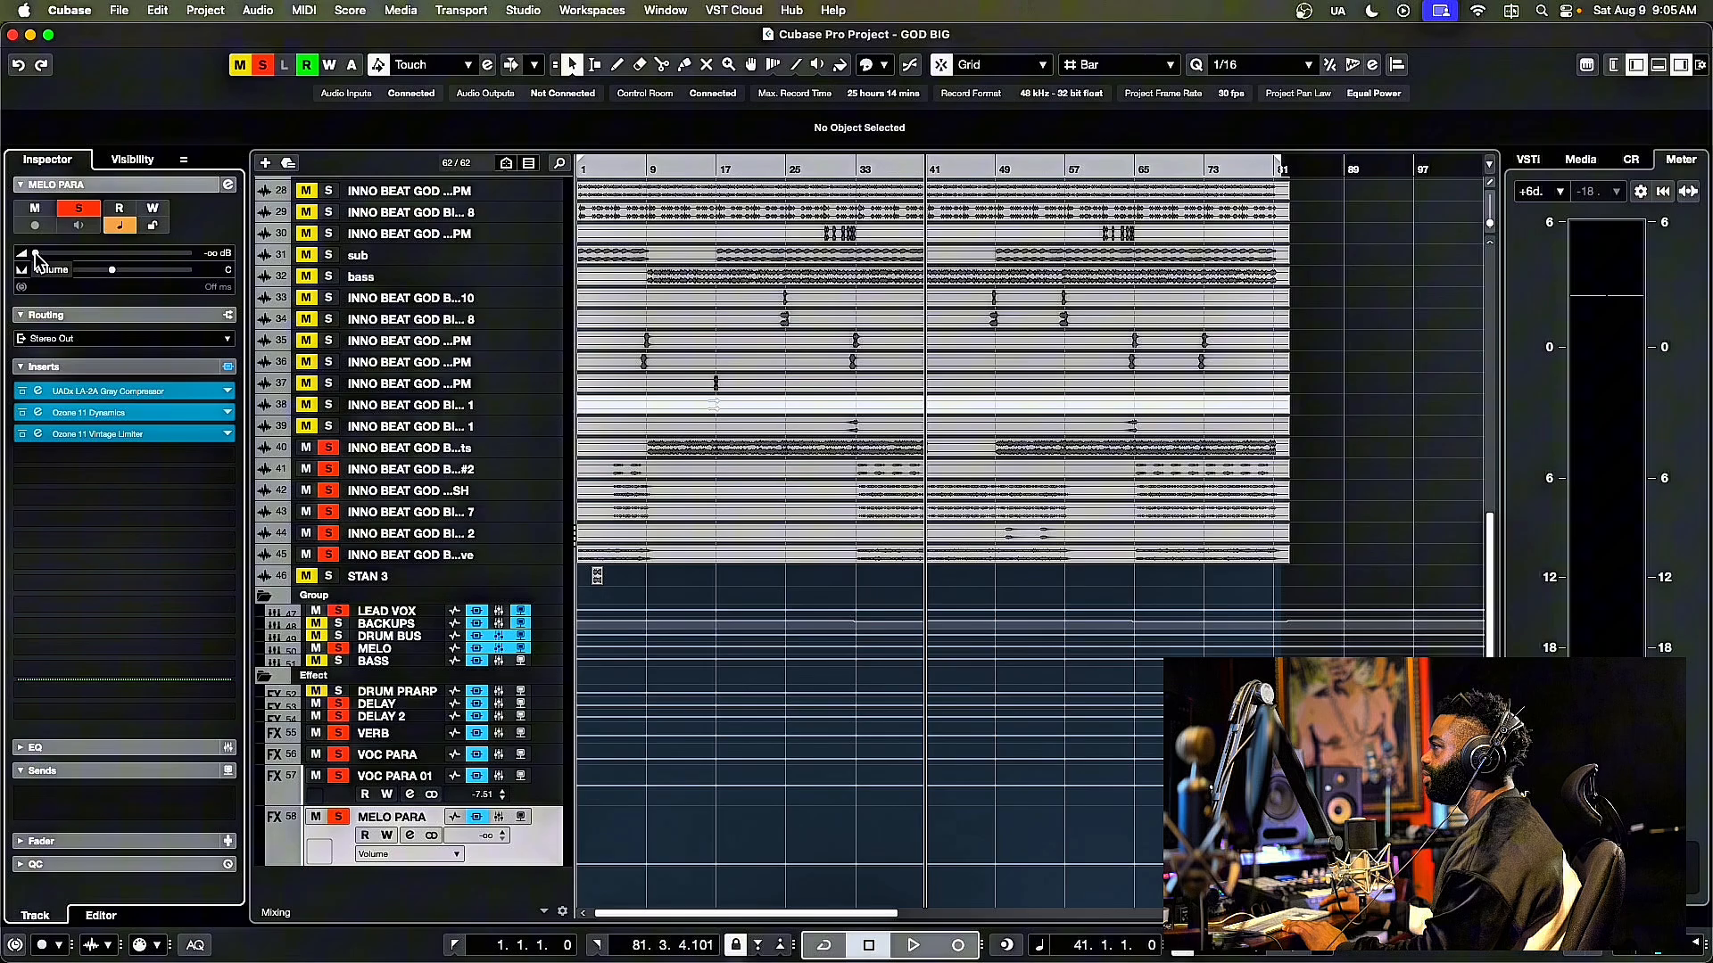
pyautogui.moveTo(41, 256); pyautogui.dragTo(87, 281)
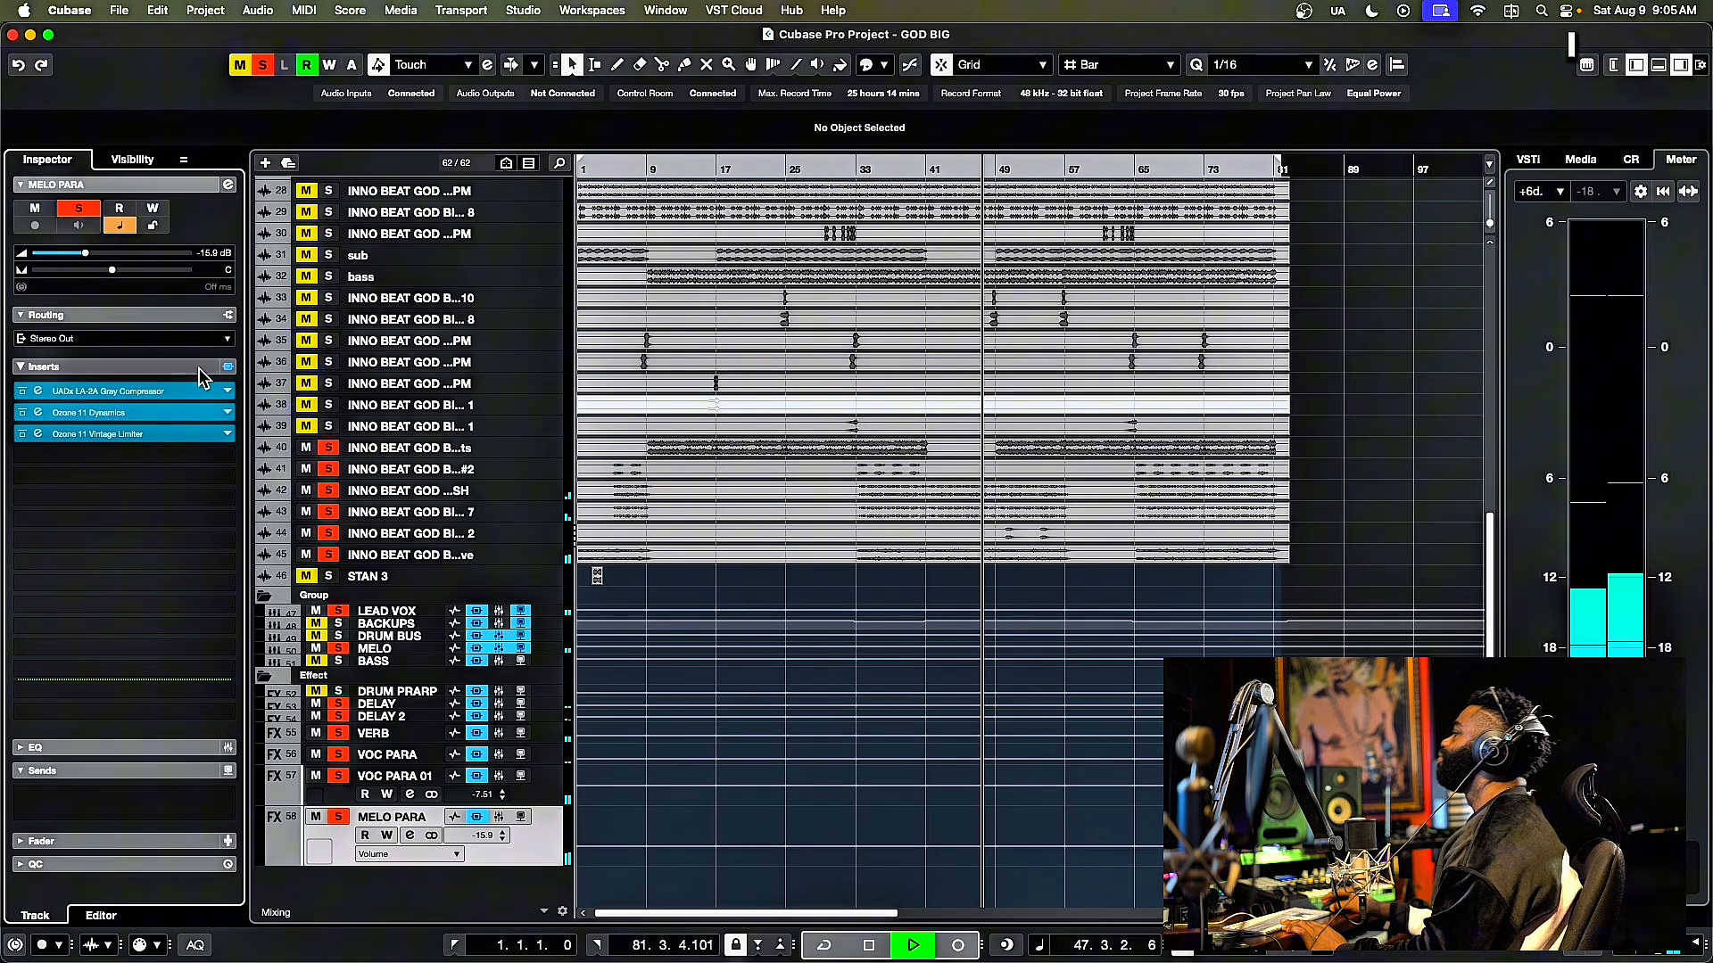
pyautogui.press('space')
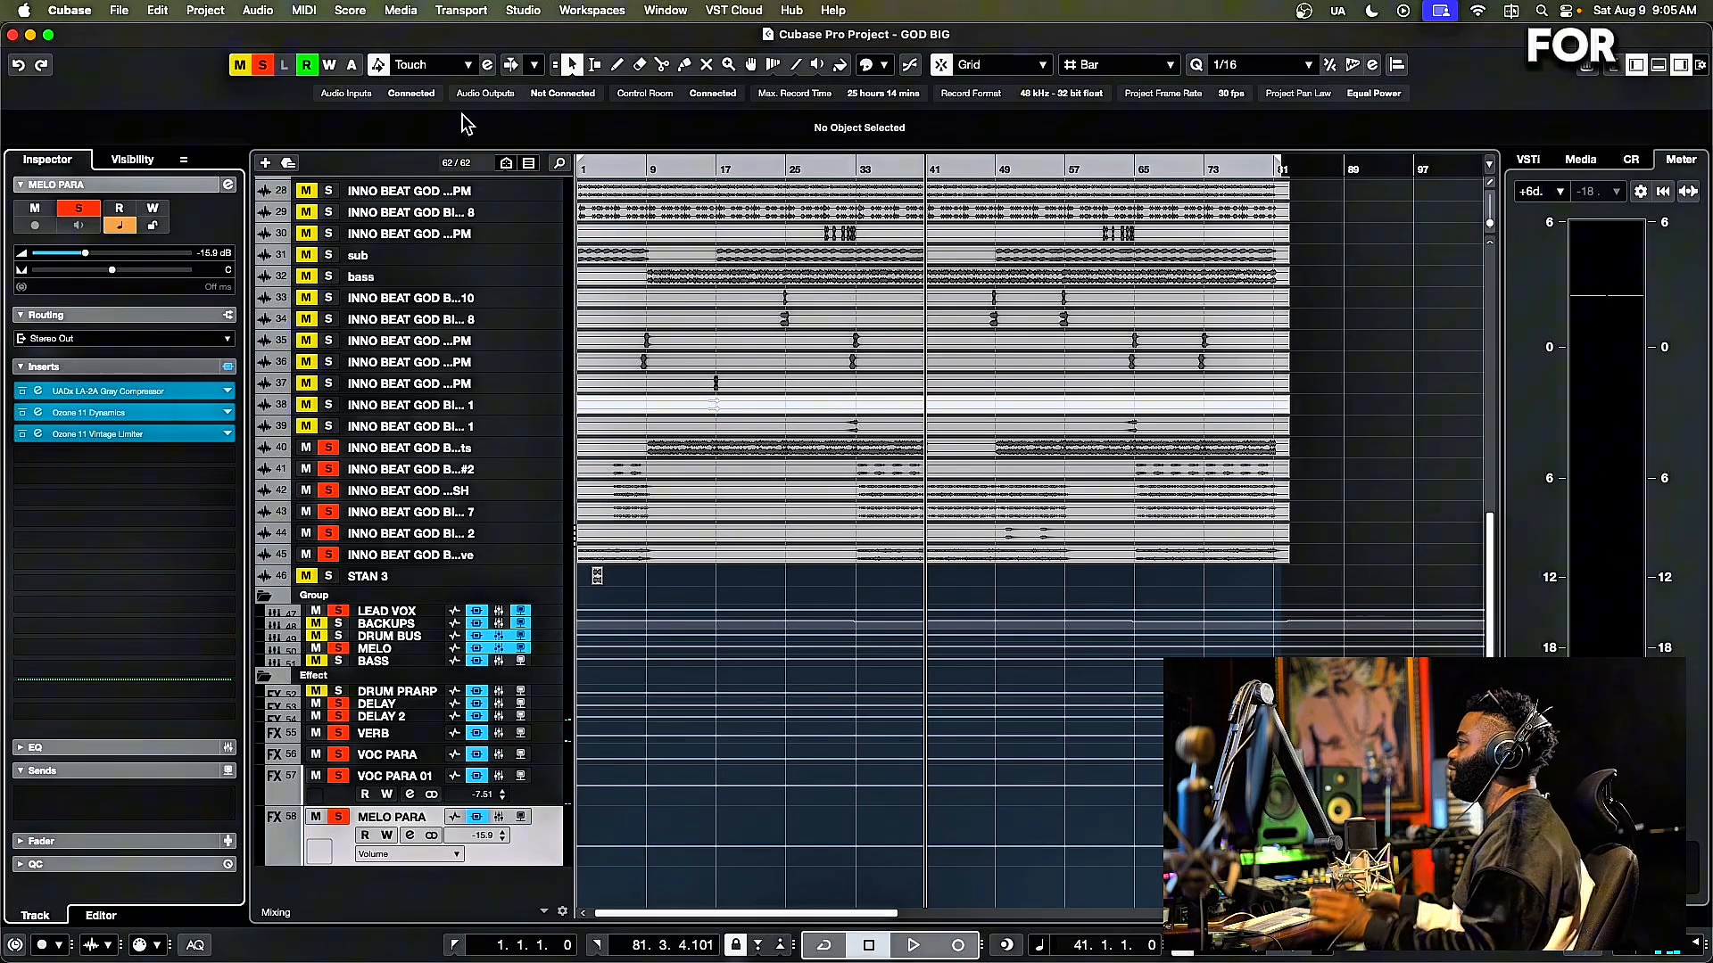
# - Clear all solos and mutes in the project and raise the MELO PARA volume to -12.4 dB while playing the full mix
pyautogui.click(263, 64)
pyautogui.click(240, 64)
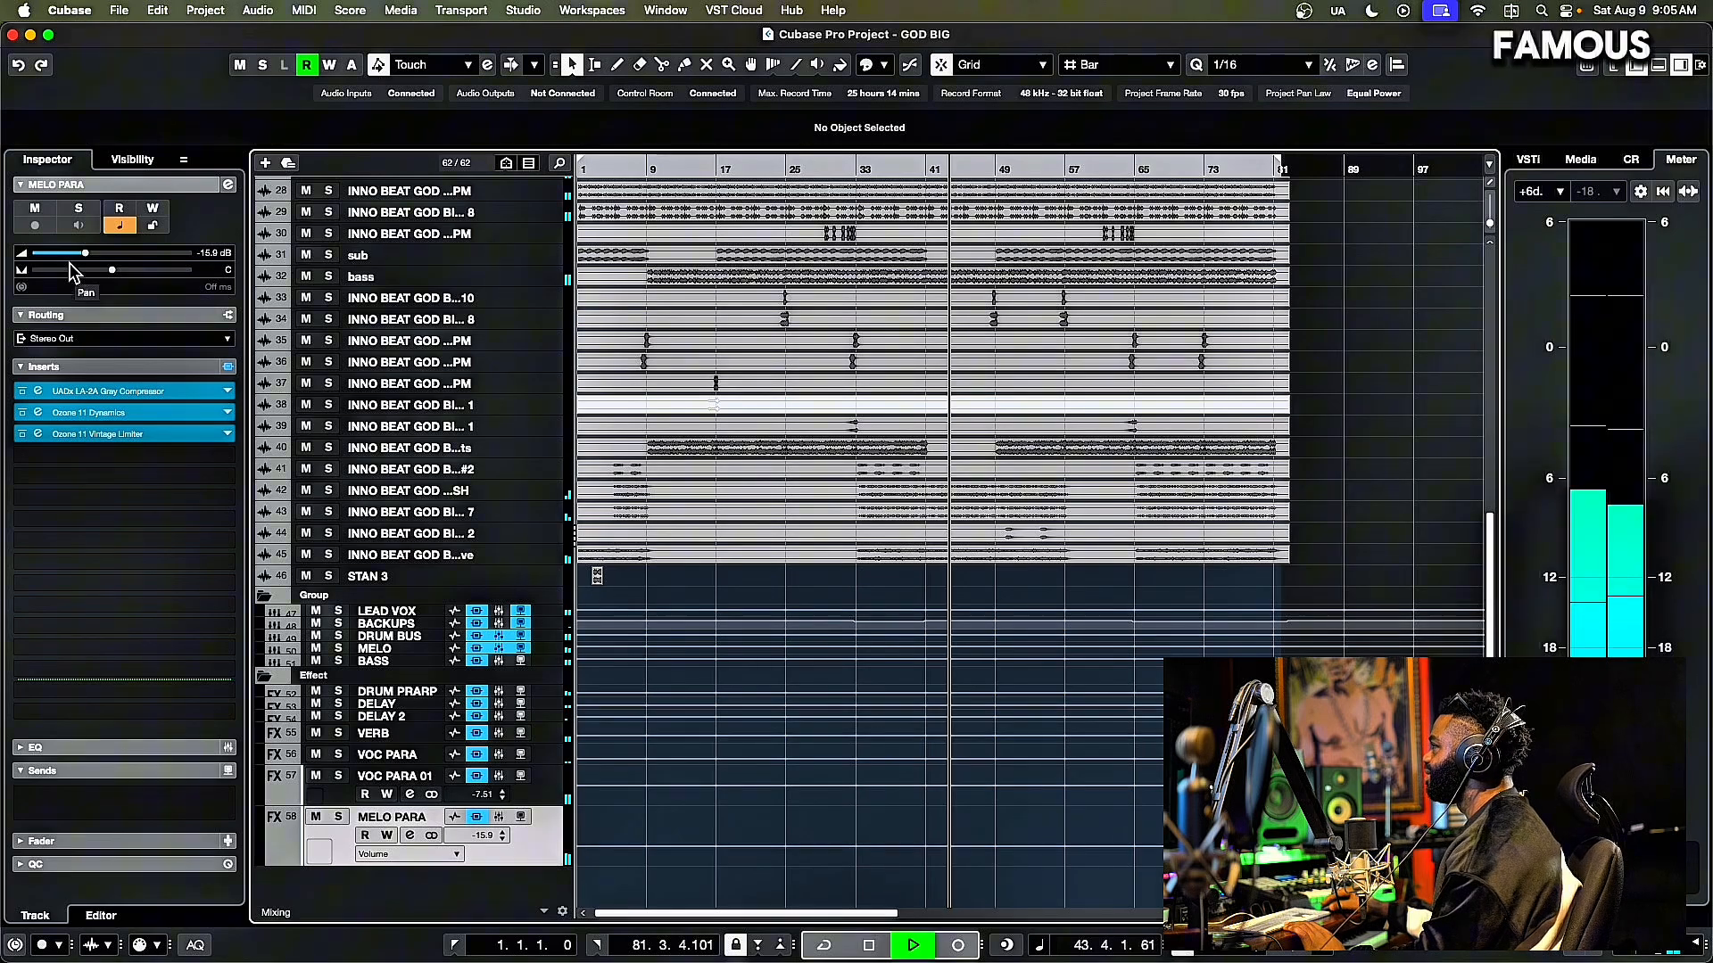
pyautogui.moveTo(85, 253); pyautogui.dragTo(97, 255)
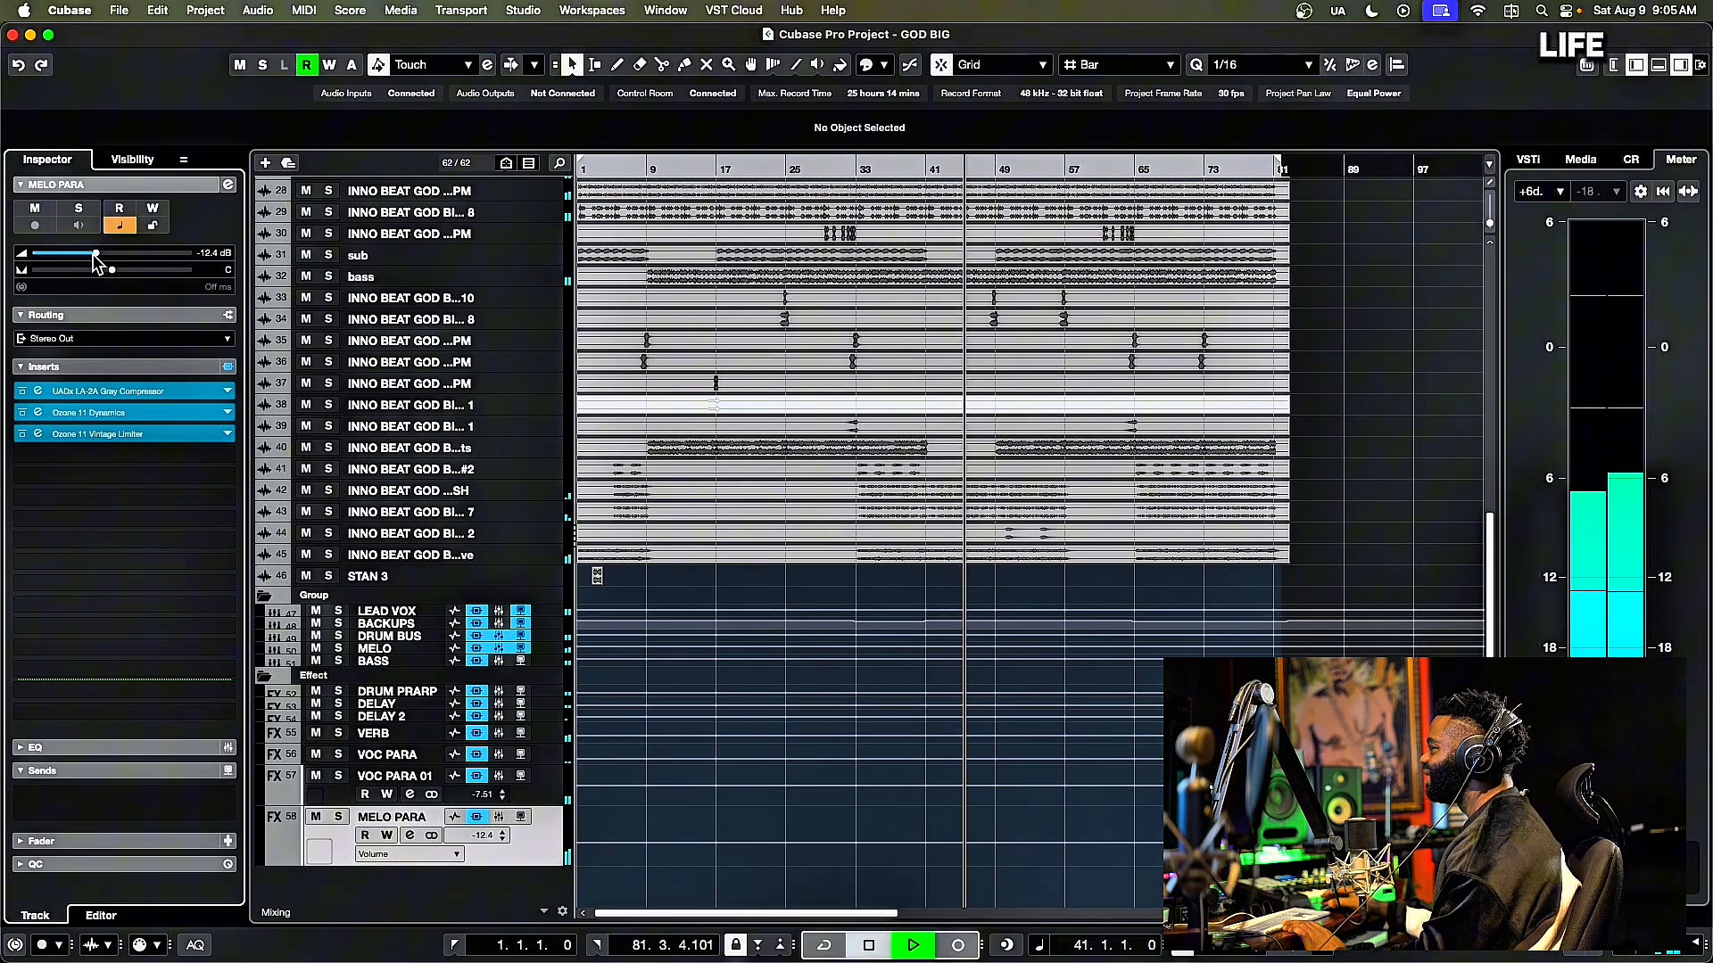
pyautogui.press('space')
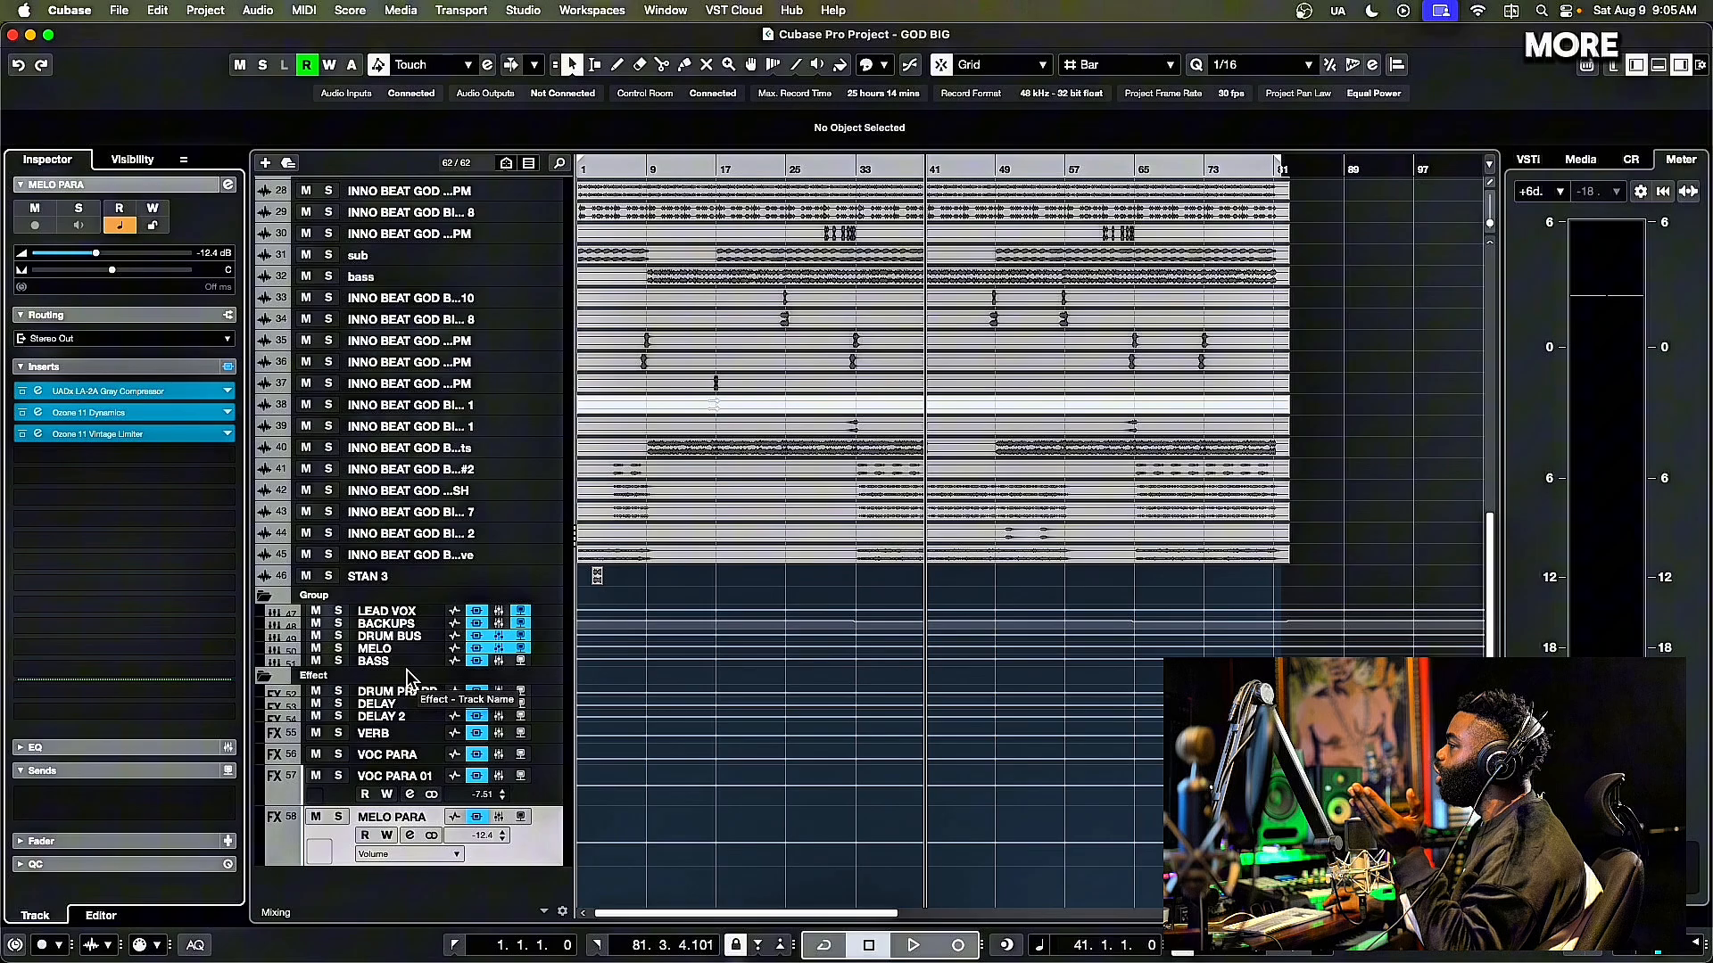
# - Enlarge and solo the MELO group track, add LEAD VOX to the solo and select it
pyautogui.click(385, 648)
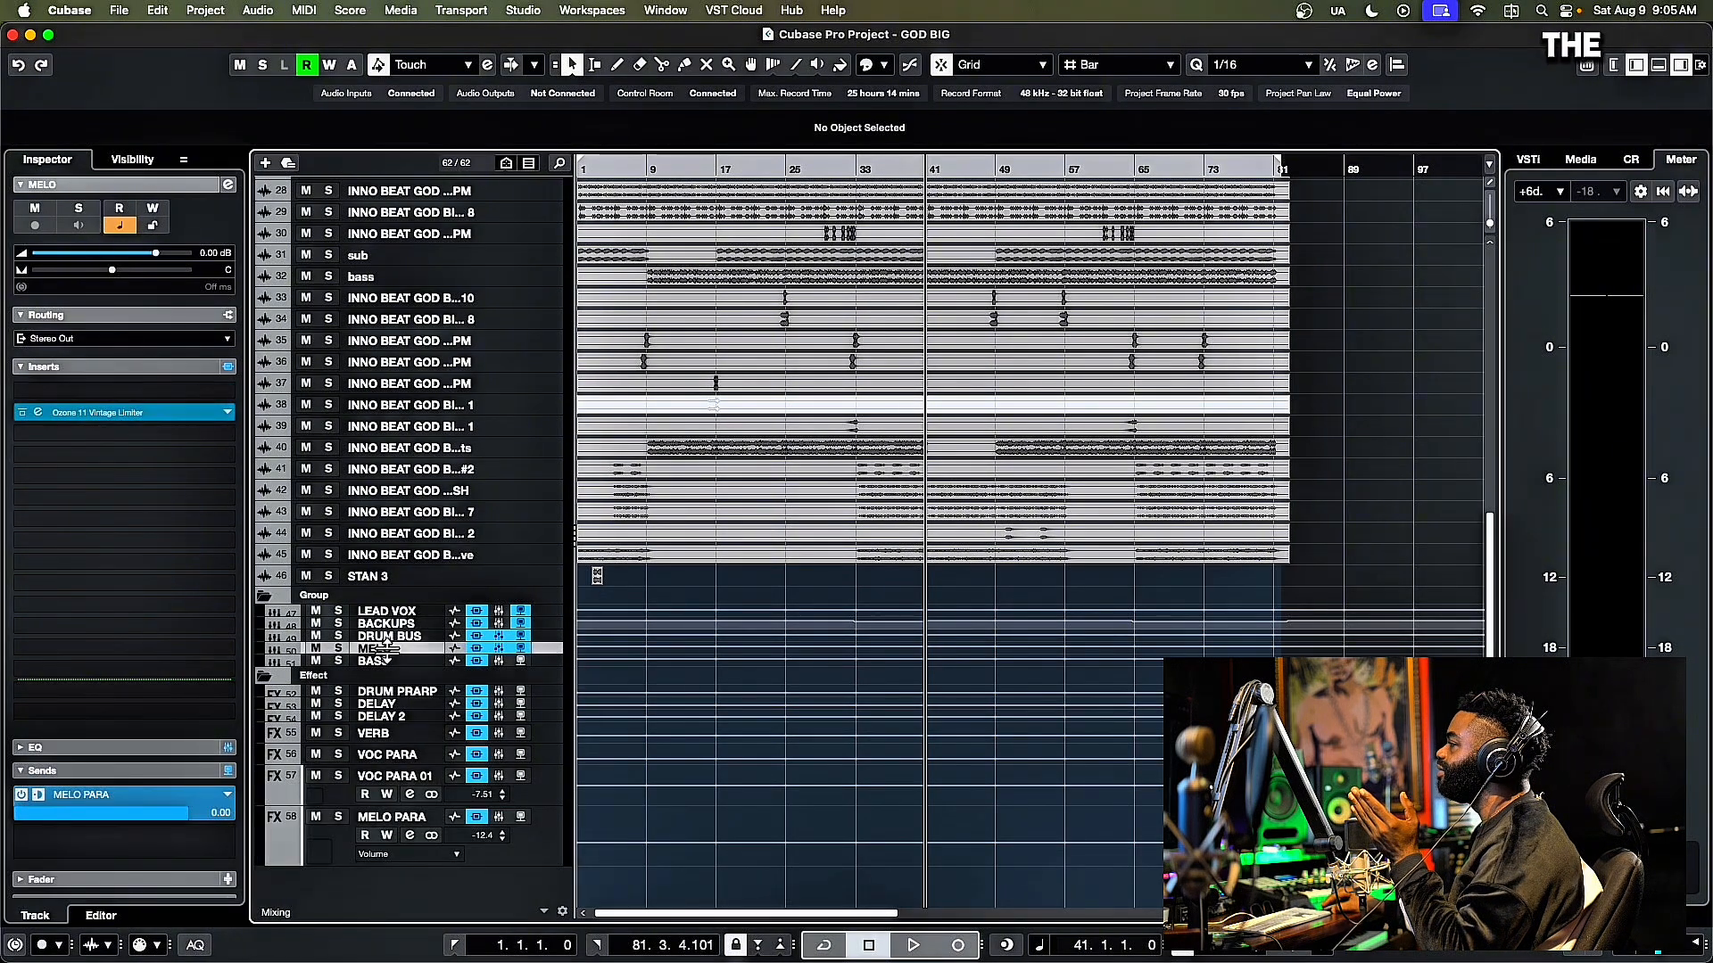
pyautogui.moveTo(385, 652); pyautogui.dragTo(385, 680)
pyautogui.click(339, 653)
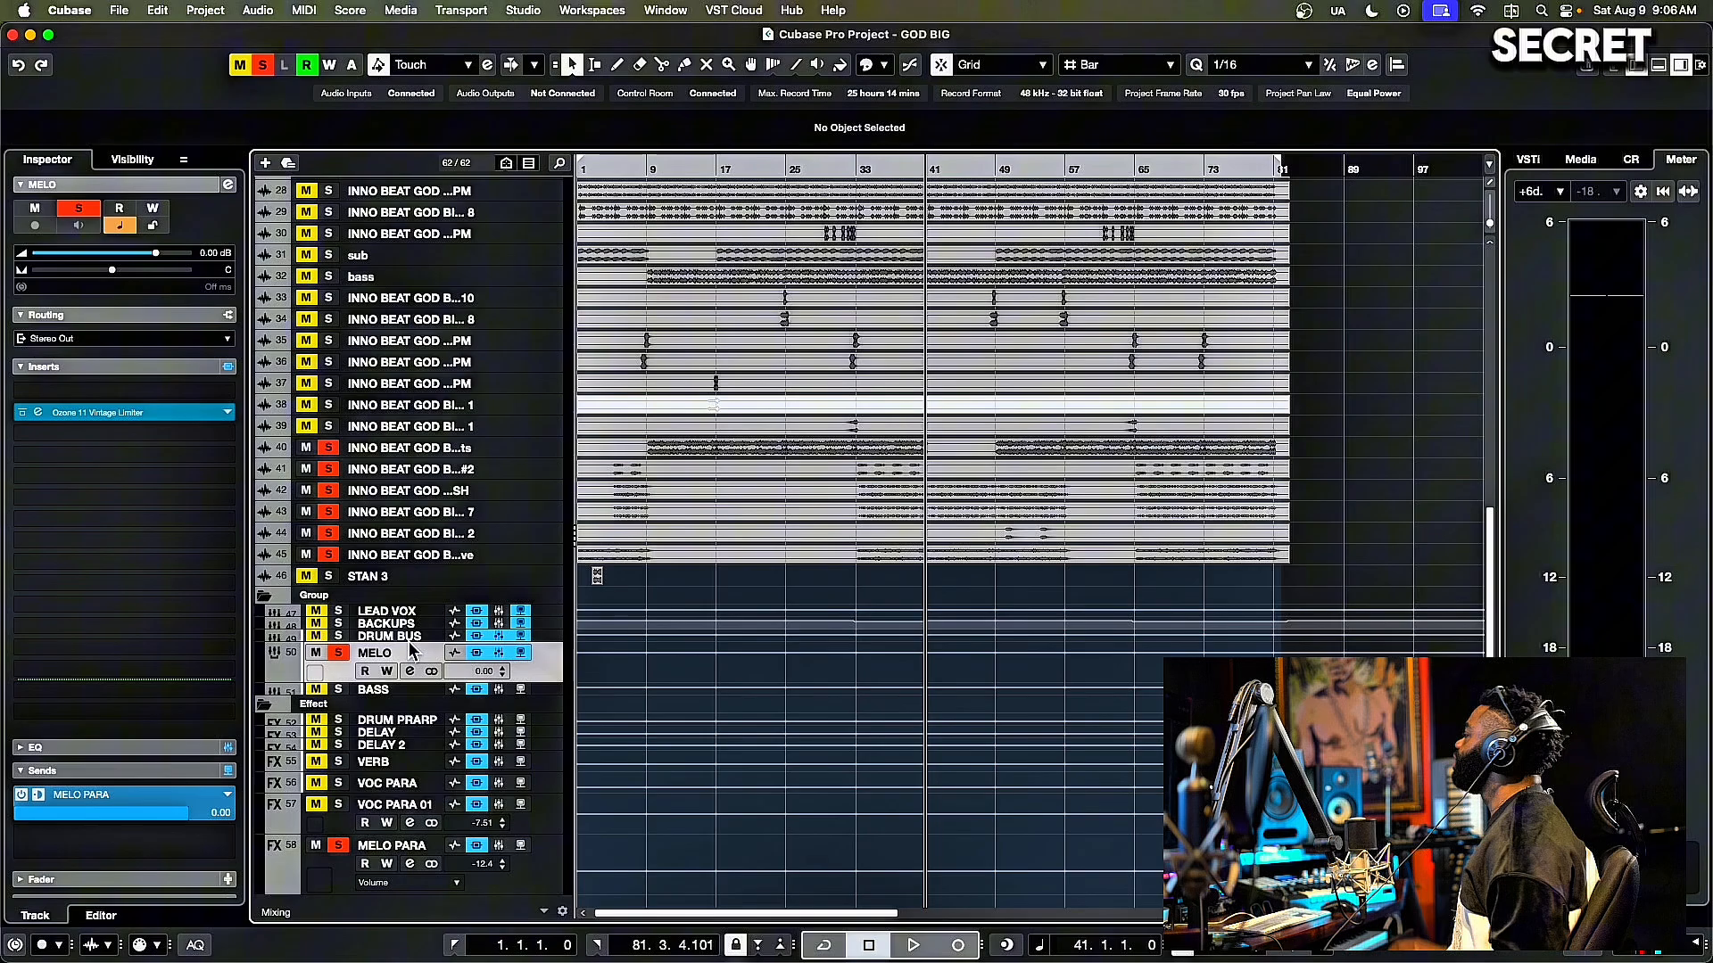
pyautogui.click(339, 611)
pyautogui.click(375, 611)
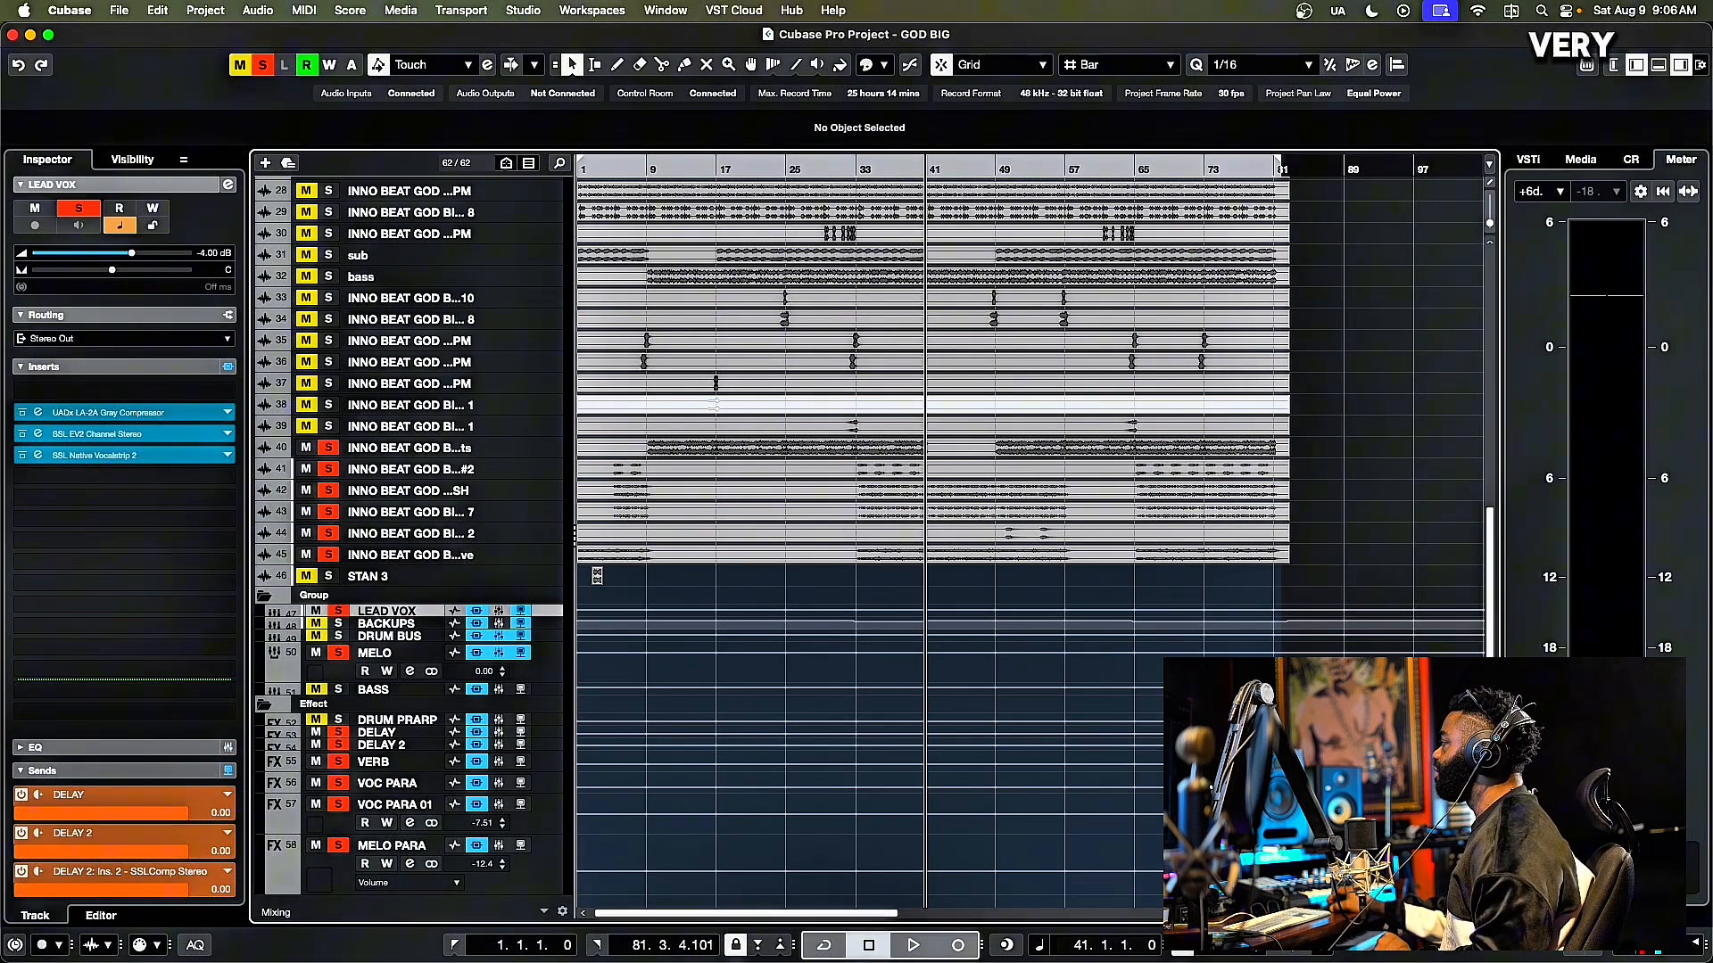
# - Open Replika XT on the DELAY effect track, play the section and move the playback position to bar 47
pyautogui.moveTo(1489, 865); pyautogui.dragTo(1489, 876)
pyautogui.scroll(-5, 433, 705)
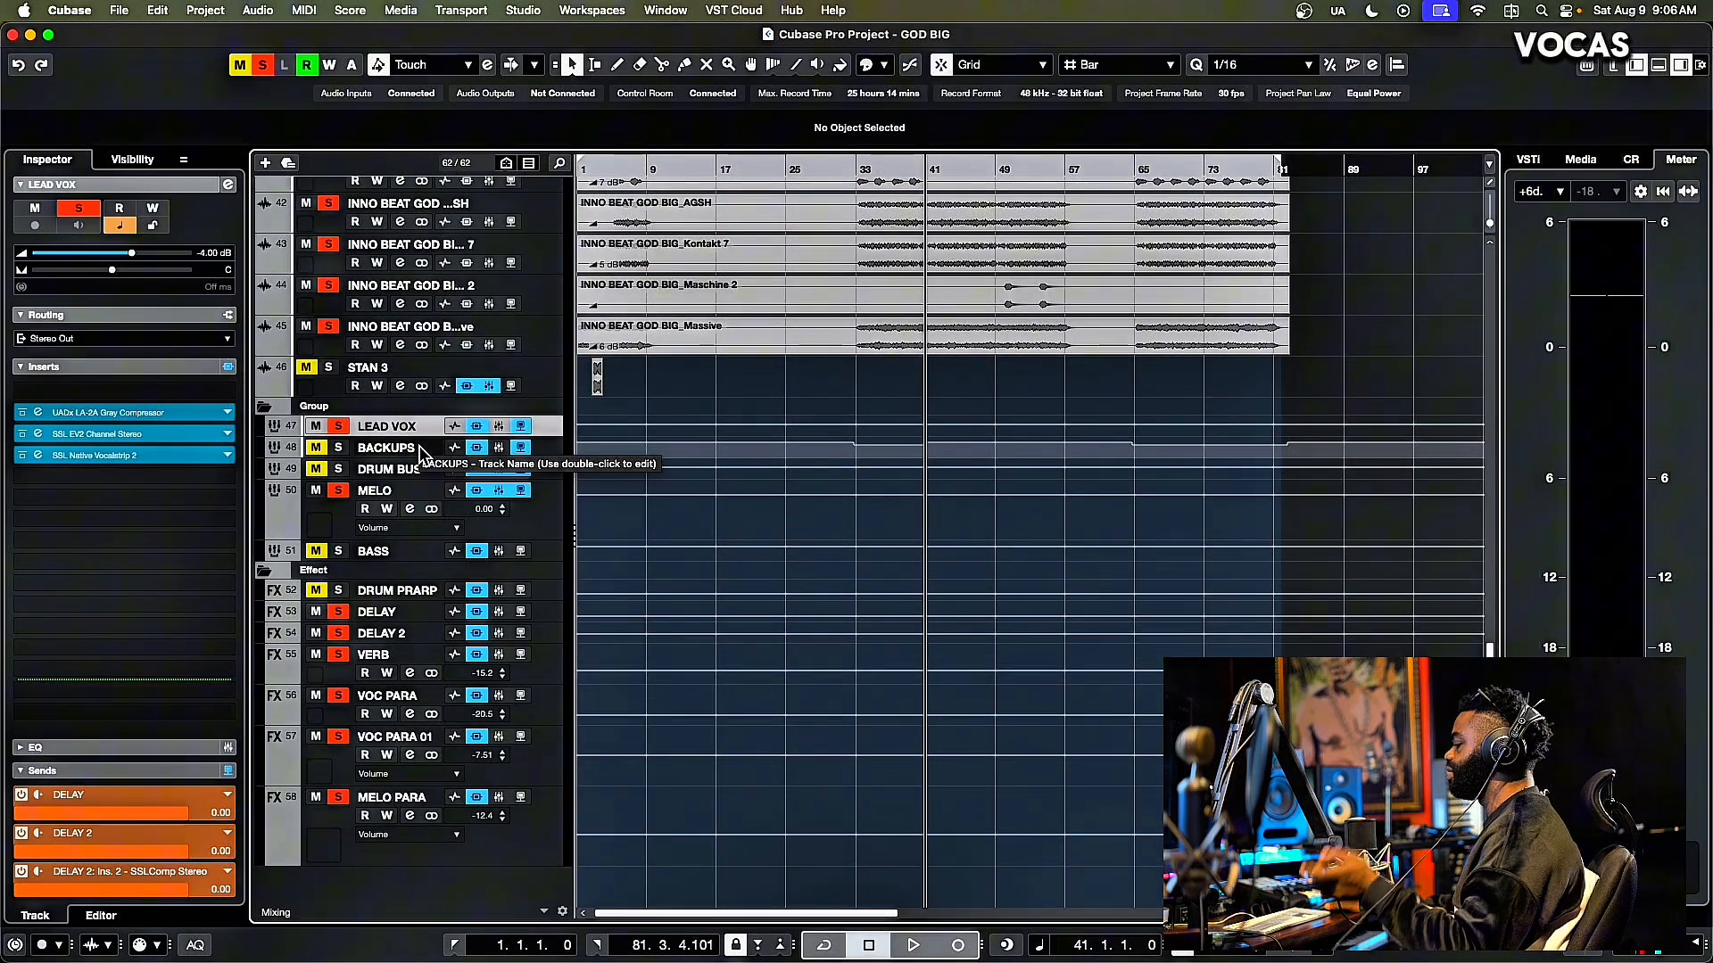
pyautogui.click(382, 614)
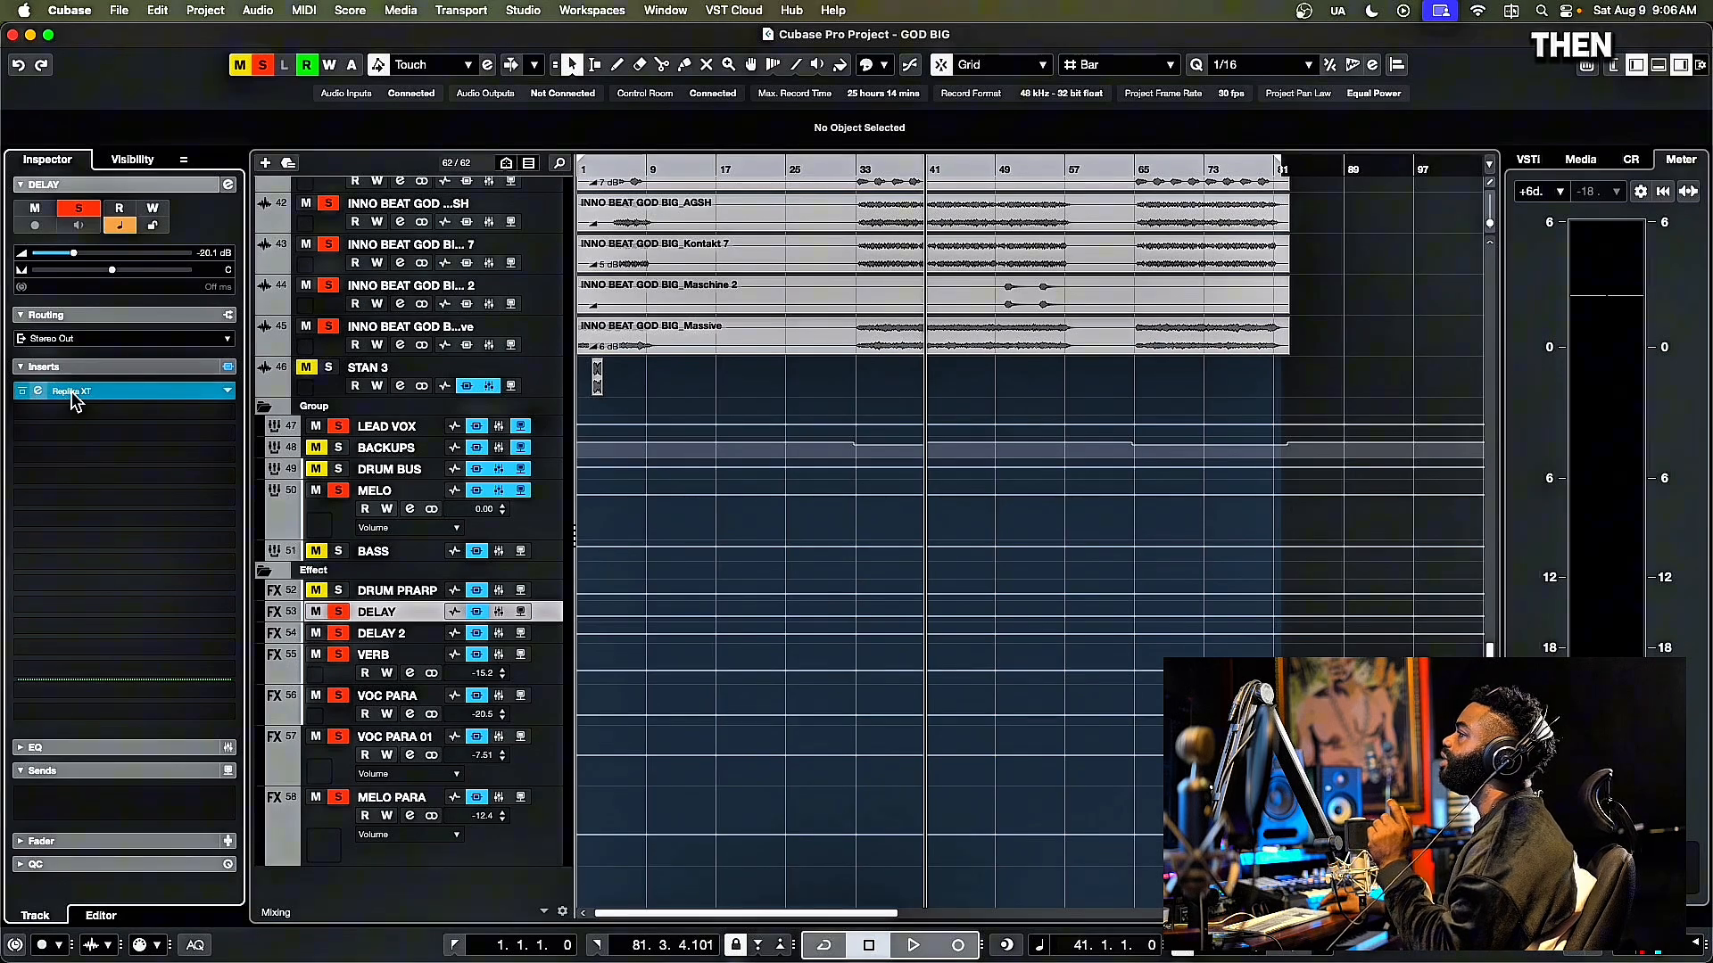
pyautogui.moveTo(830, 314); pyautogui.dragTo(922, 386)
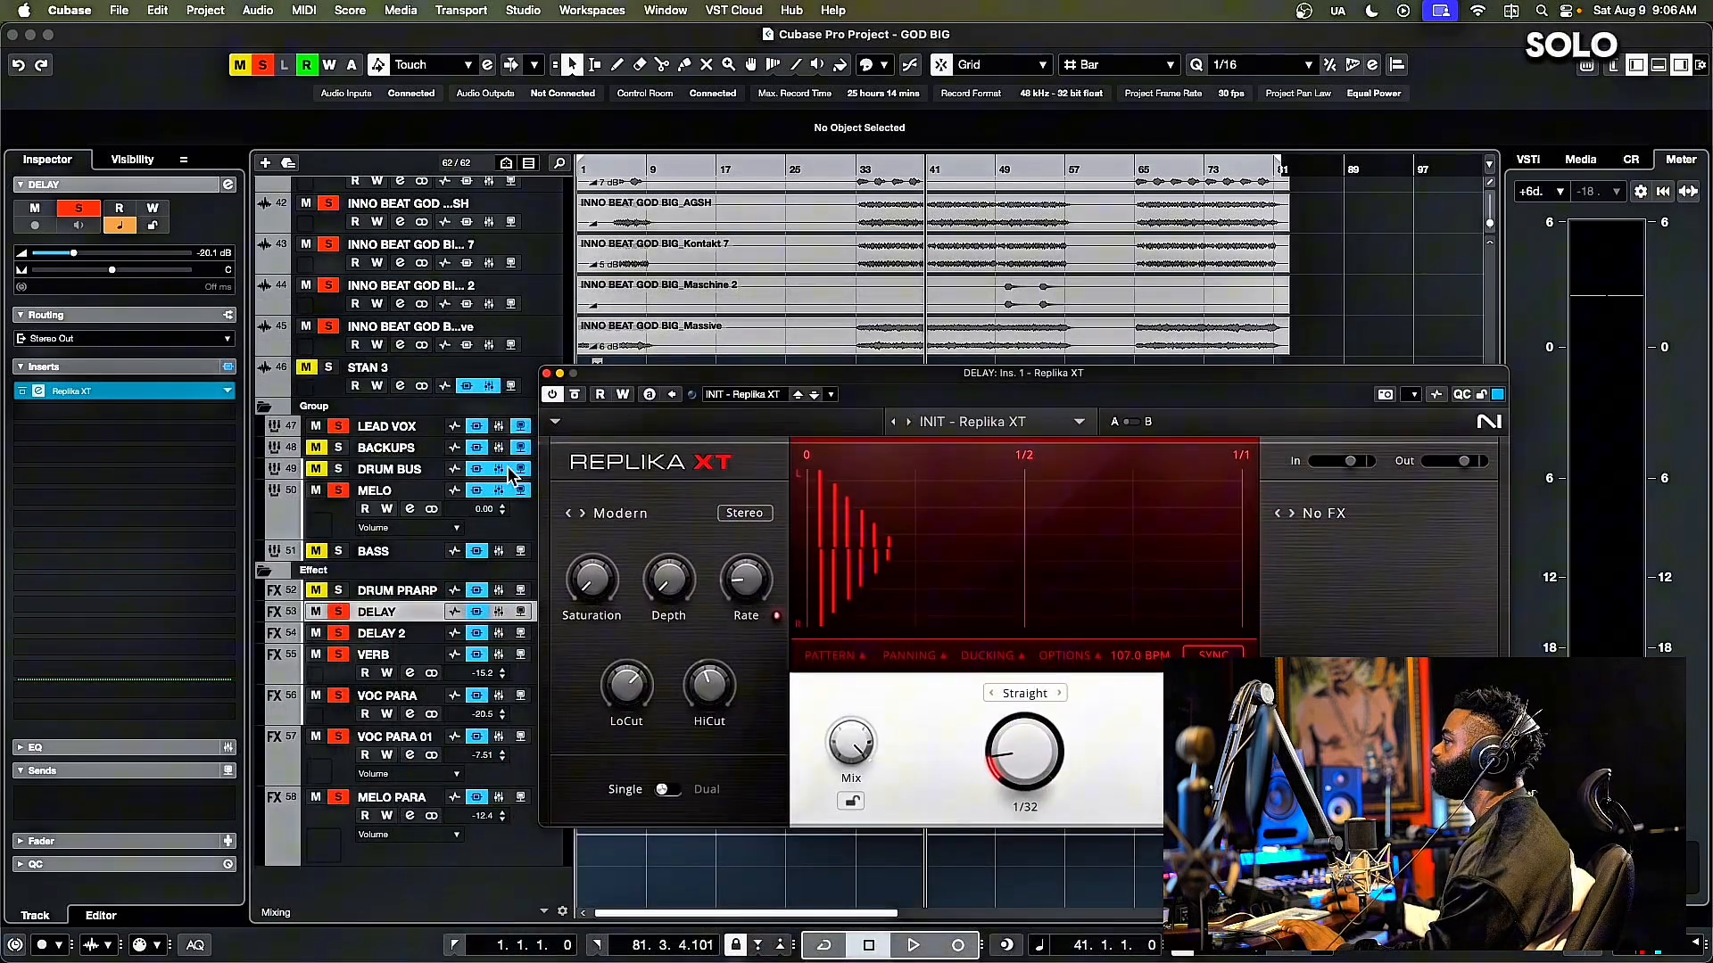
pyautogui.moveTo(765, 379); pyautogui.dragTo(558, 372)
pyautogui.press('space')
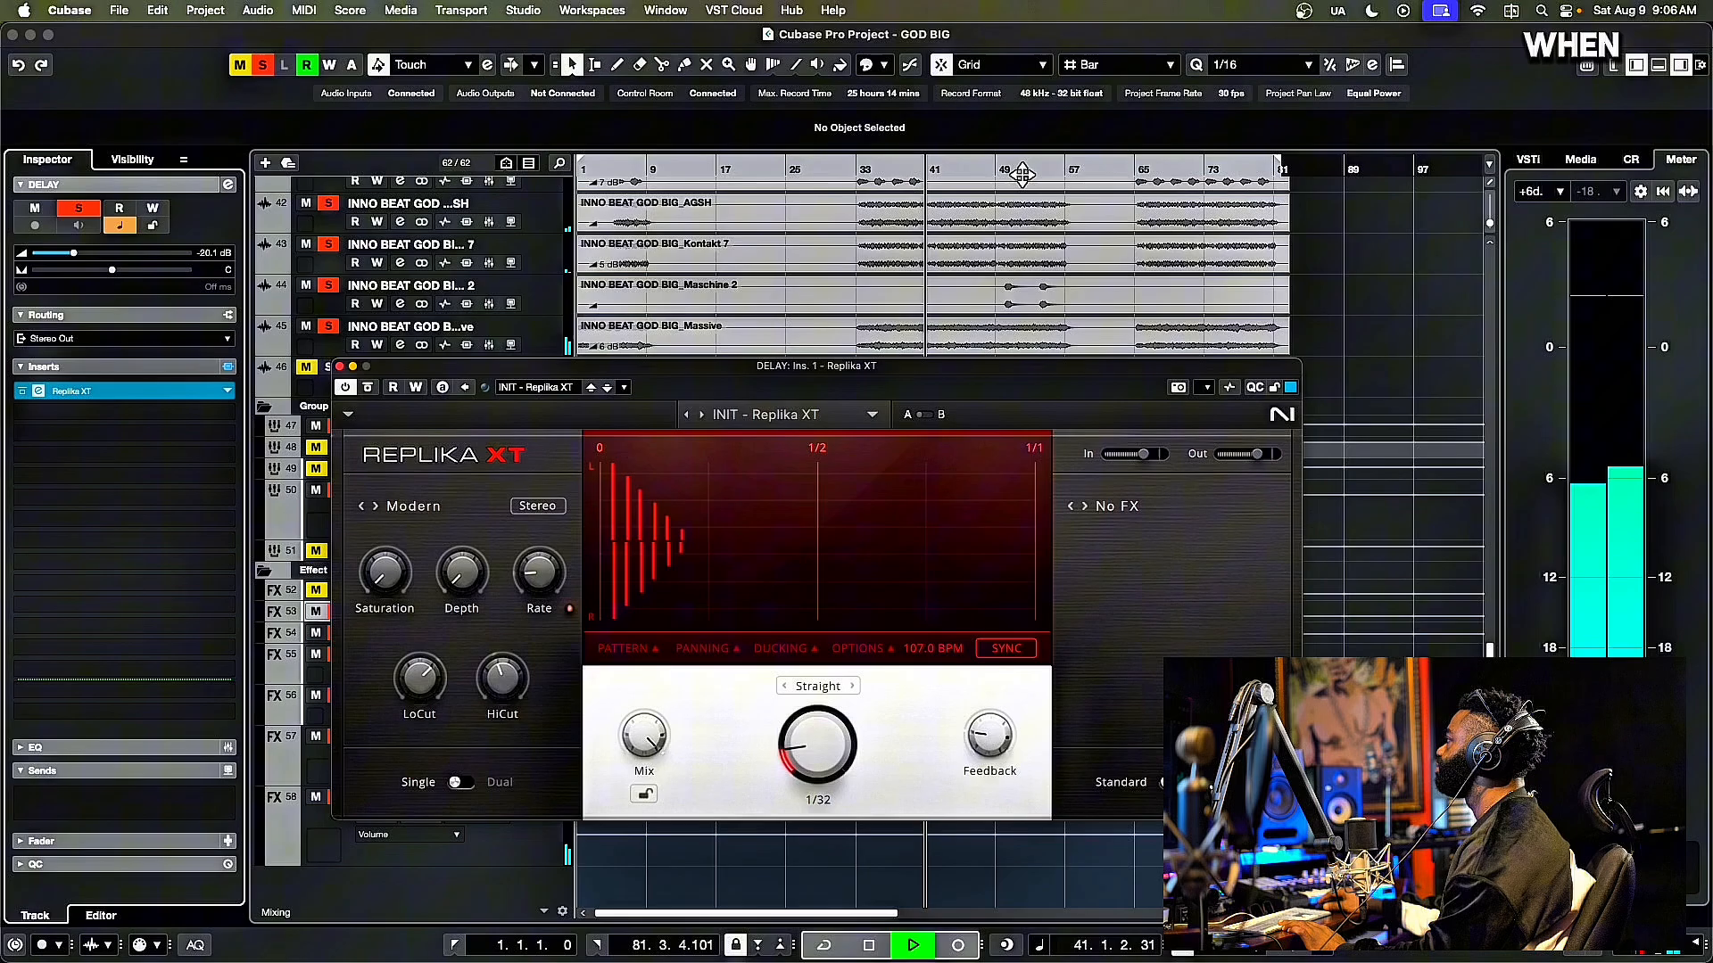
pyautogui.click(981, 169)
pyautogui.moveTo(957, 370); pyautogui.dragTo(950, 369)
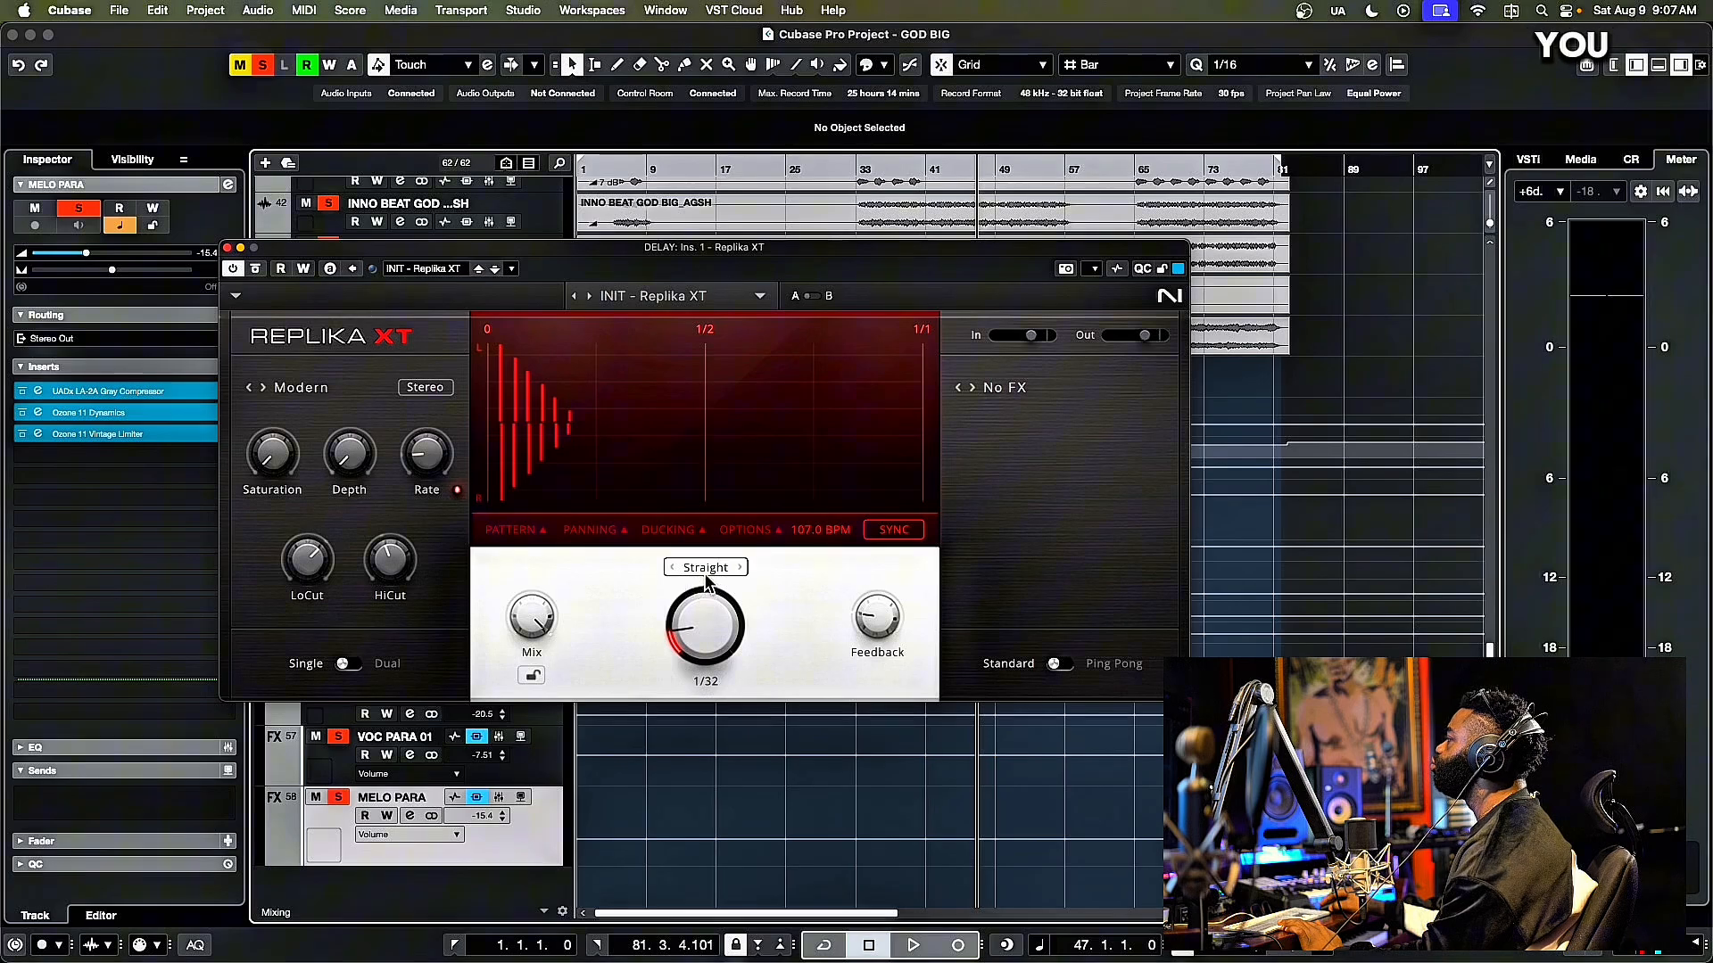
# - Show Replika XT's delay time modes and set a Straight delay of 1/32
pyautogui.click(701, 573)
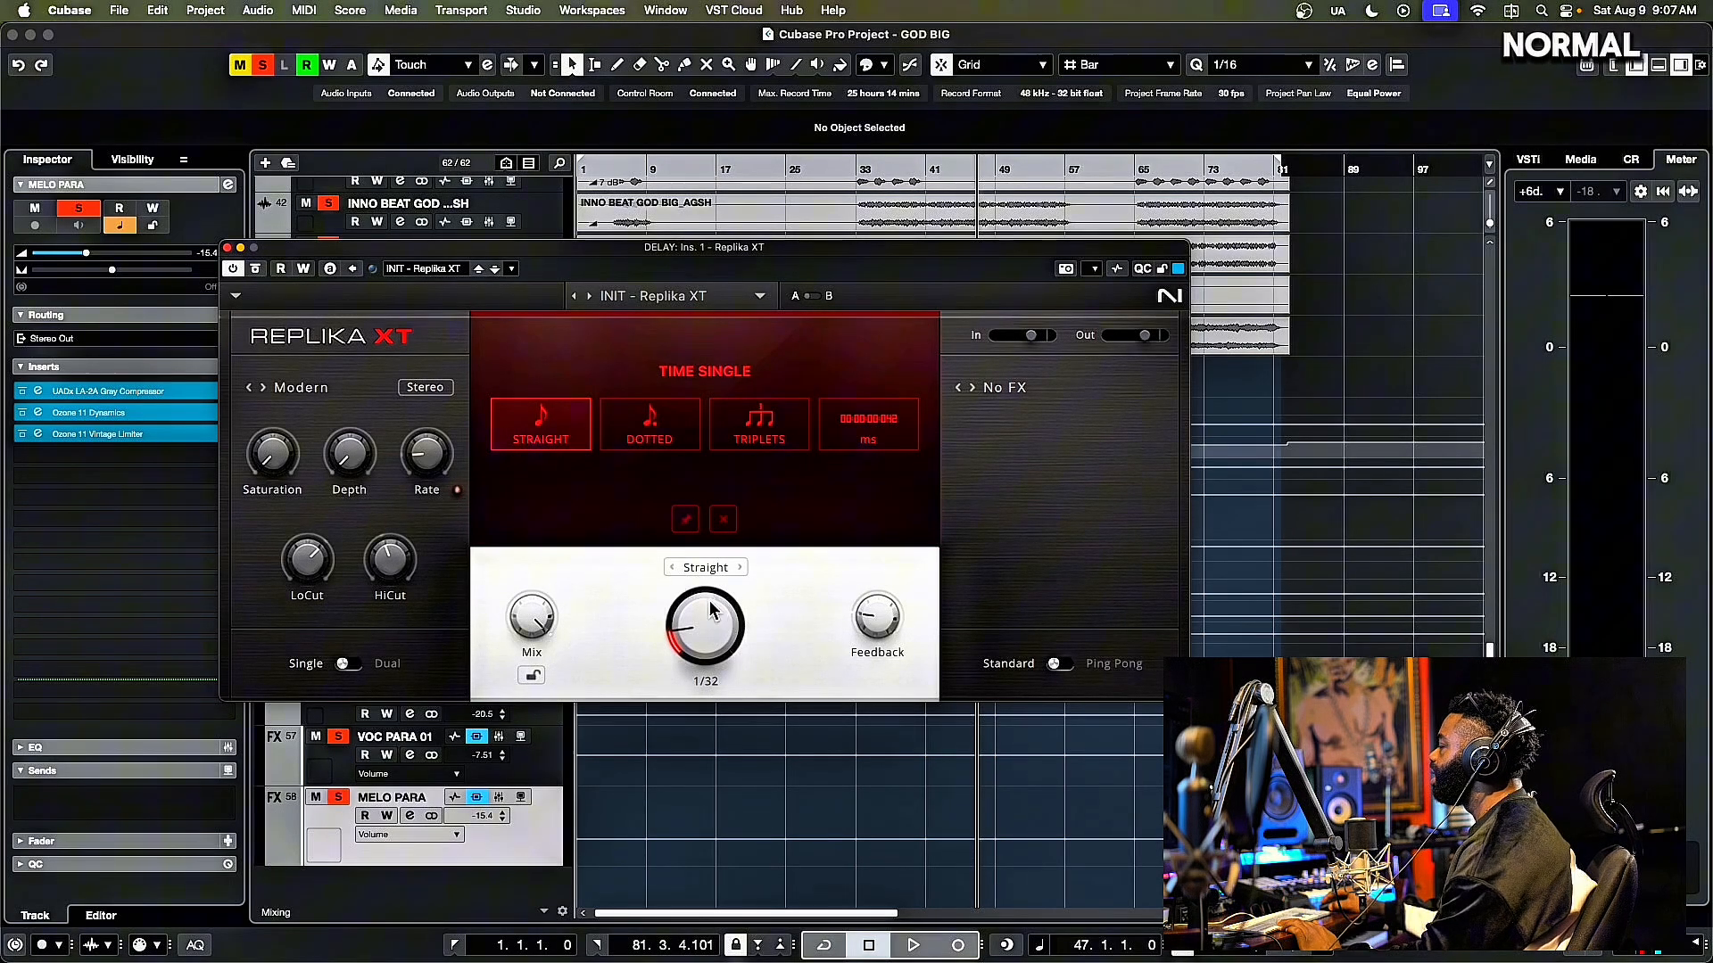
pyautogui.moveTo(698, 627); pyautogui.dragTo(698, 606)
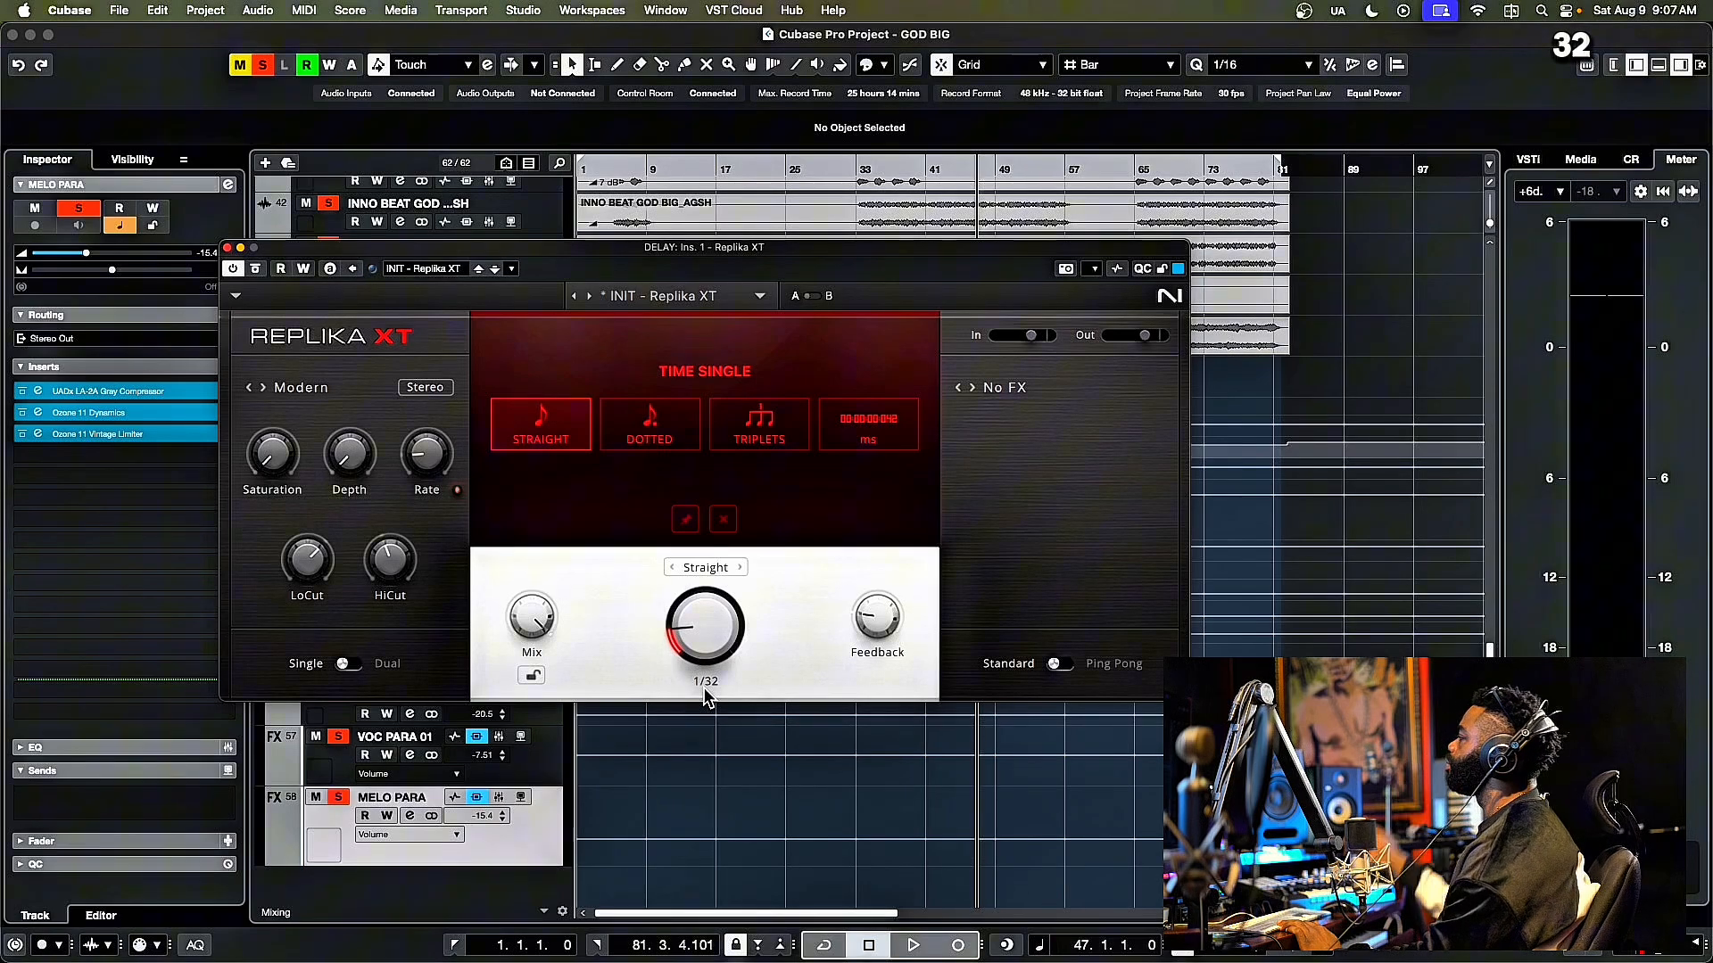
pyautogui.moveTo(892, 634)
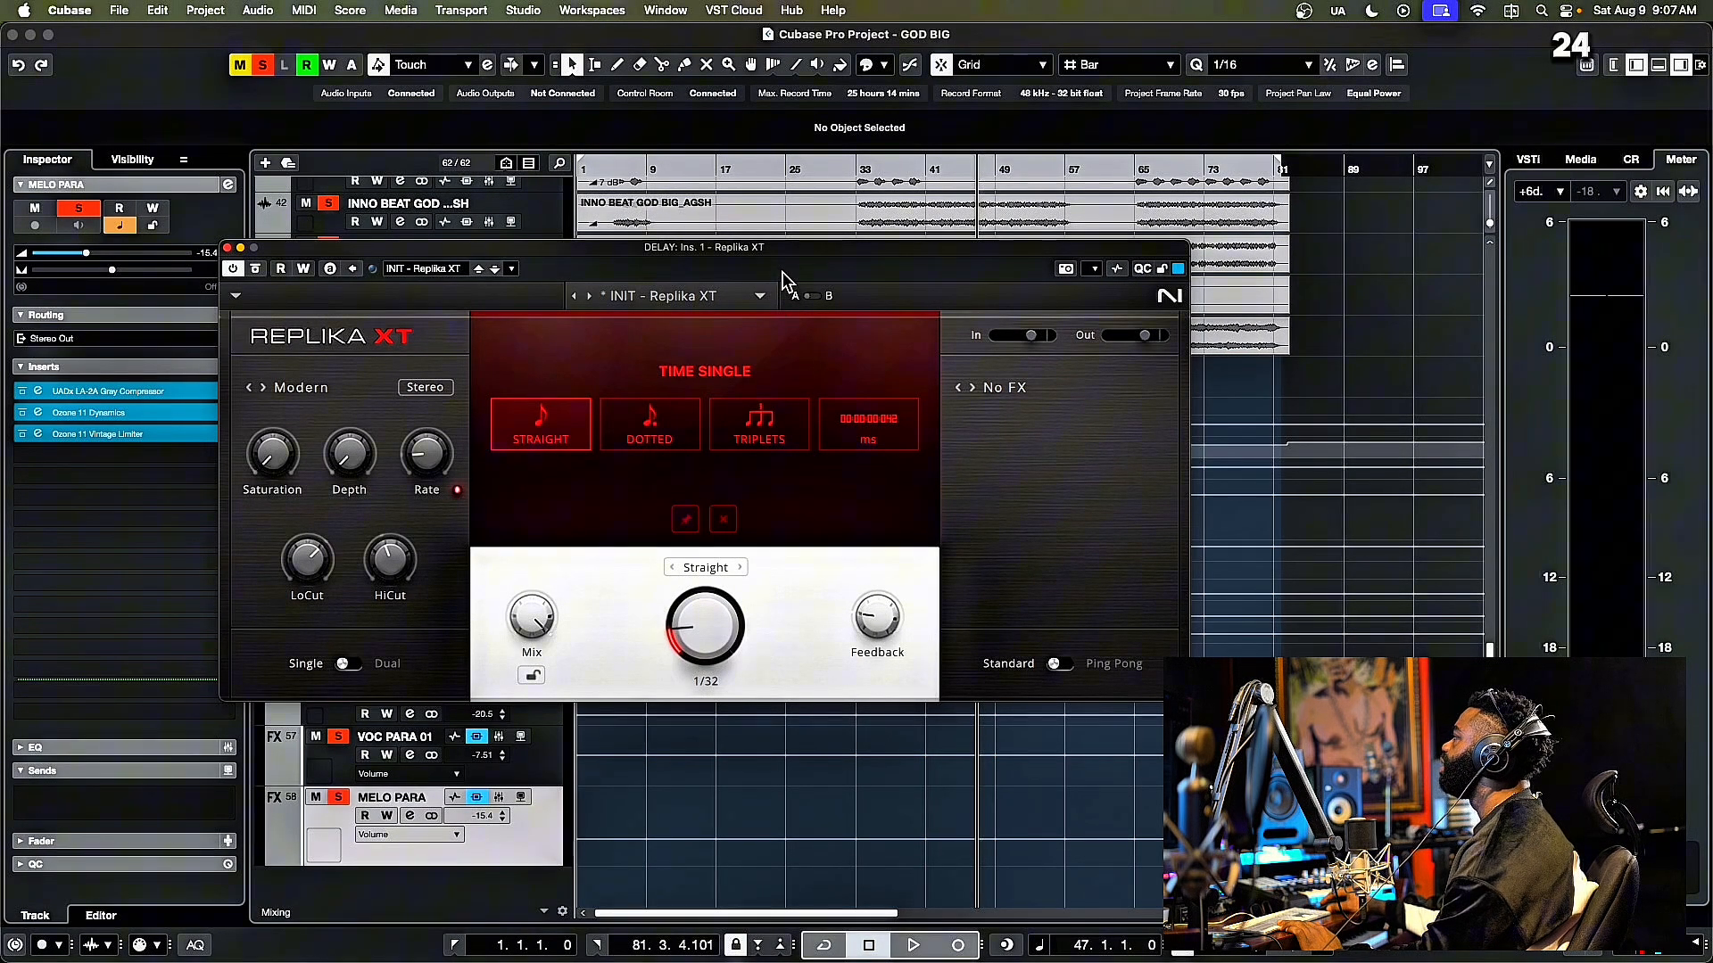
pyautogui.moveTo(798, 254); pyautogui.dragTo(809, 240)
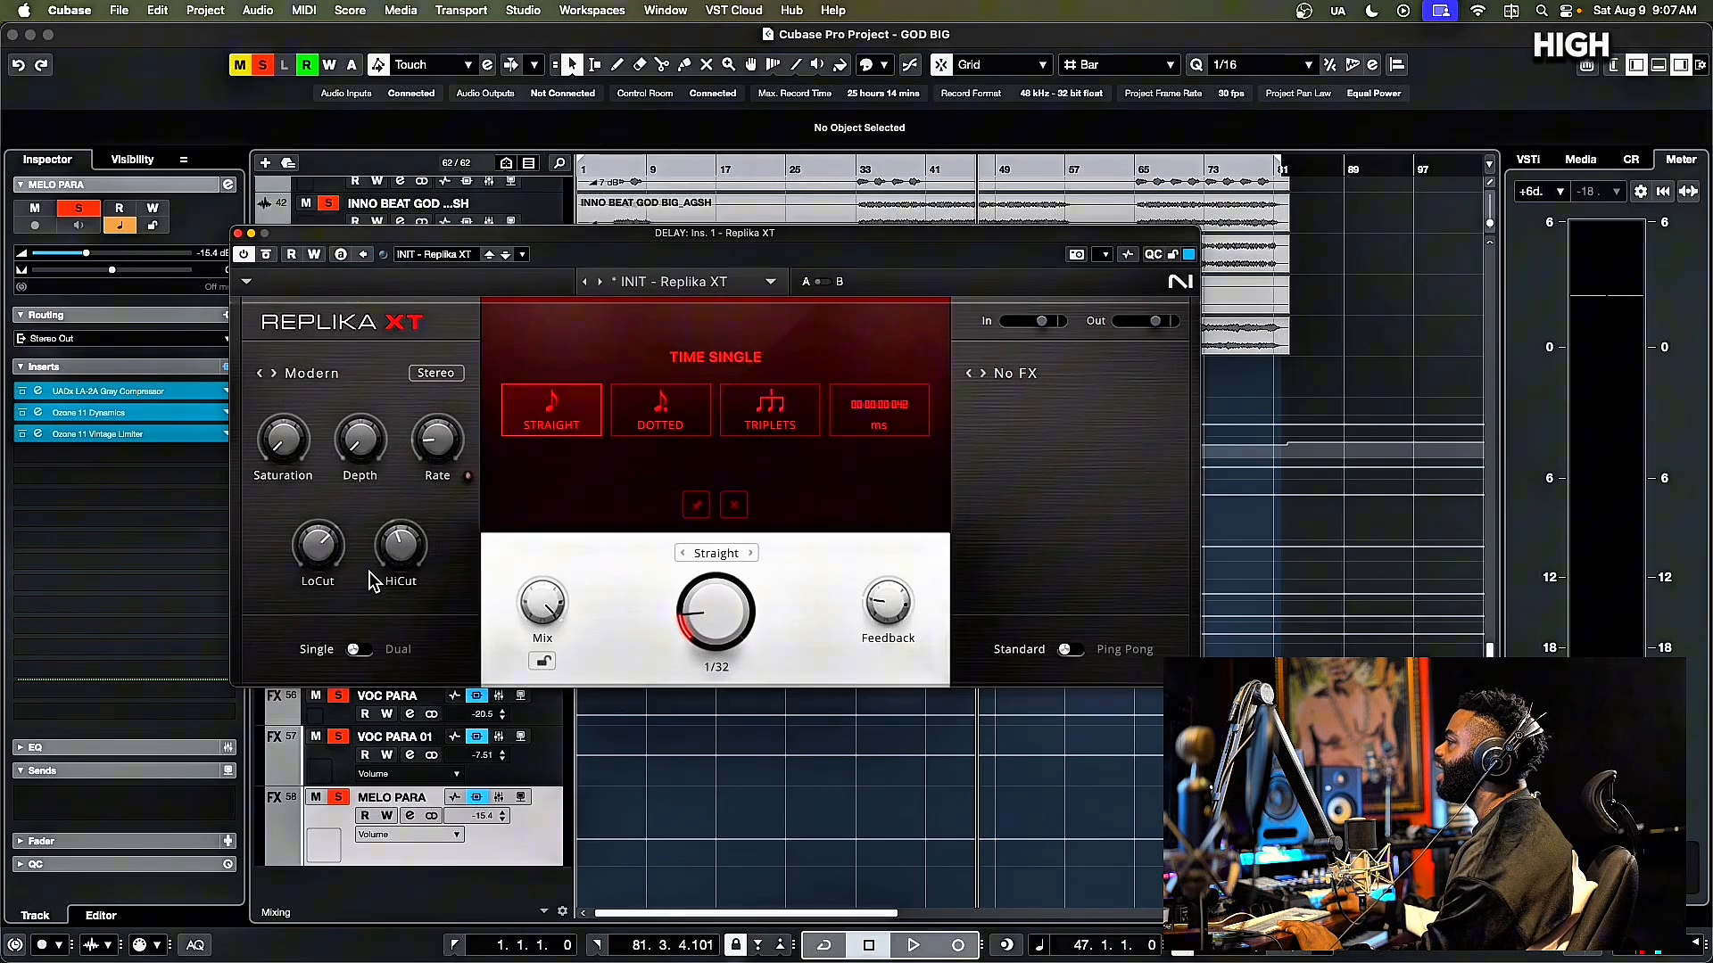
# - Set Replika XT's HiCut to about 10298 Hz and fine-tune it slightly lower
pyautogui.moveTo(399, 553)
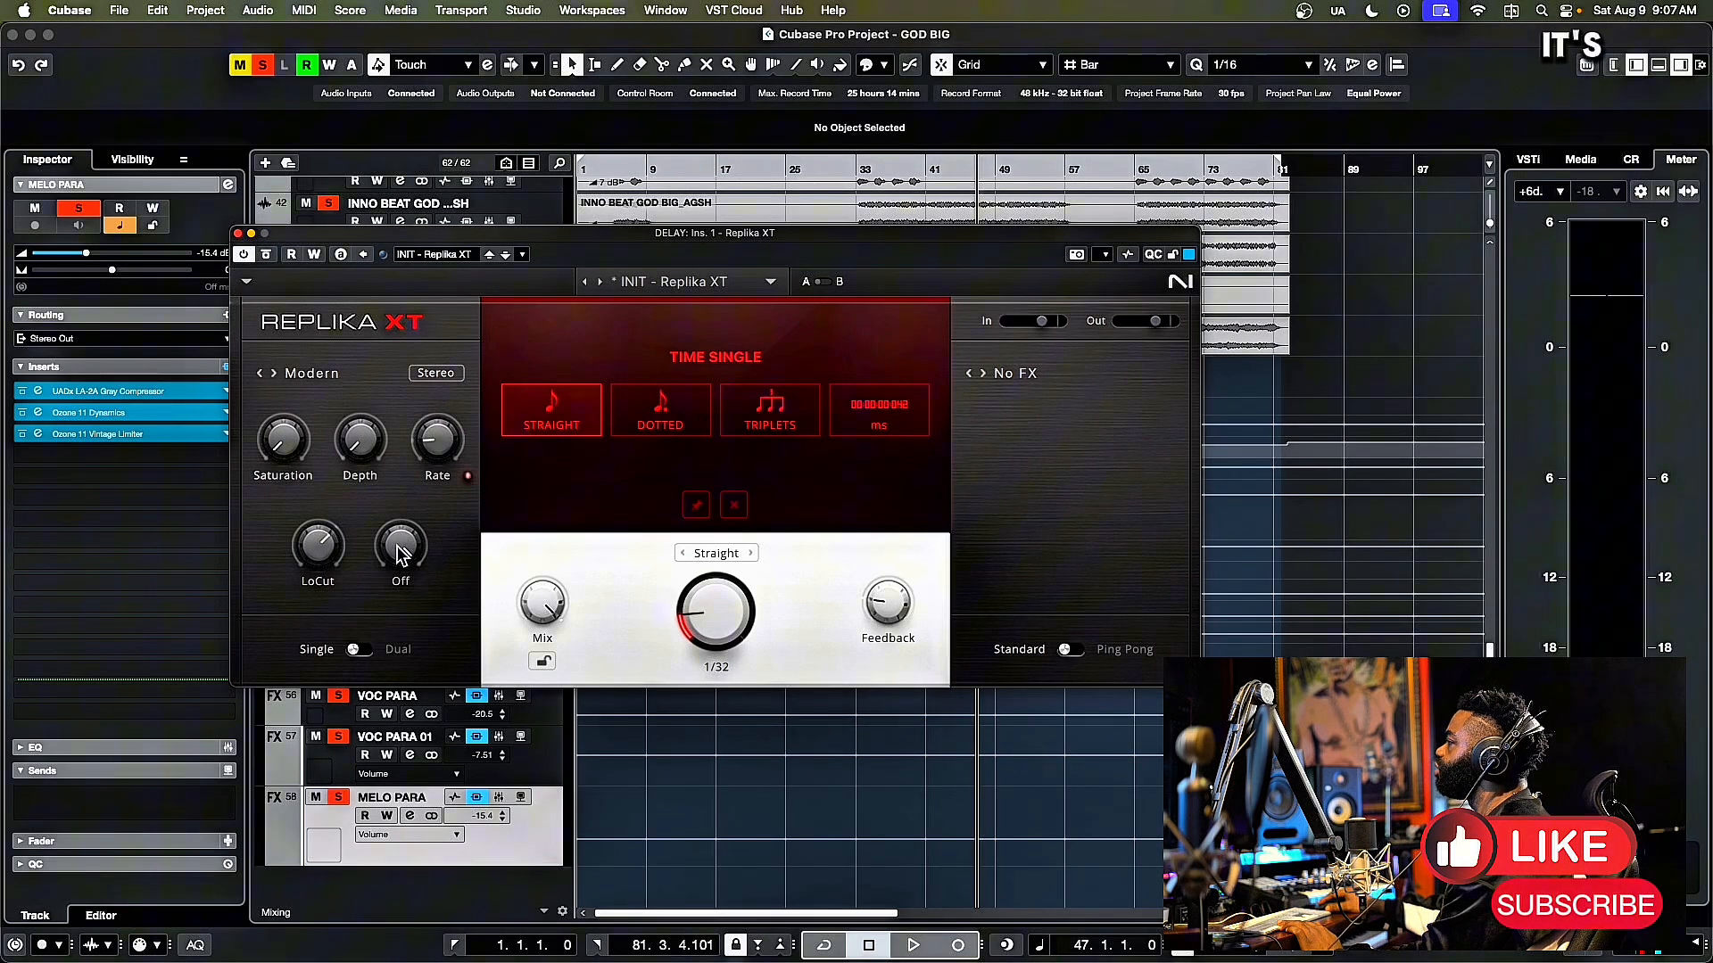
pyautogui.moveTo(398, 553); pyautogui.dragTo(404, 552)
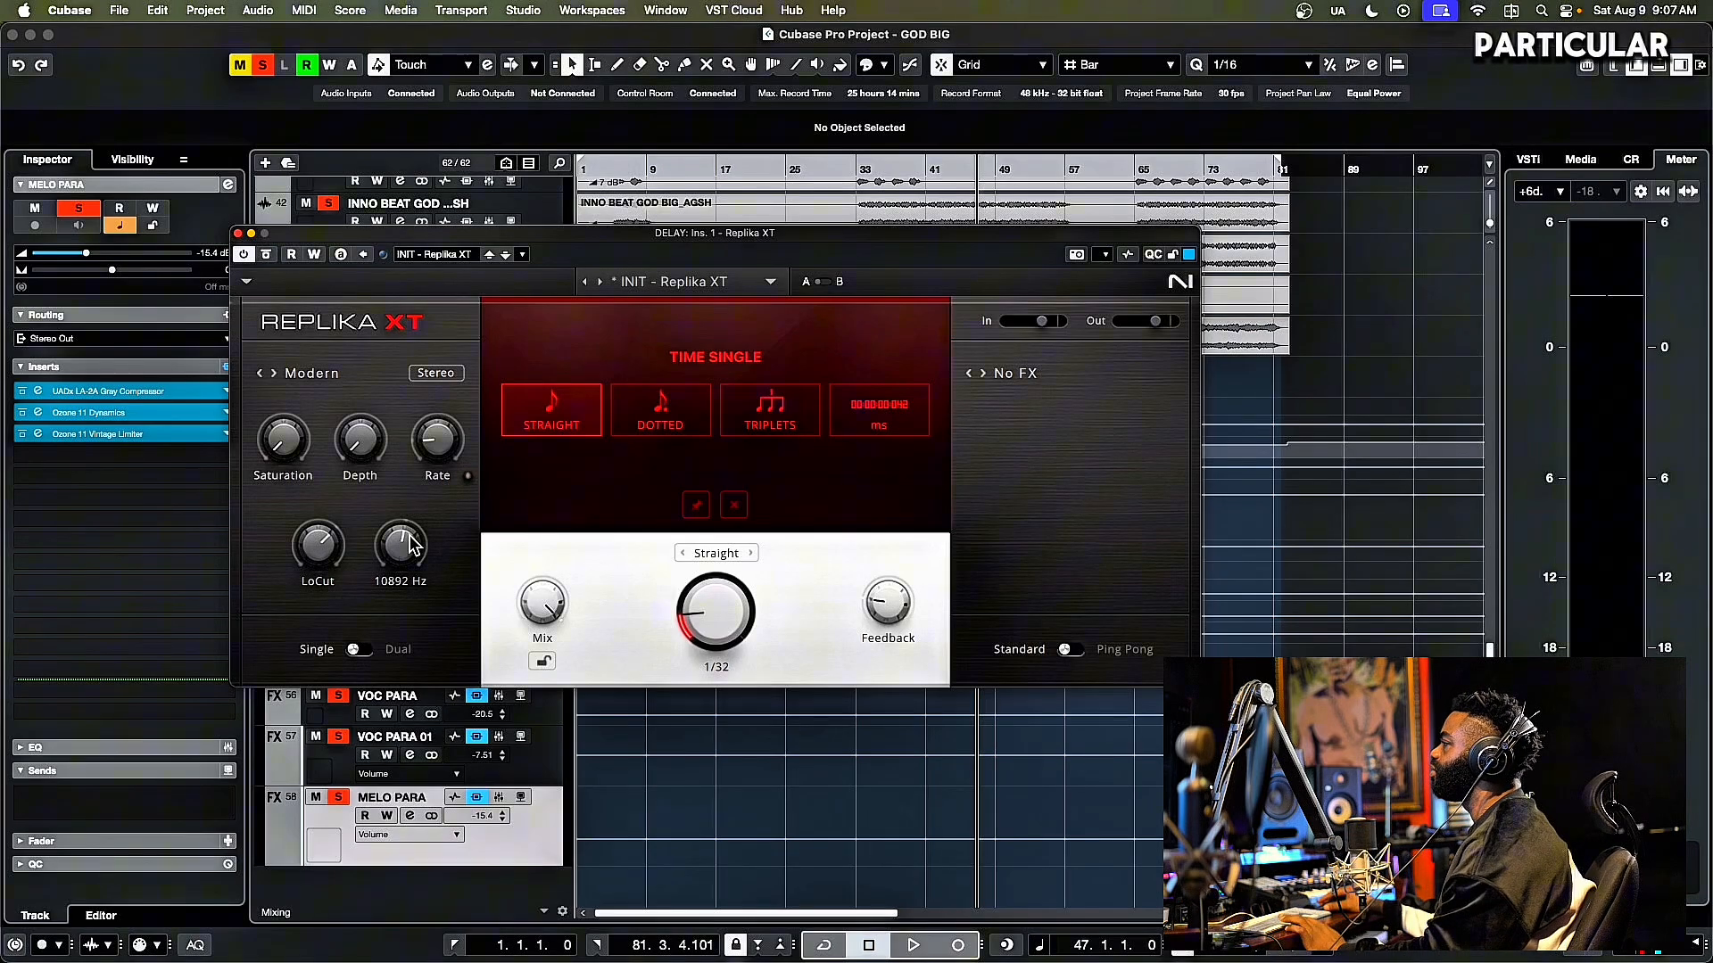
pyautogui.moveTo(401, 546); pyautogui.dragTo(399, 546)
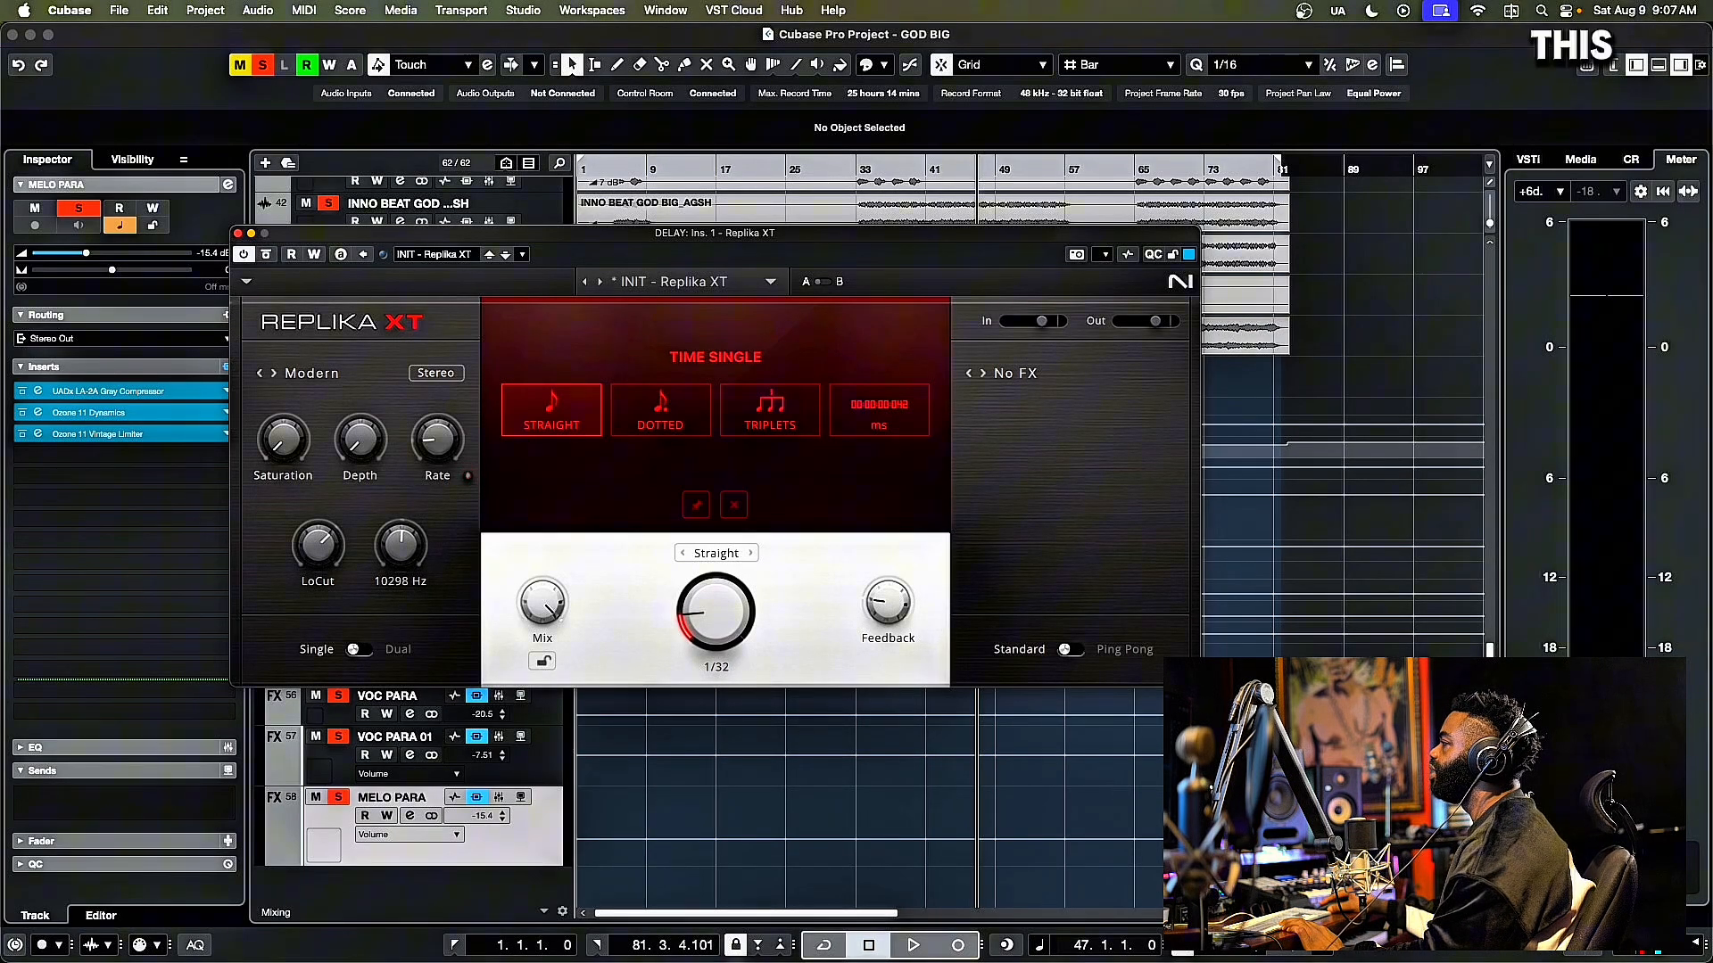
pyautogui.moveTo(401, 546); pyautogui.dragTo(401, 551)
pyautogui.moveTo(323, 562)
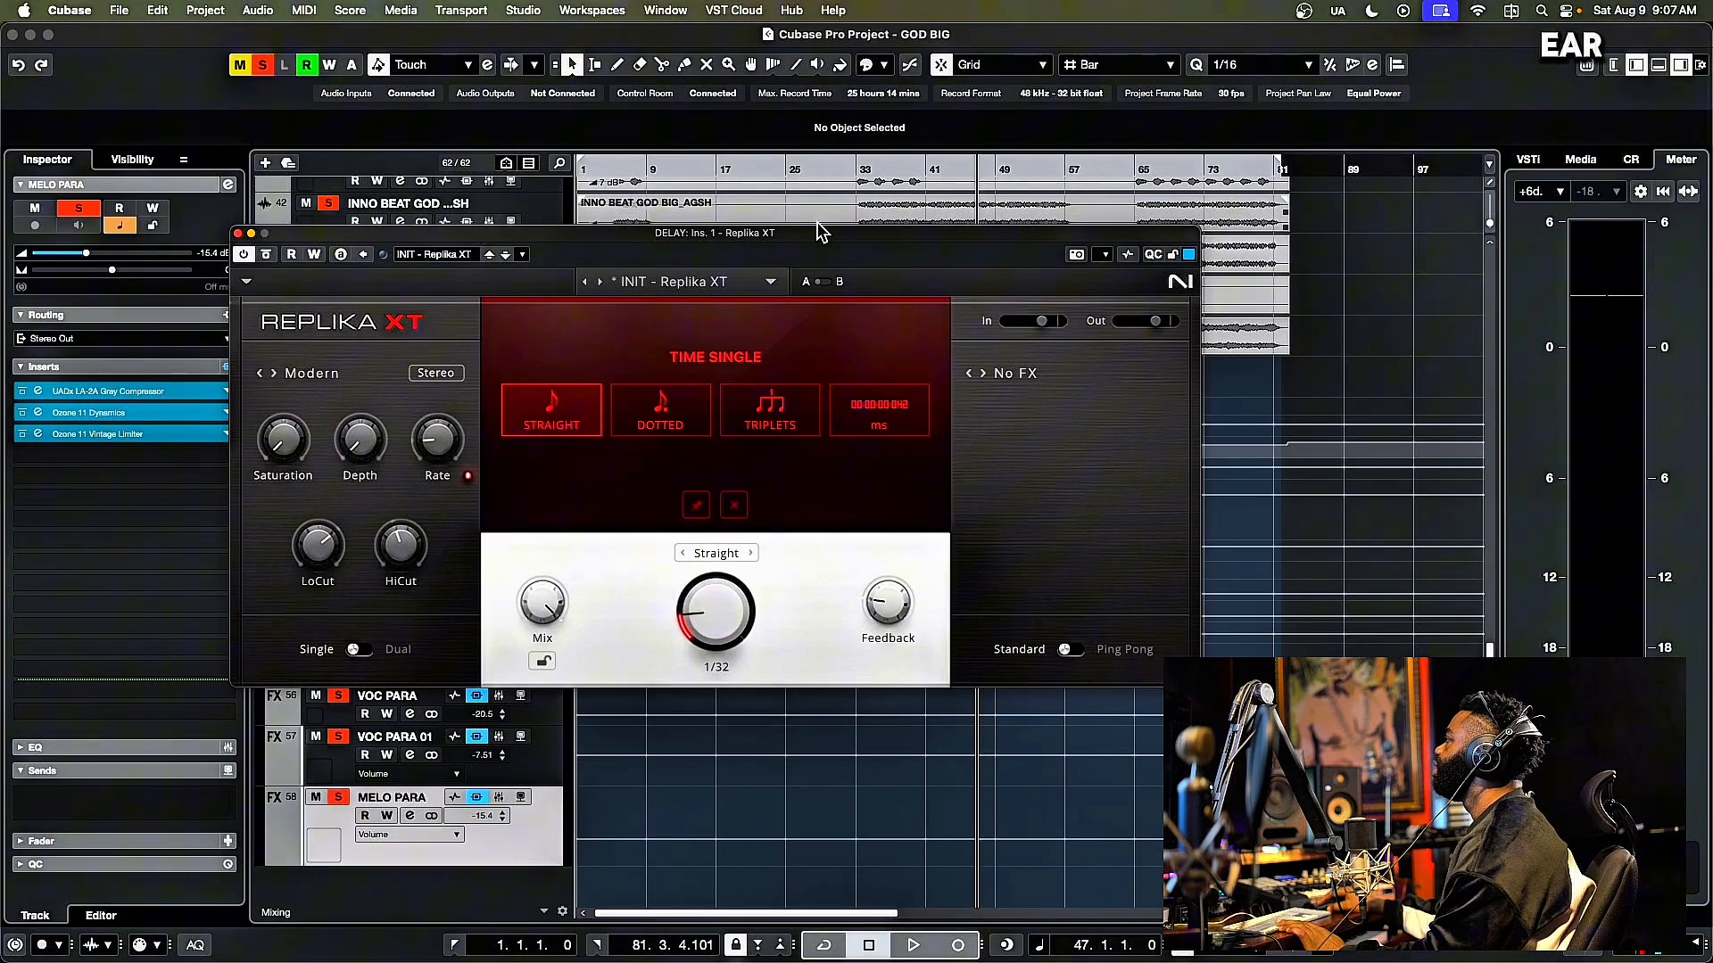
# - Leave Replika XT in Standard delay mode, briefly play the section from bar 47 and close the plug-in window
pyautogui.moveTo(808, 236); pyautogui.dragTo(799, 201)
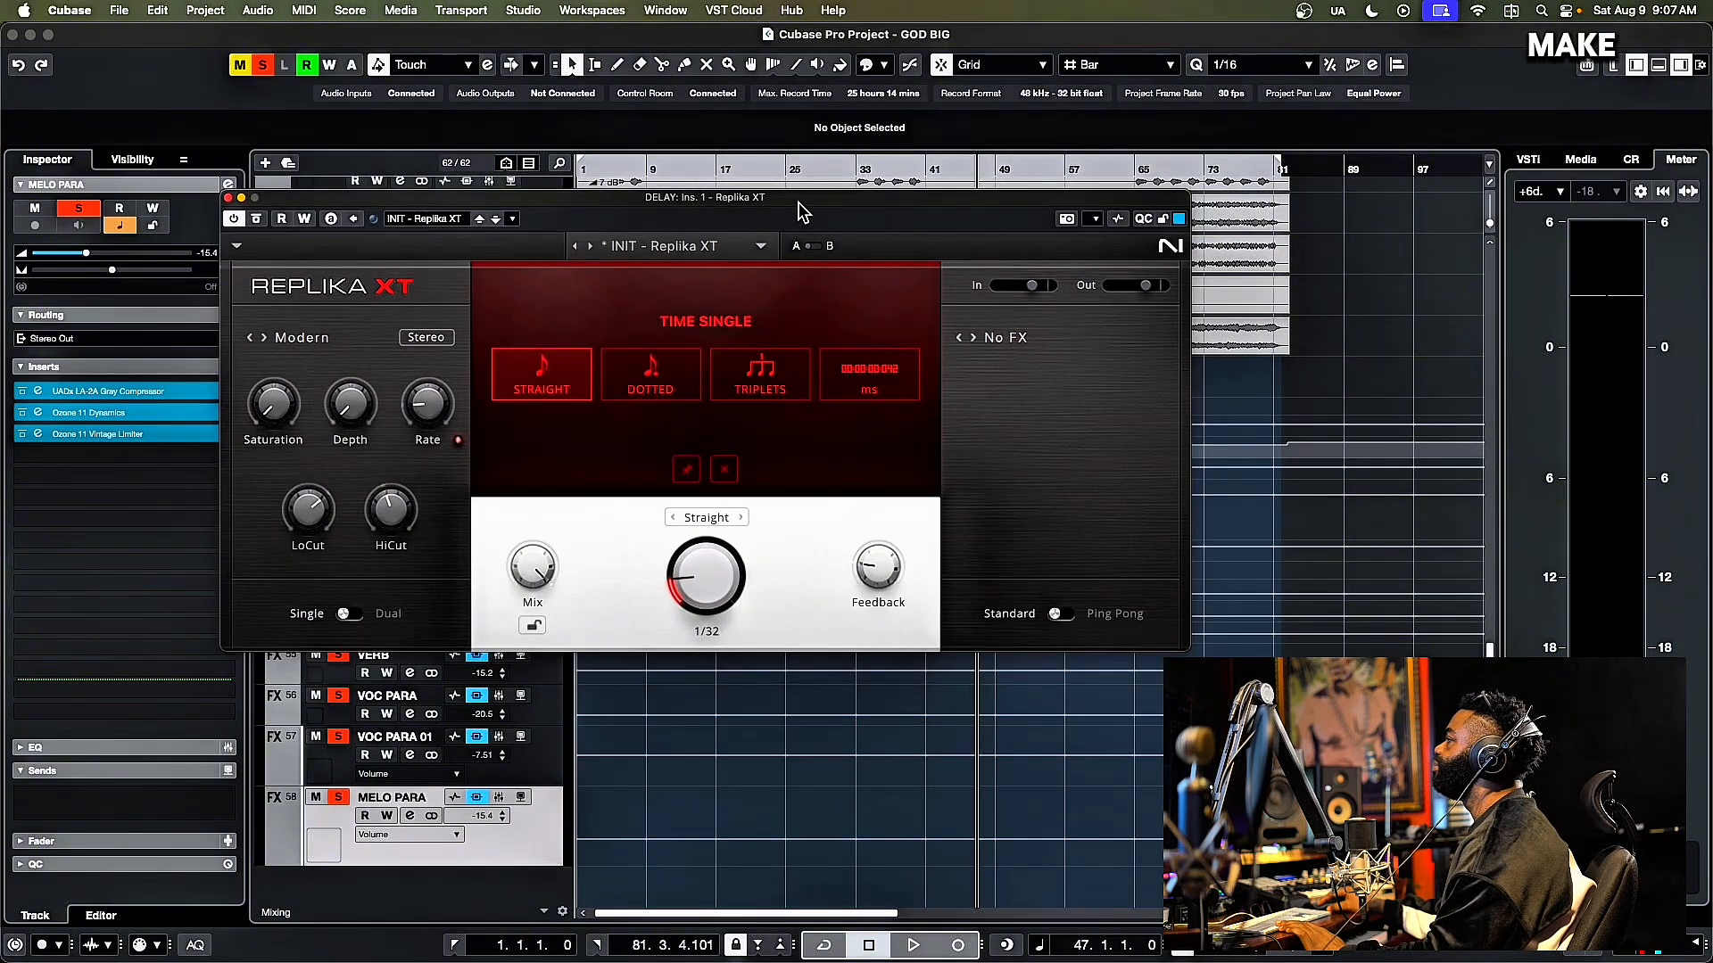
pyautogui.click(1054, 617)
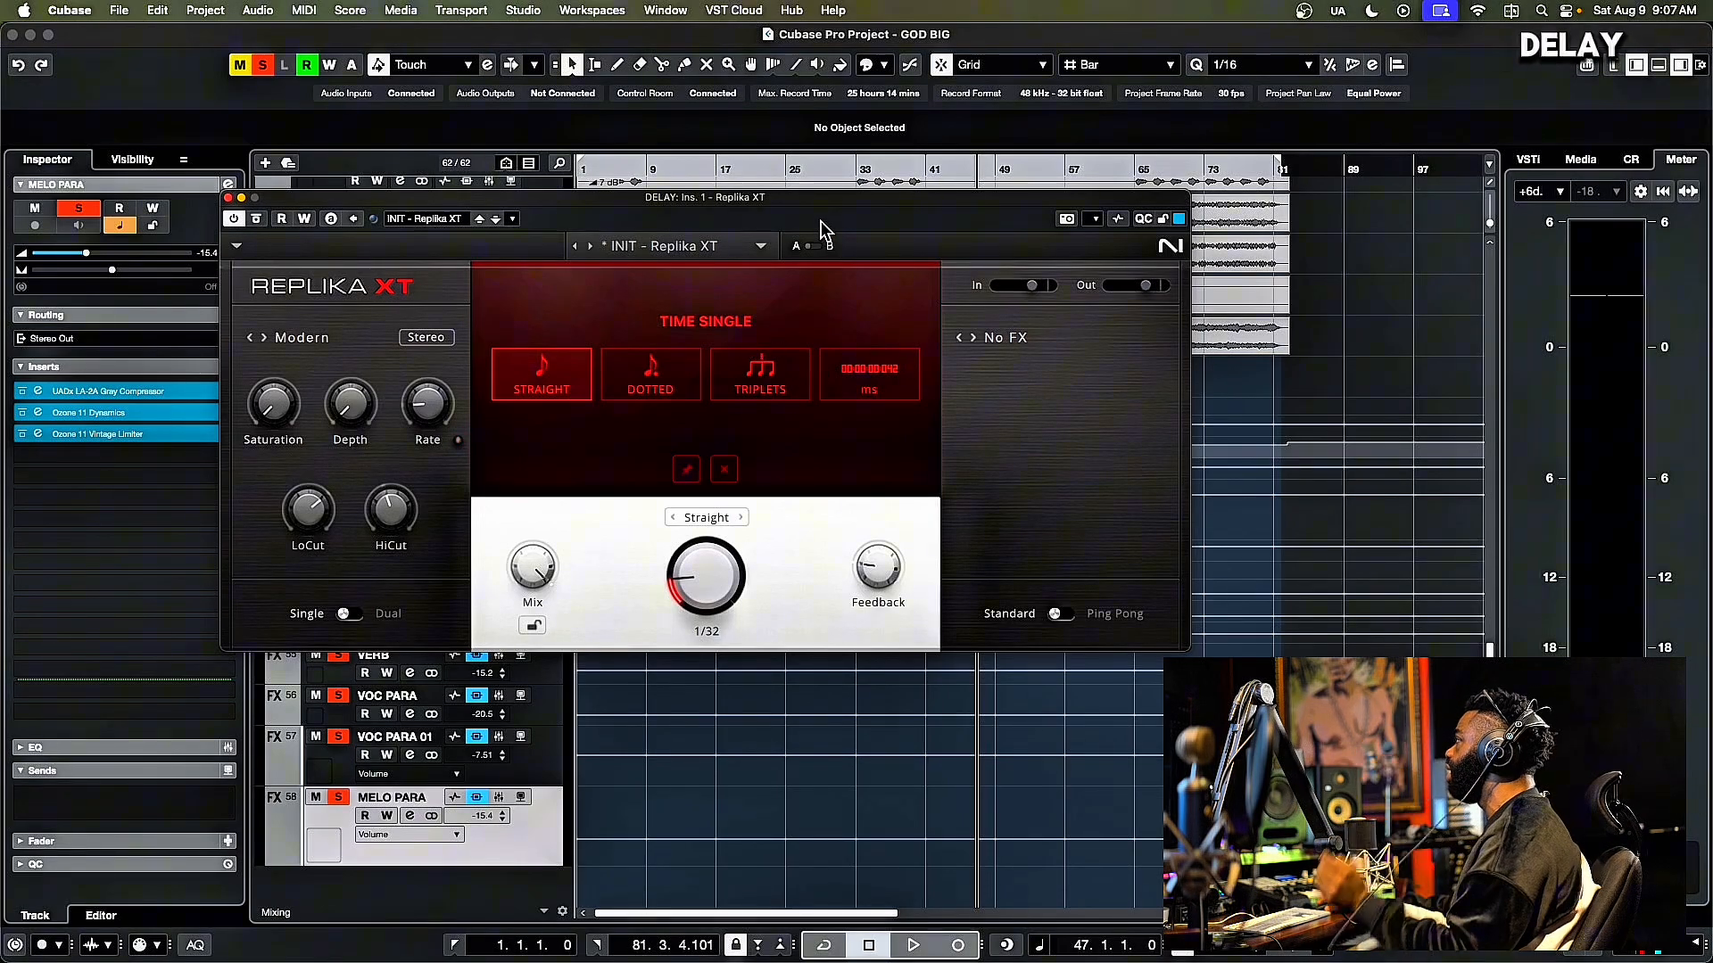
pyautogui.moveTo(817, 202); pyautogui.dragTo(796, 207)
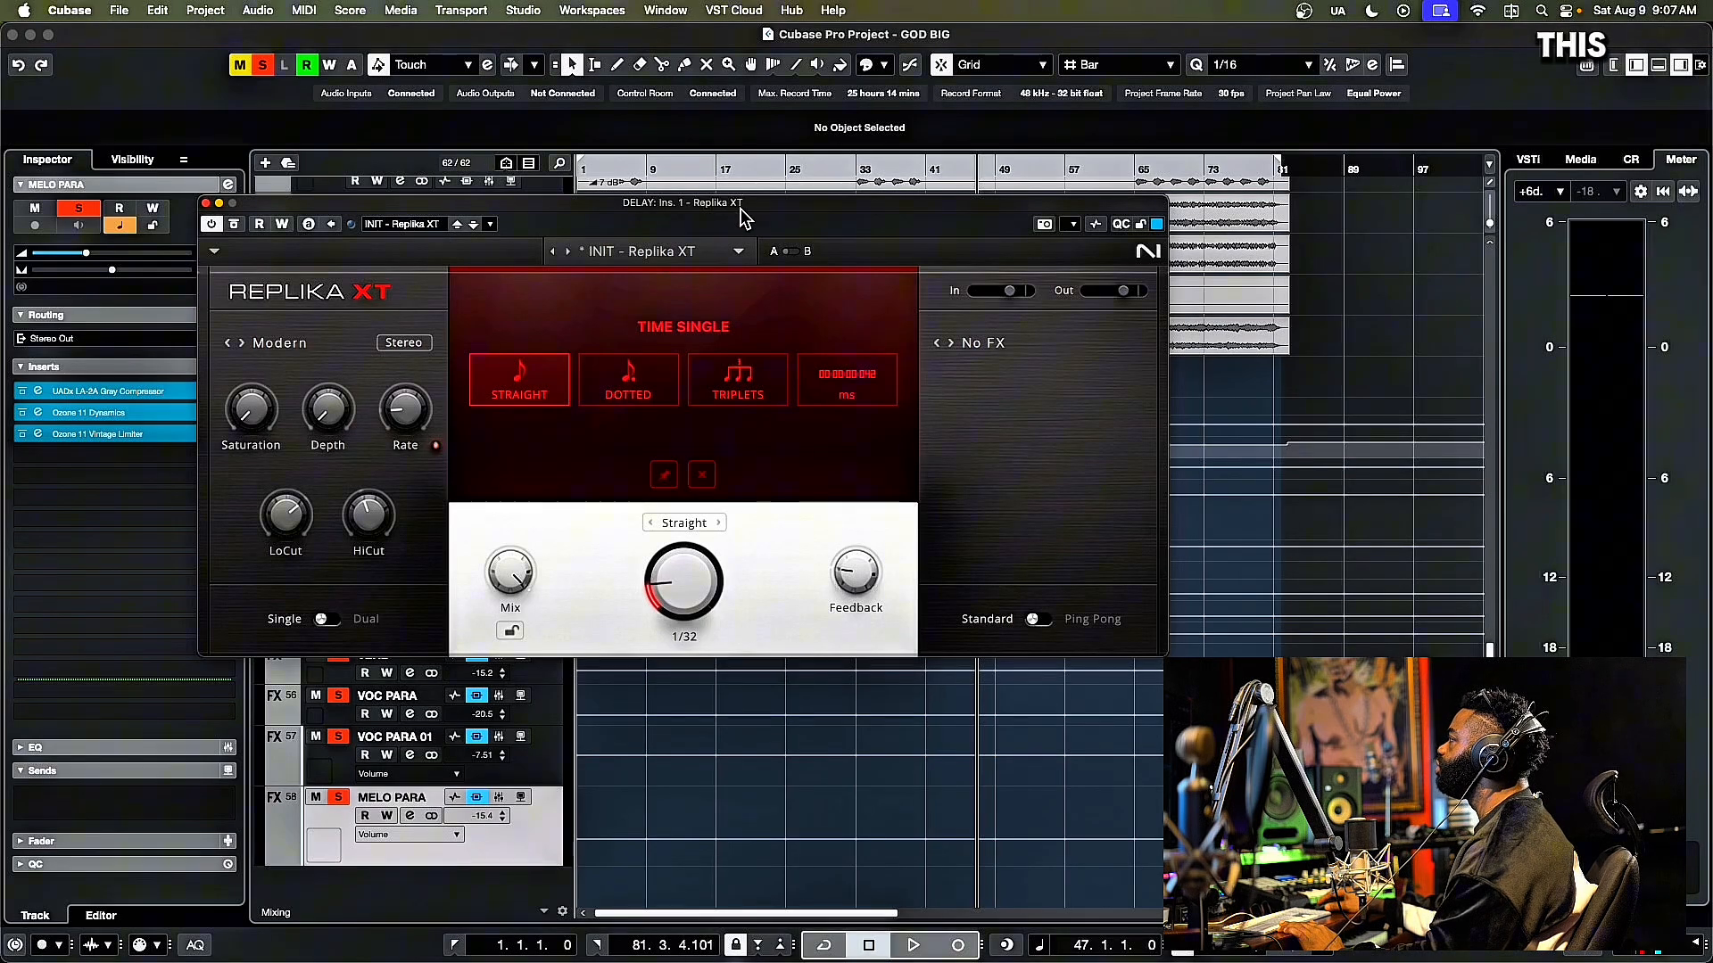
pyautogui.moveTo(740, 210); pyautogui.dragTo(741, 218)
pyautogui.press('space')
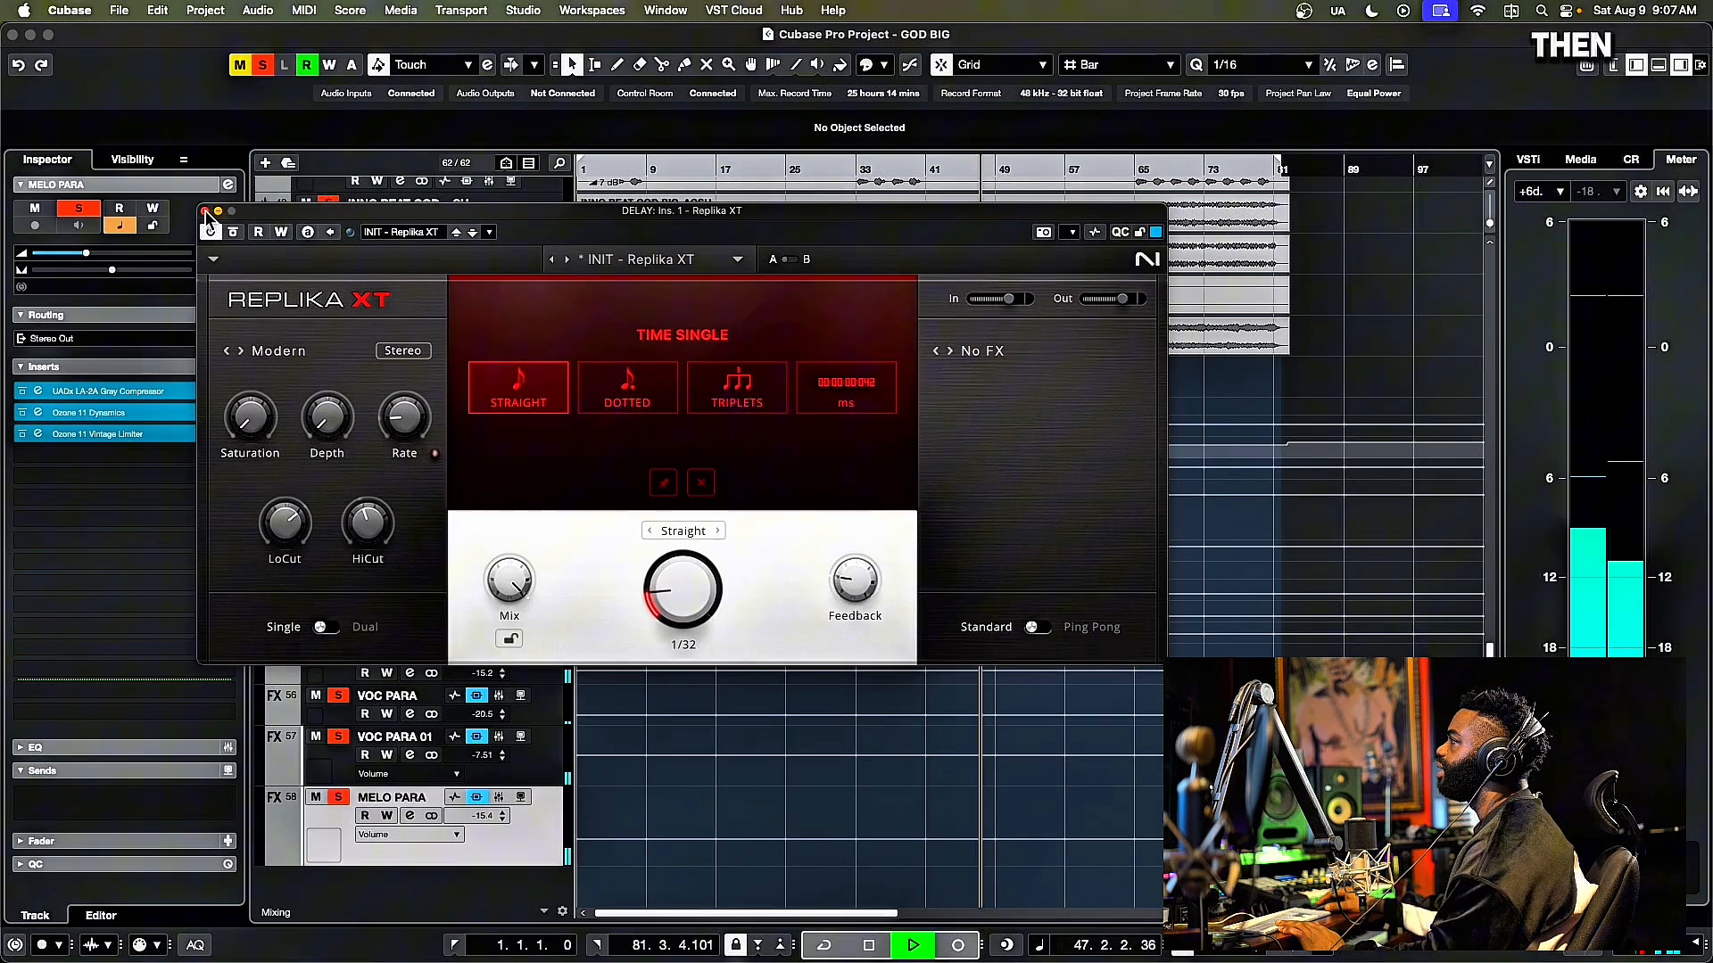
pyautogui.click(205, 214)
pyautogui.press('space')
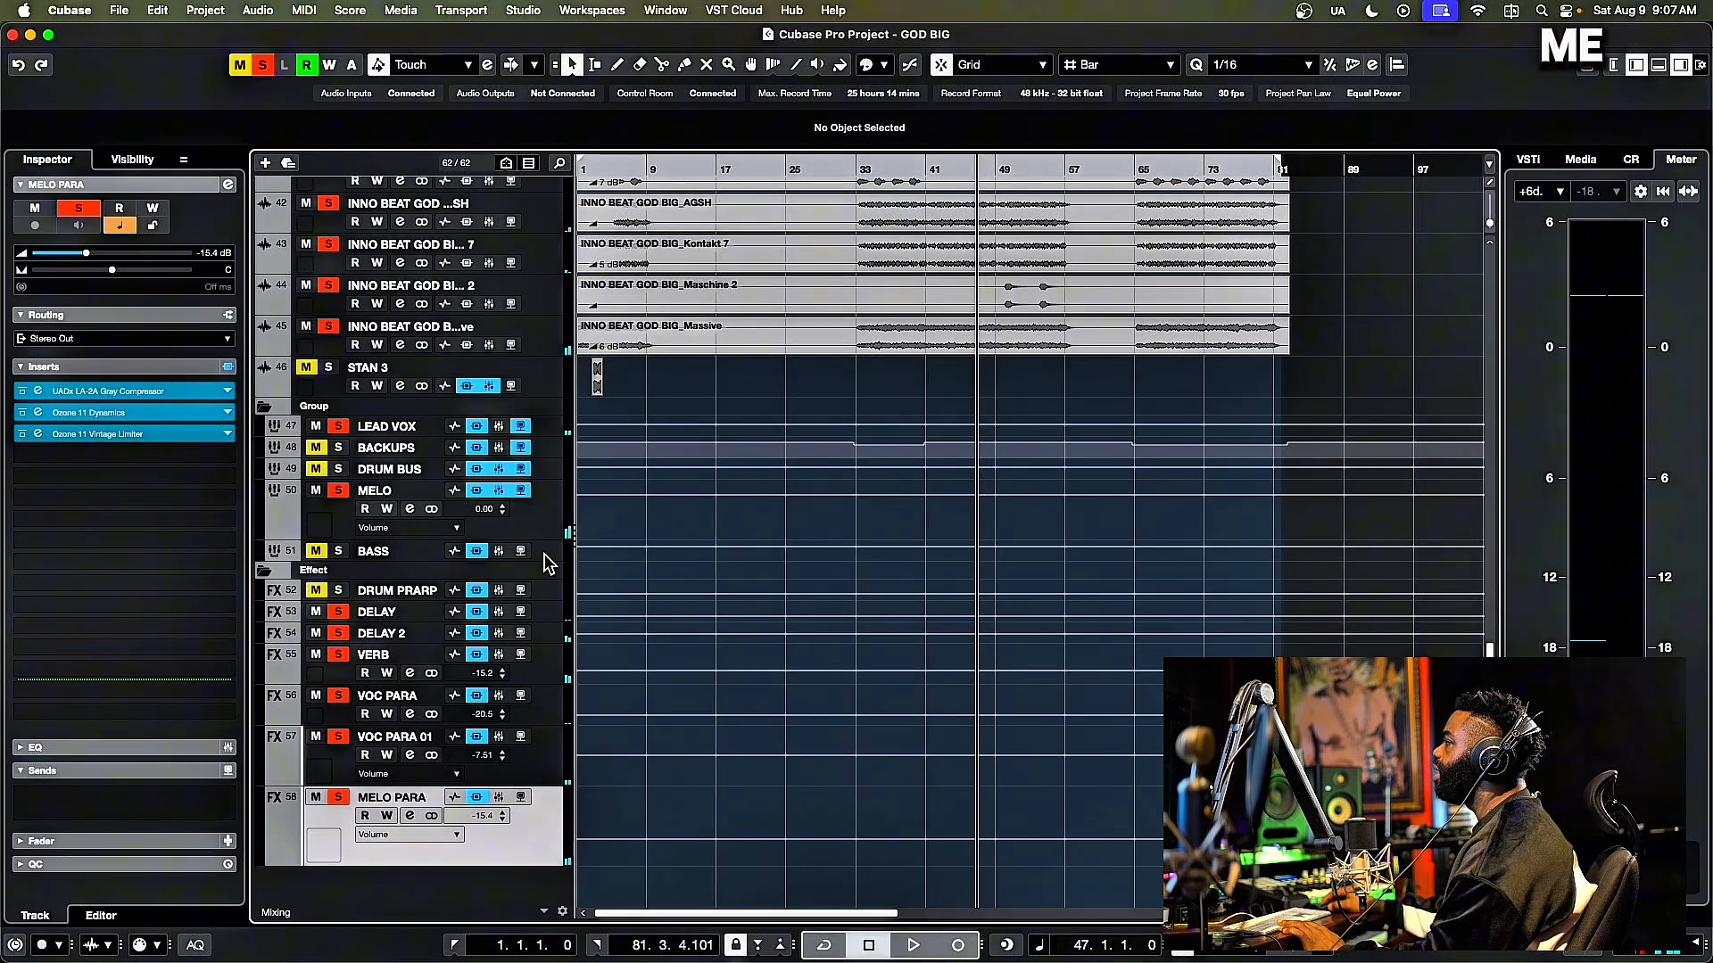
# - Select the DELAY effect track, unmute MELO PARA and play the section from bar 47
pyautogui.click(558, 613)
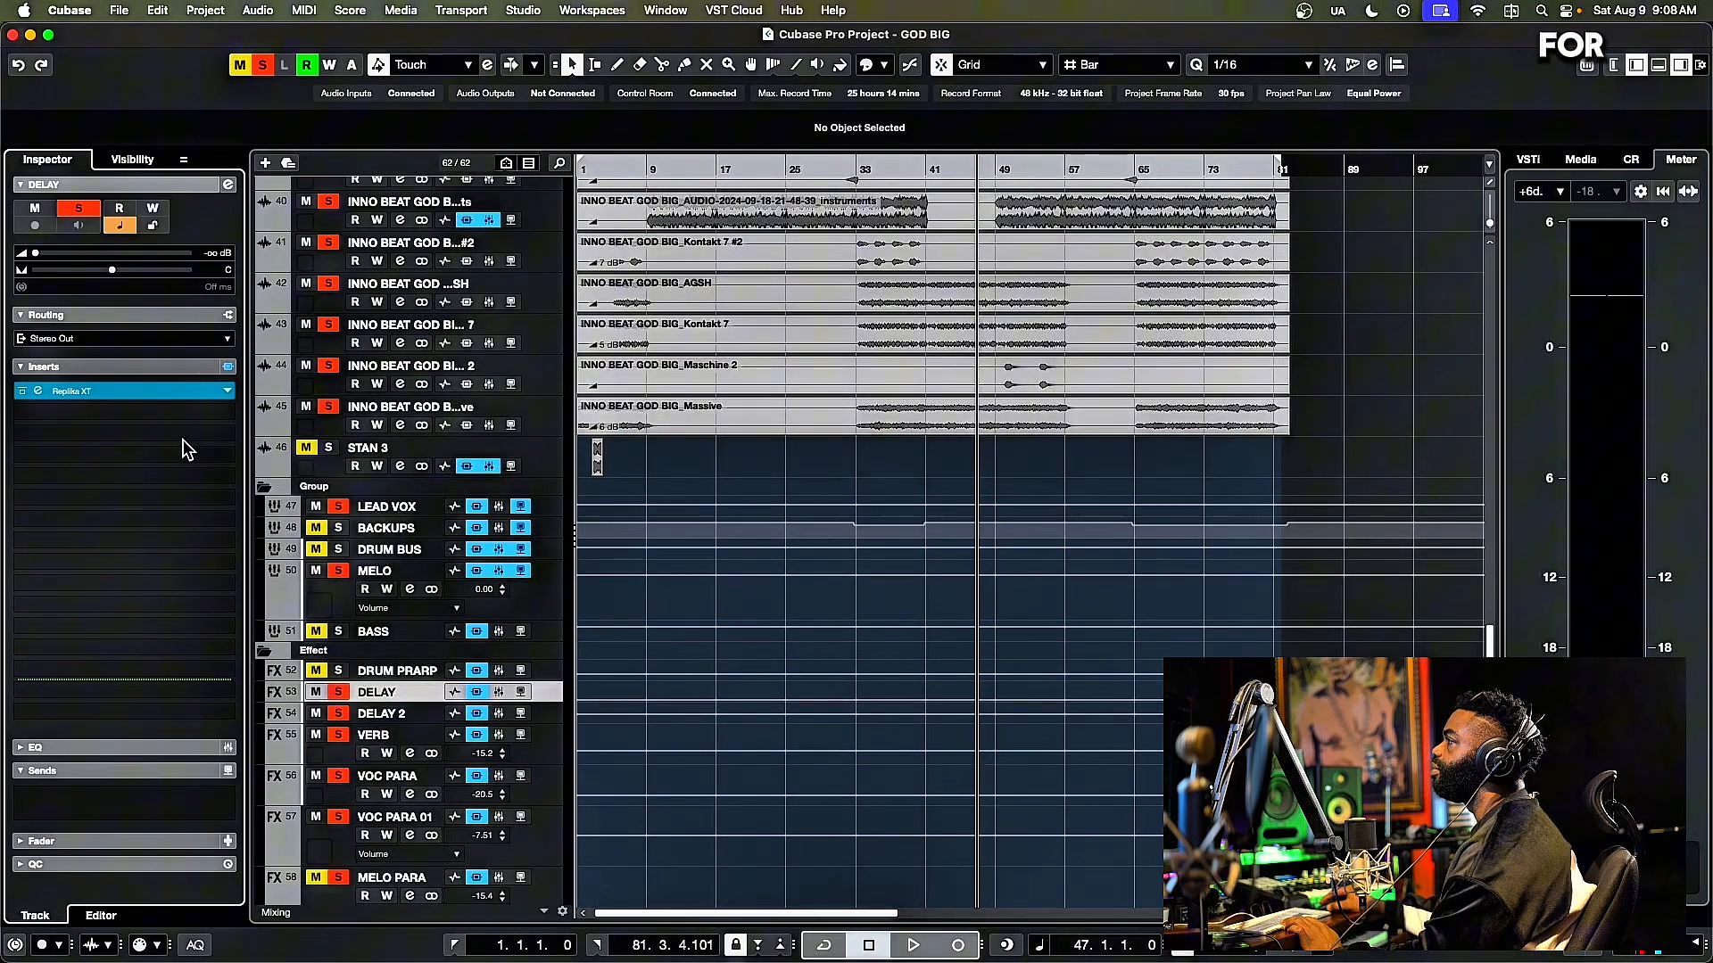
pyautogui.click(316, 877)
pyautogui.press('space')
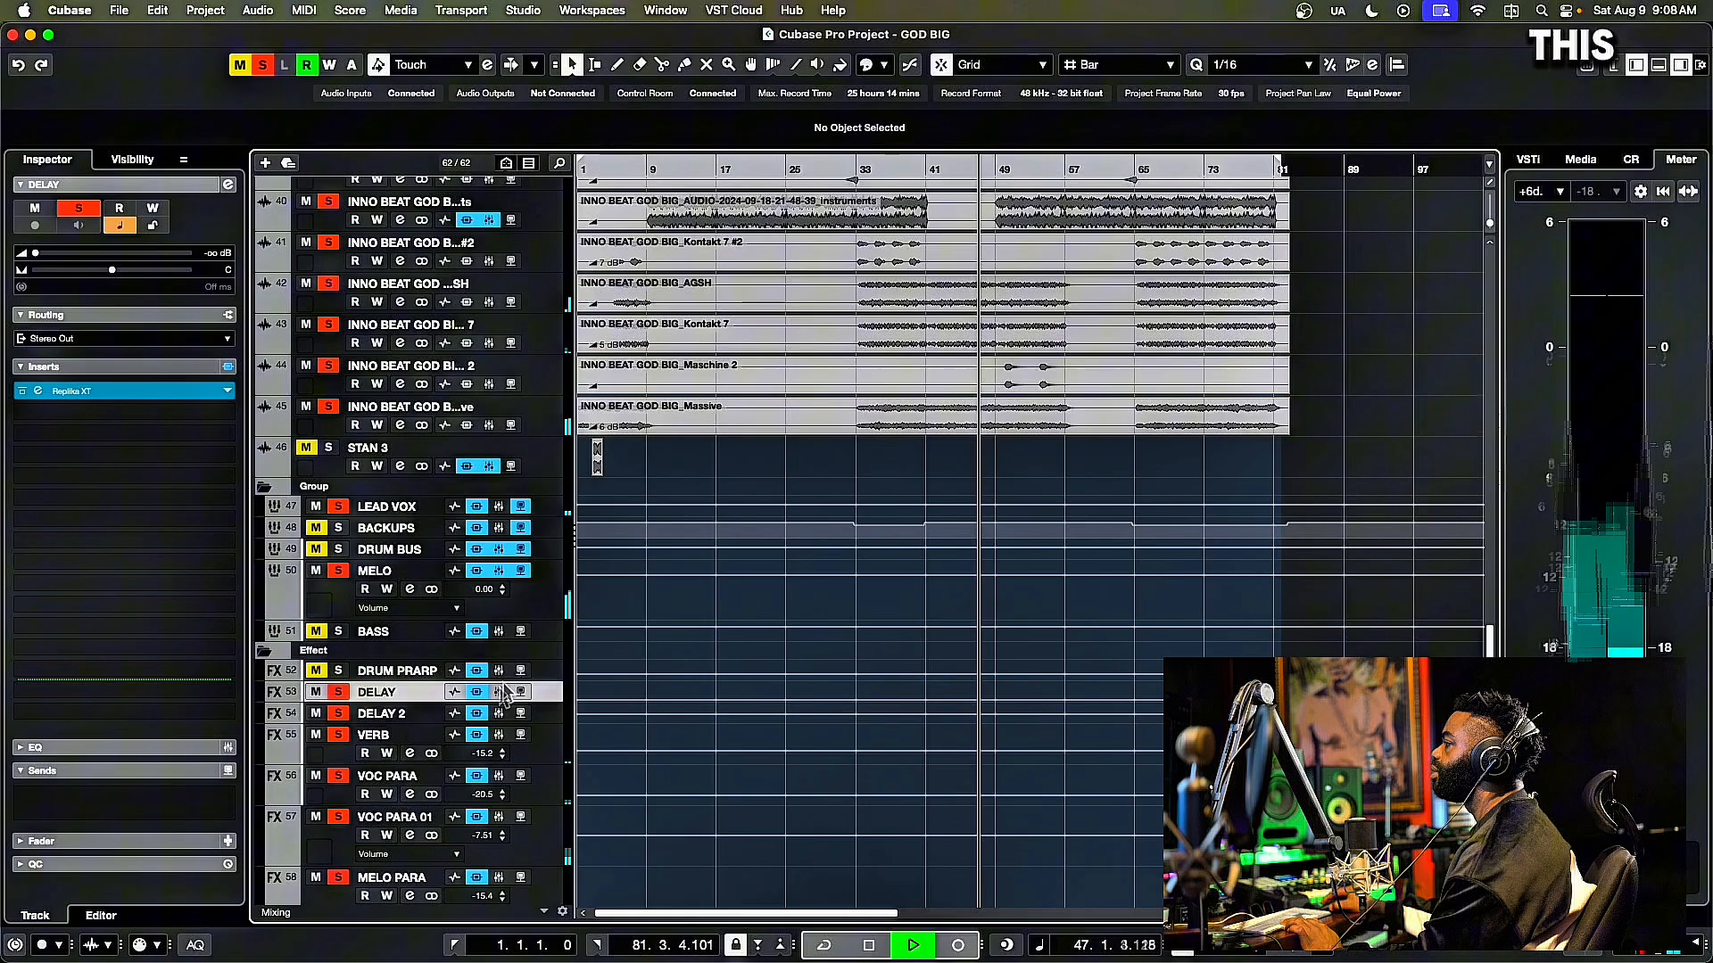
pyautogui.scroll(-2, 601, 749)
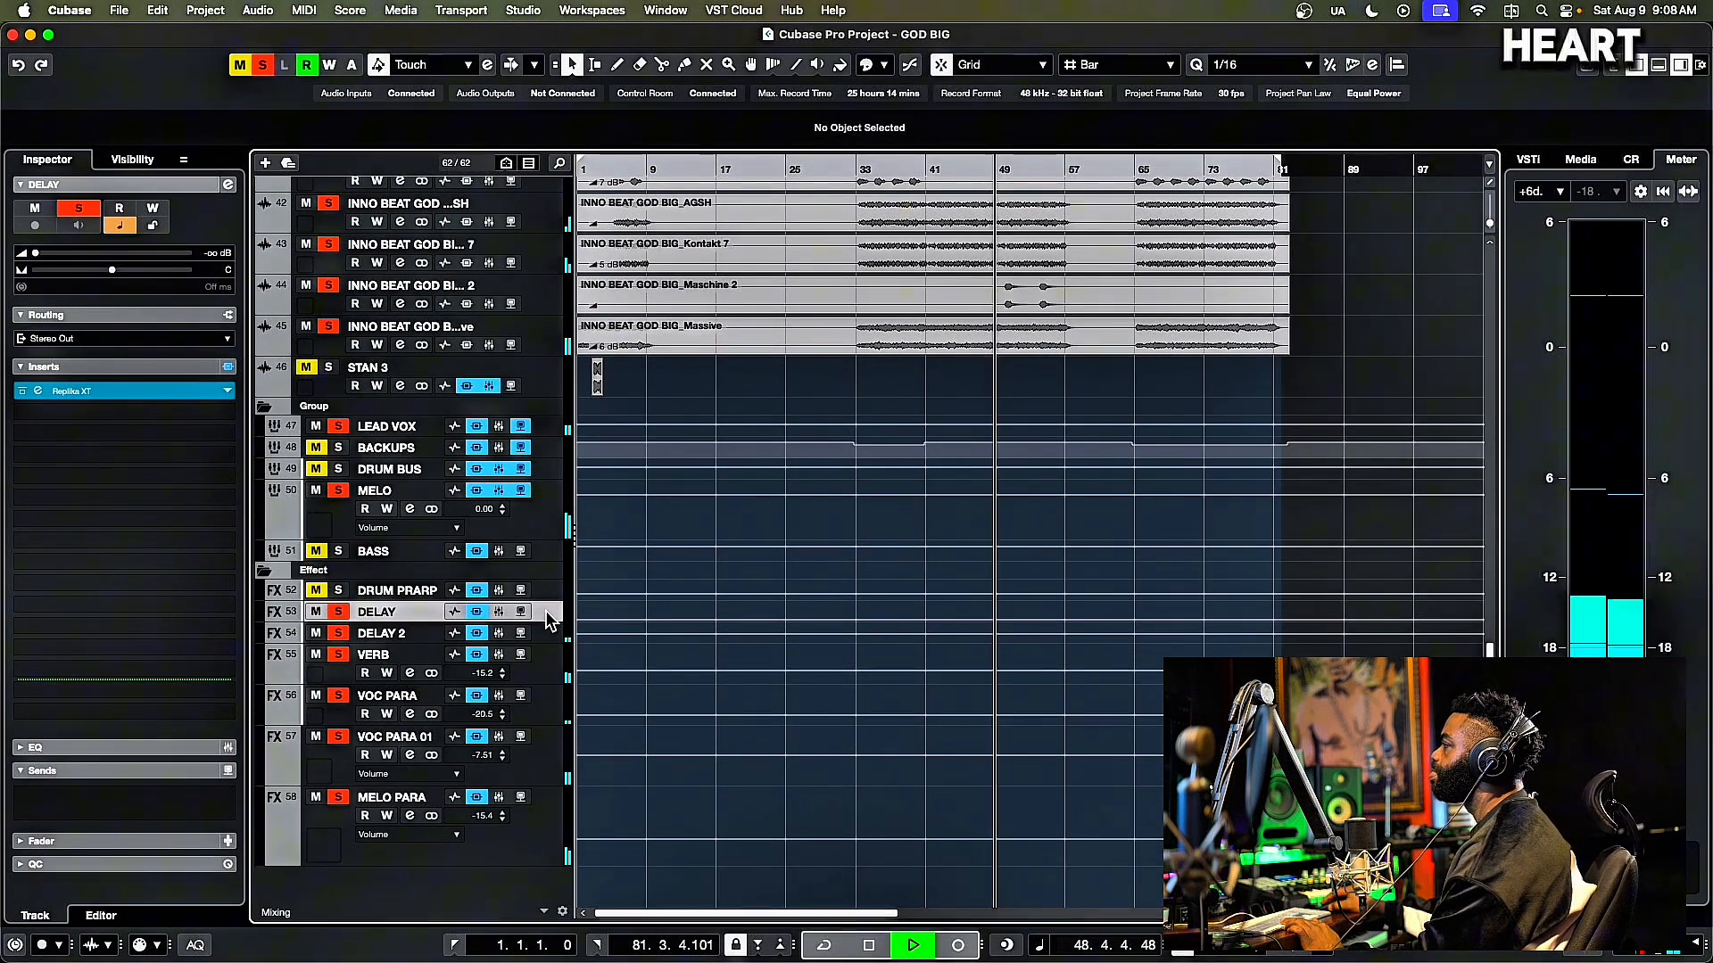
# - Raise the DELAY effect track's volume to about -11.7 dB, then settle it at about -20 dB while auditioning from bar 47
pyautogui.press('space')
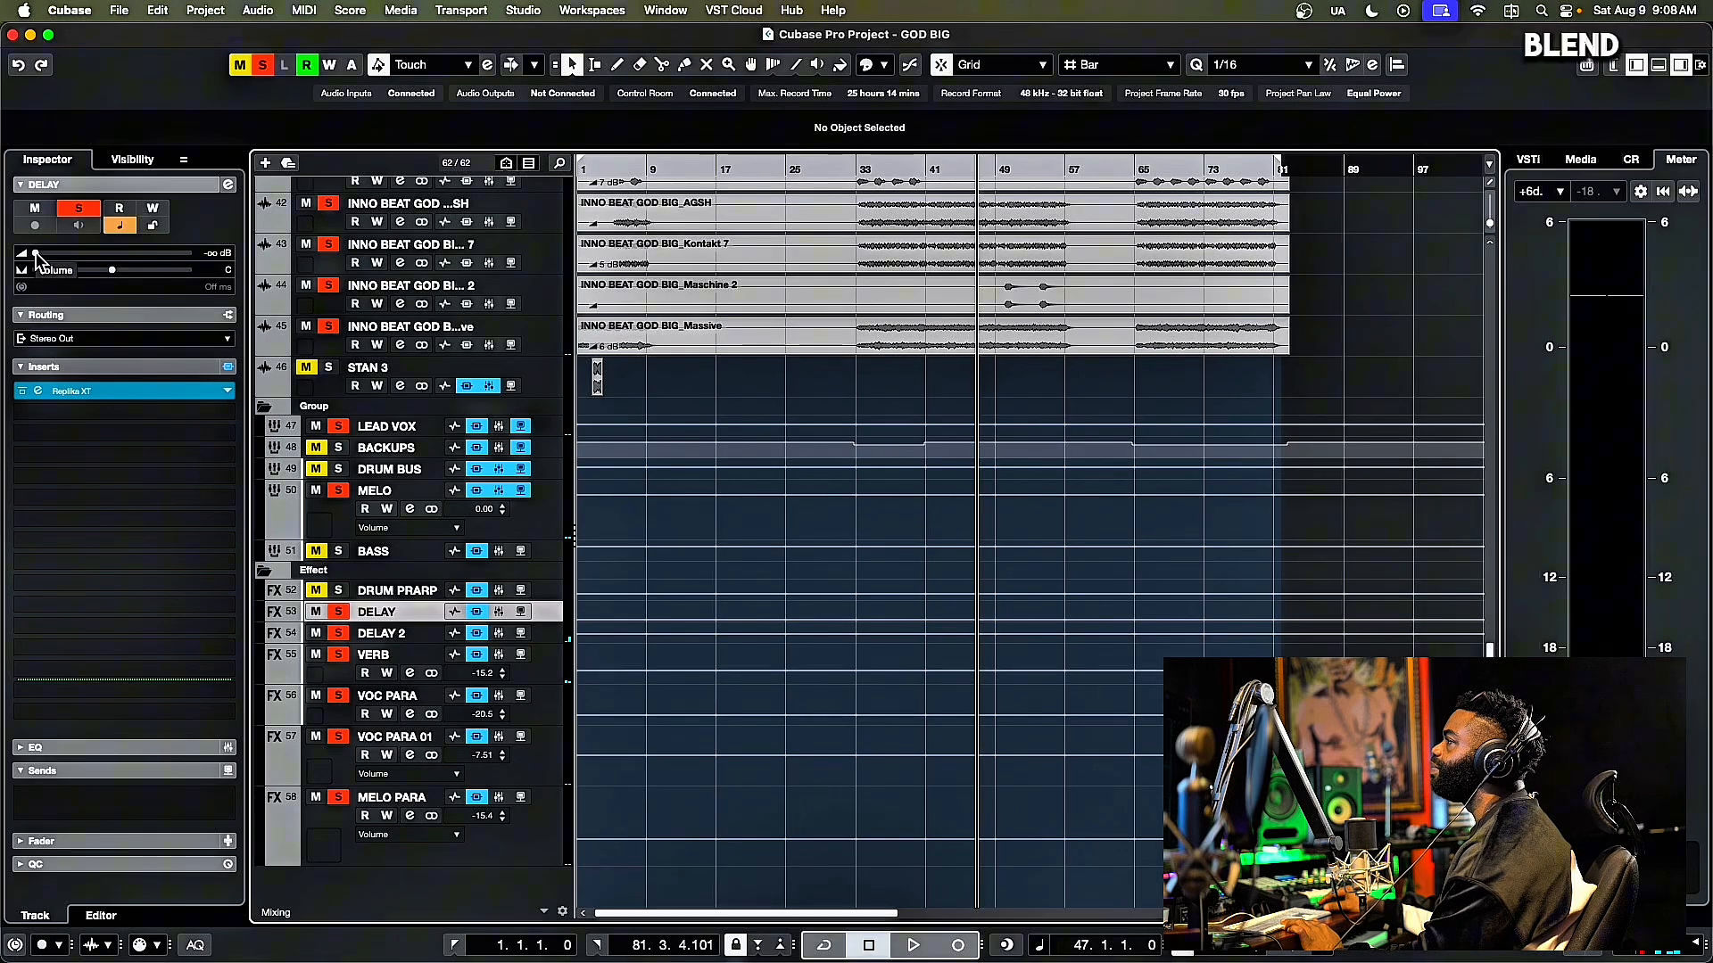
pyautogui.press('space')
pyautogui.moveTo(35, 257); pyautogui.dragTo(103, 270)
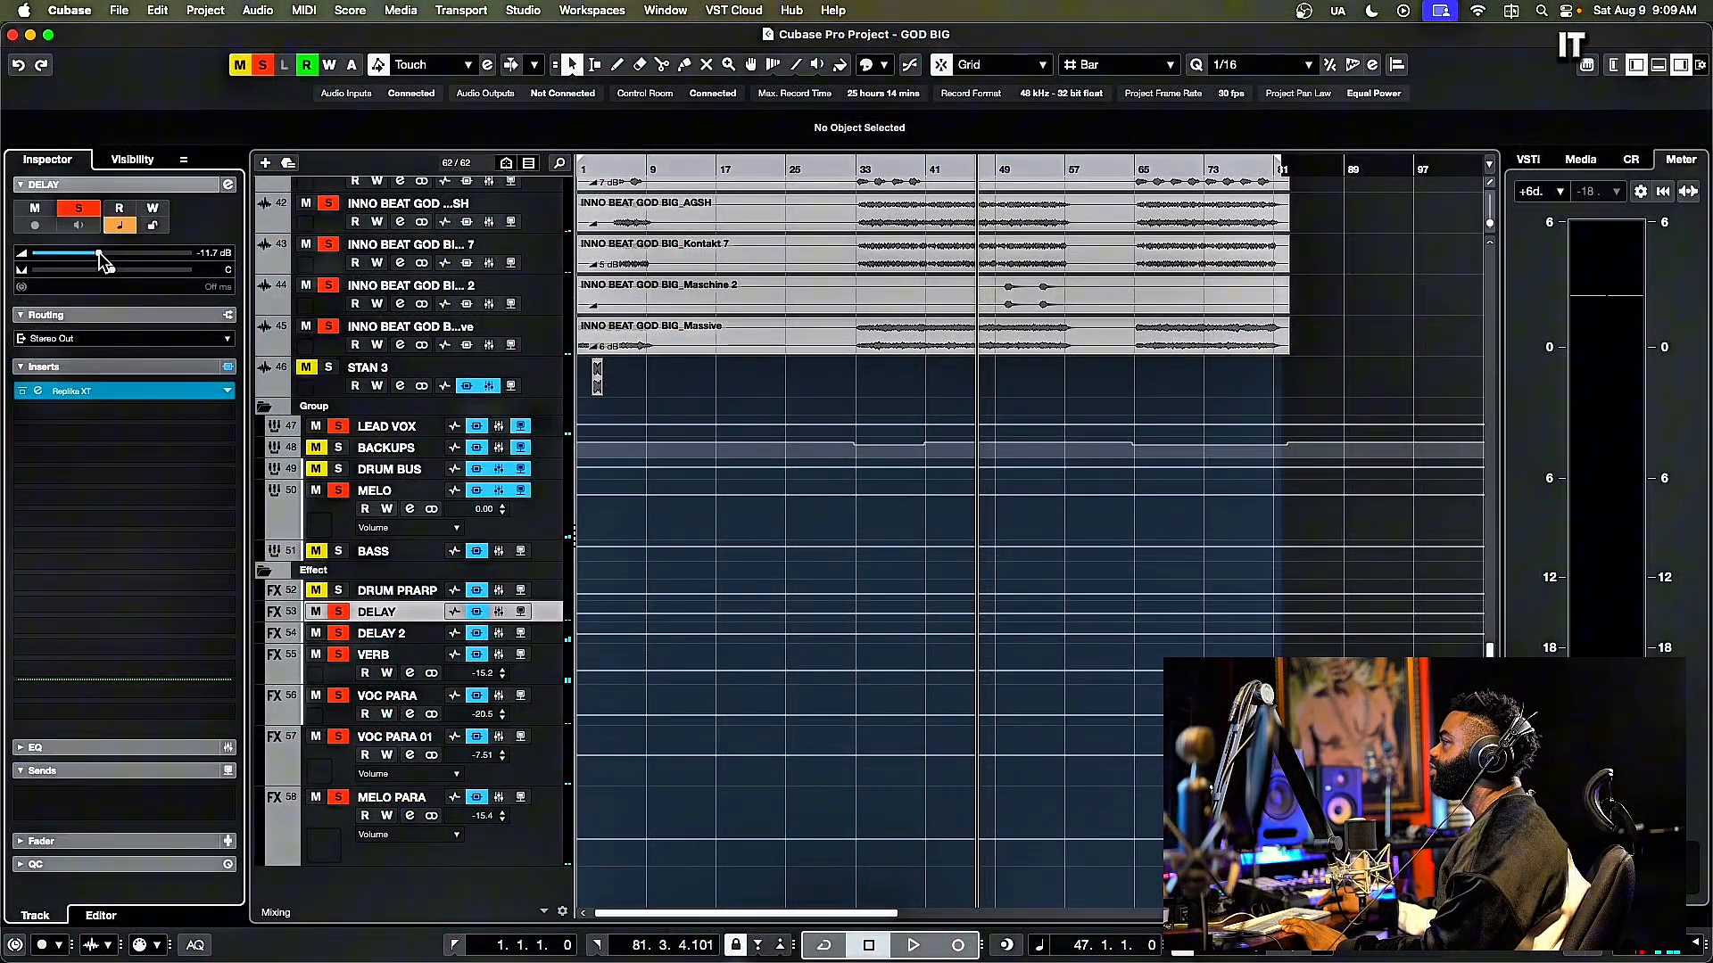
pyautogui.press('space')
pyautogui.moveTo(101, 259); pyautogui.dragTo(77, 261)
pyautogui.press('space')
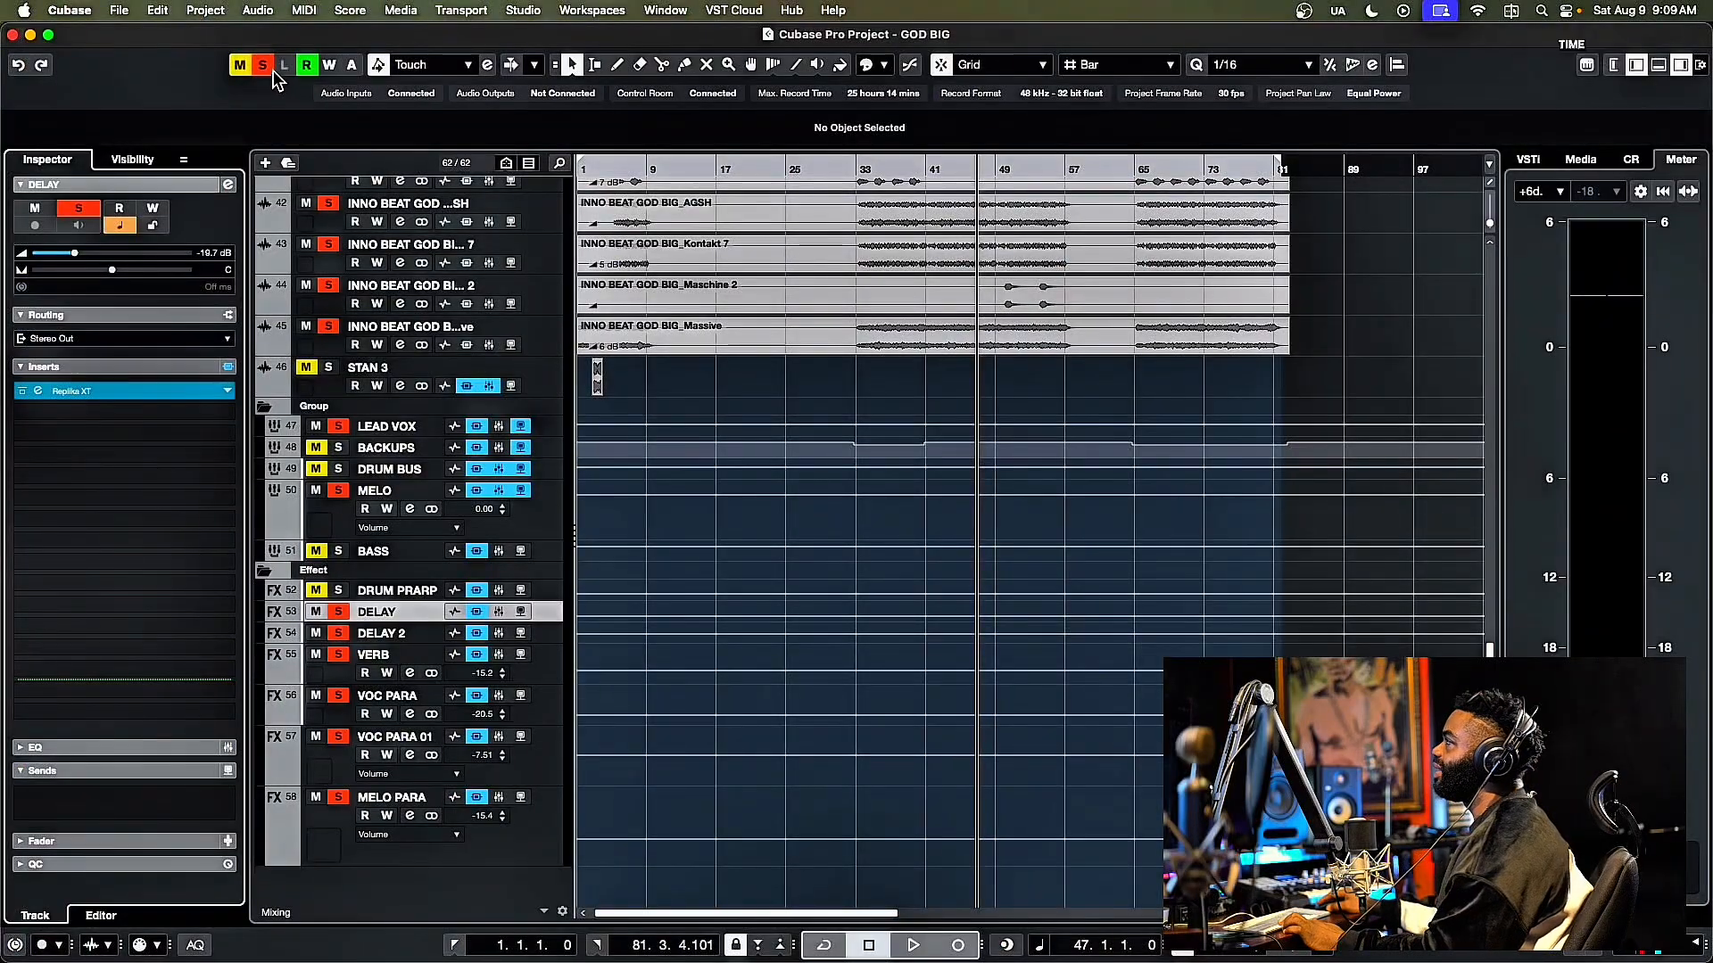
# - Clear all solos, play the full mix from bar 47 and lower MELO PARA's volume to -20.3 dB
pyautogui.click(263, 65)
pyautogui.press('space')
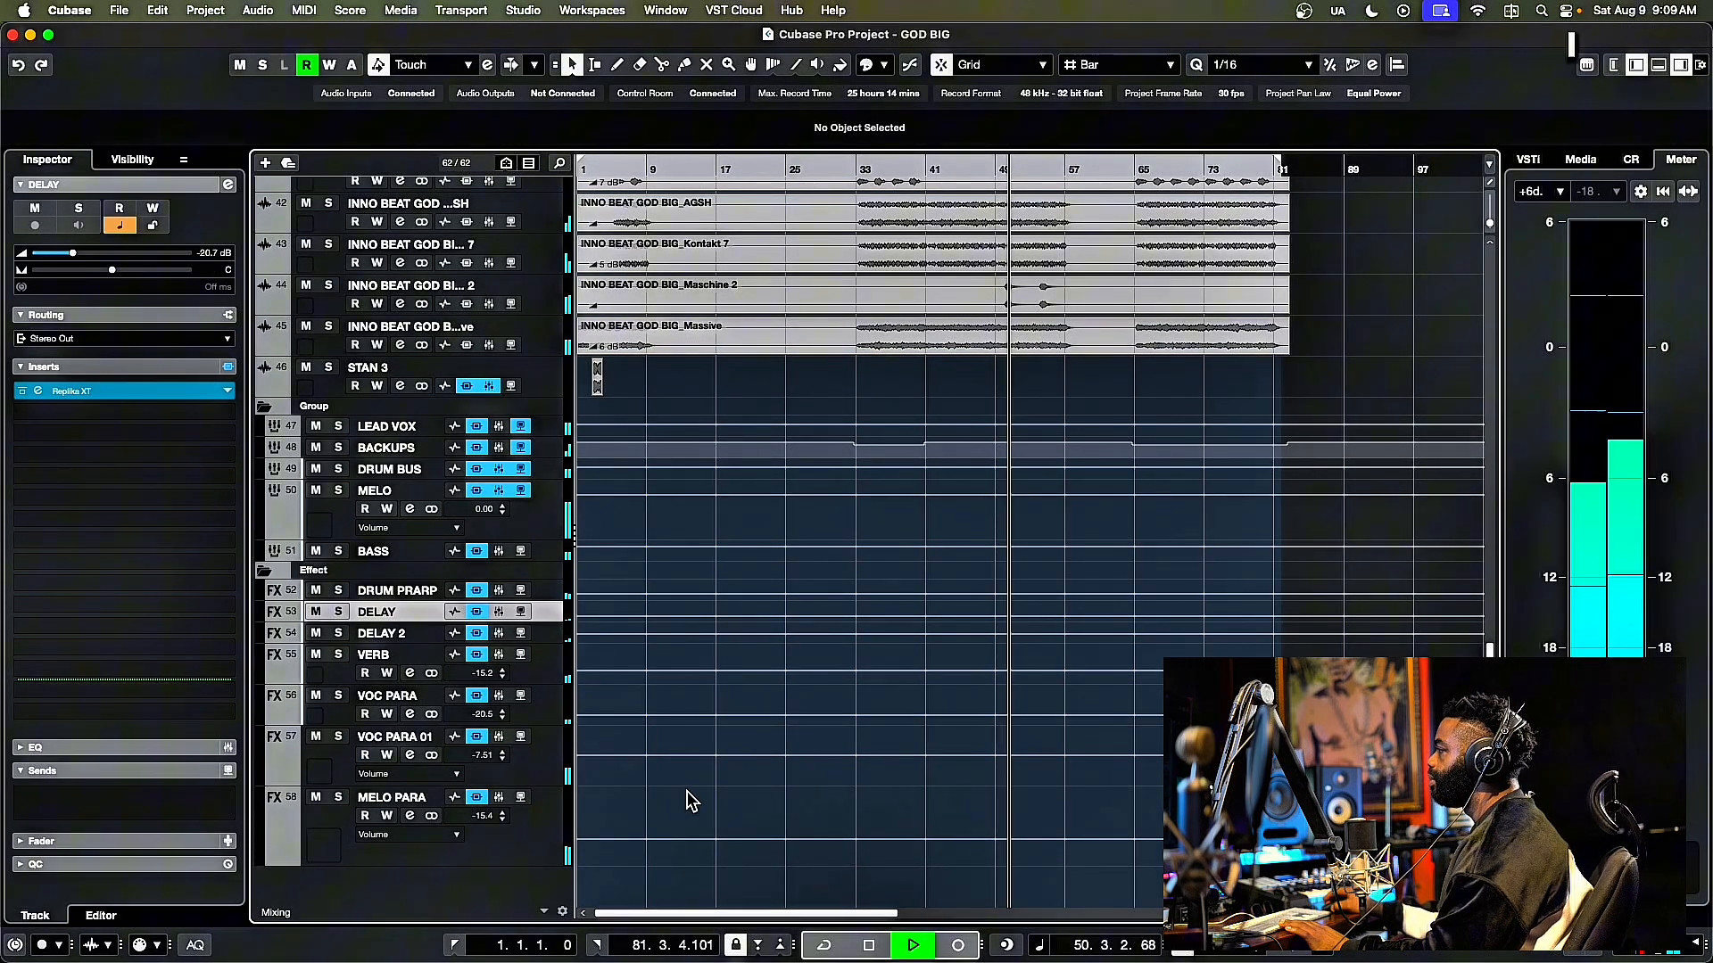
pyautogui.scroll(-5, 486, 816)
pyautogui.scroll(-1, 488, 819)
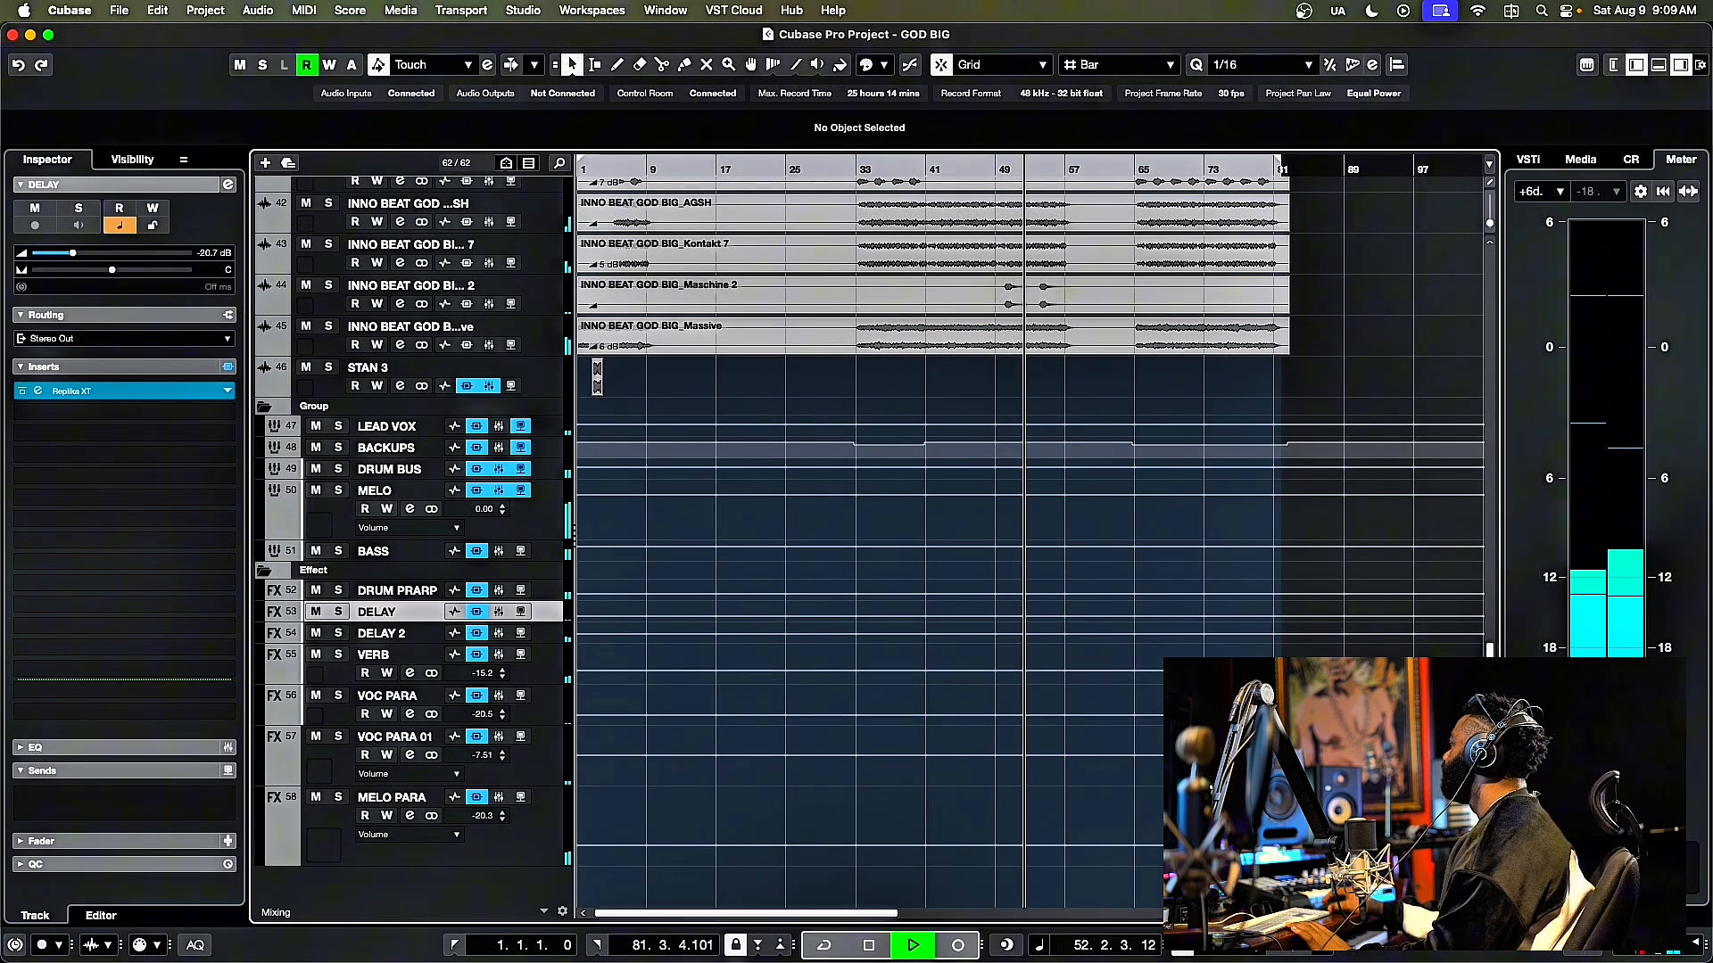
# - Reduce the track heights, stop playback and select the LEAD VOX group
pyautogui.hotkey('shift', 'g')
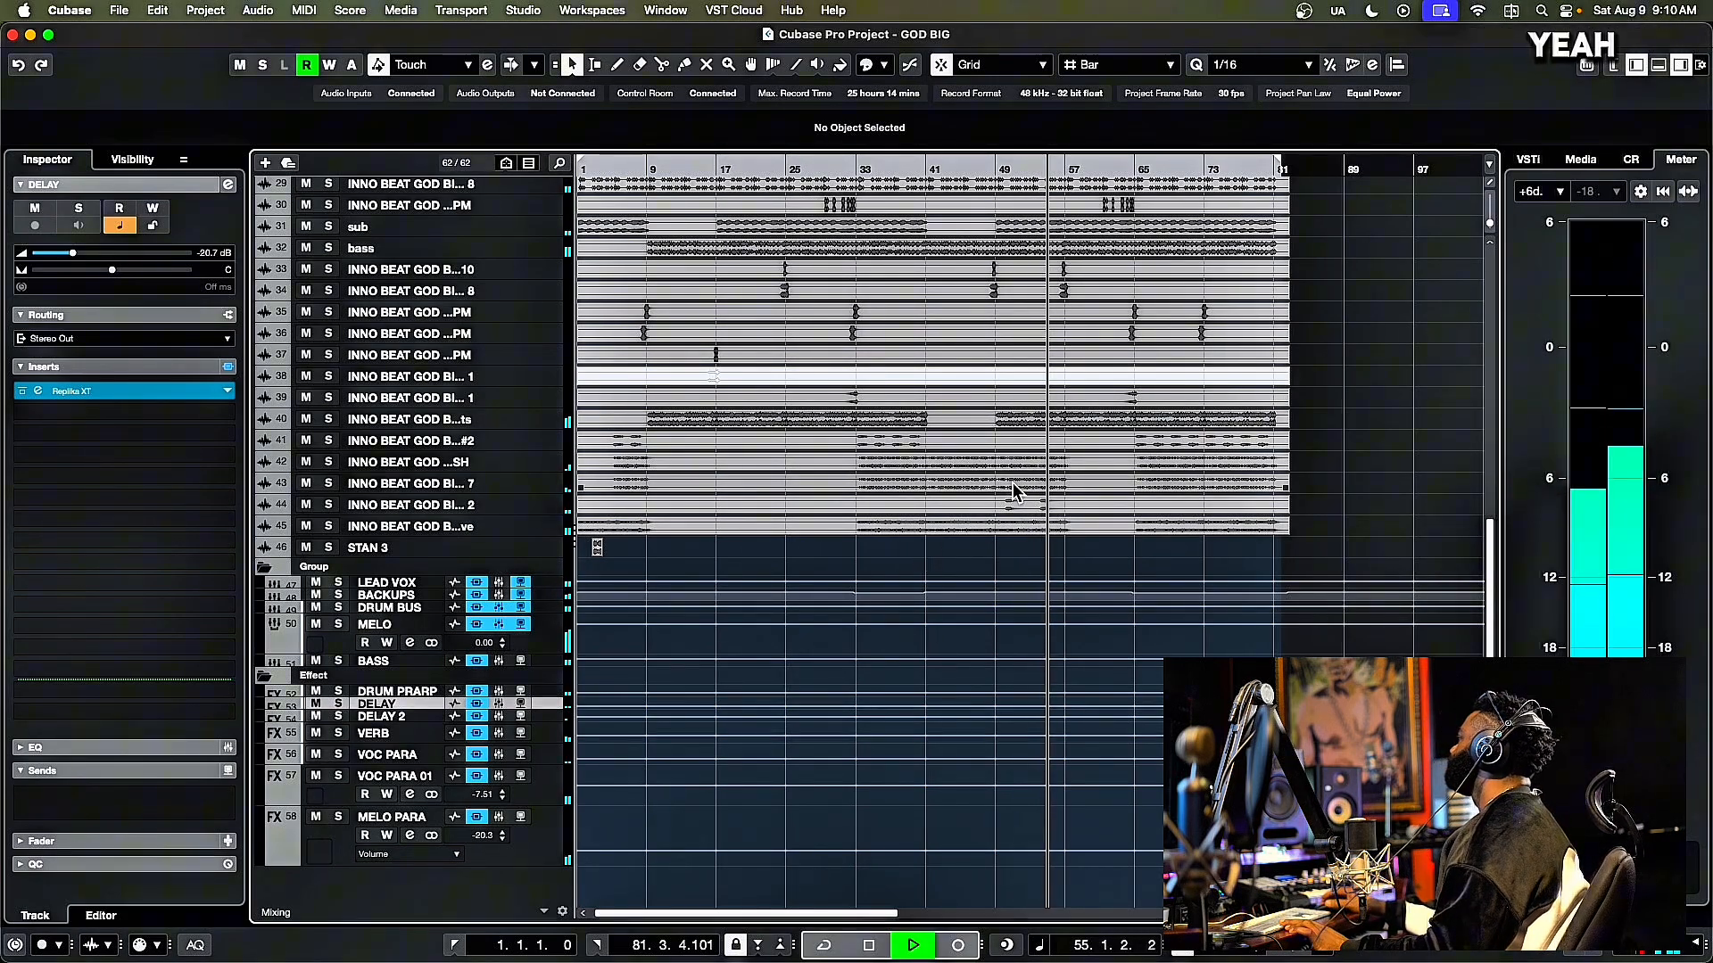
pyautogui.press('space')
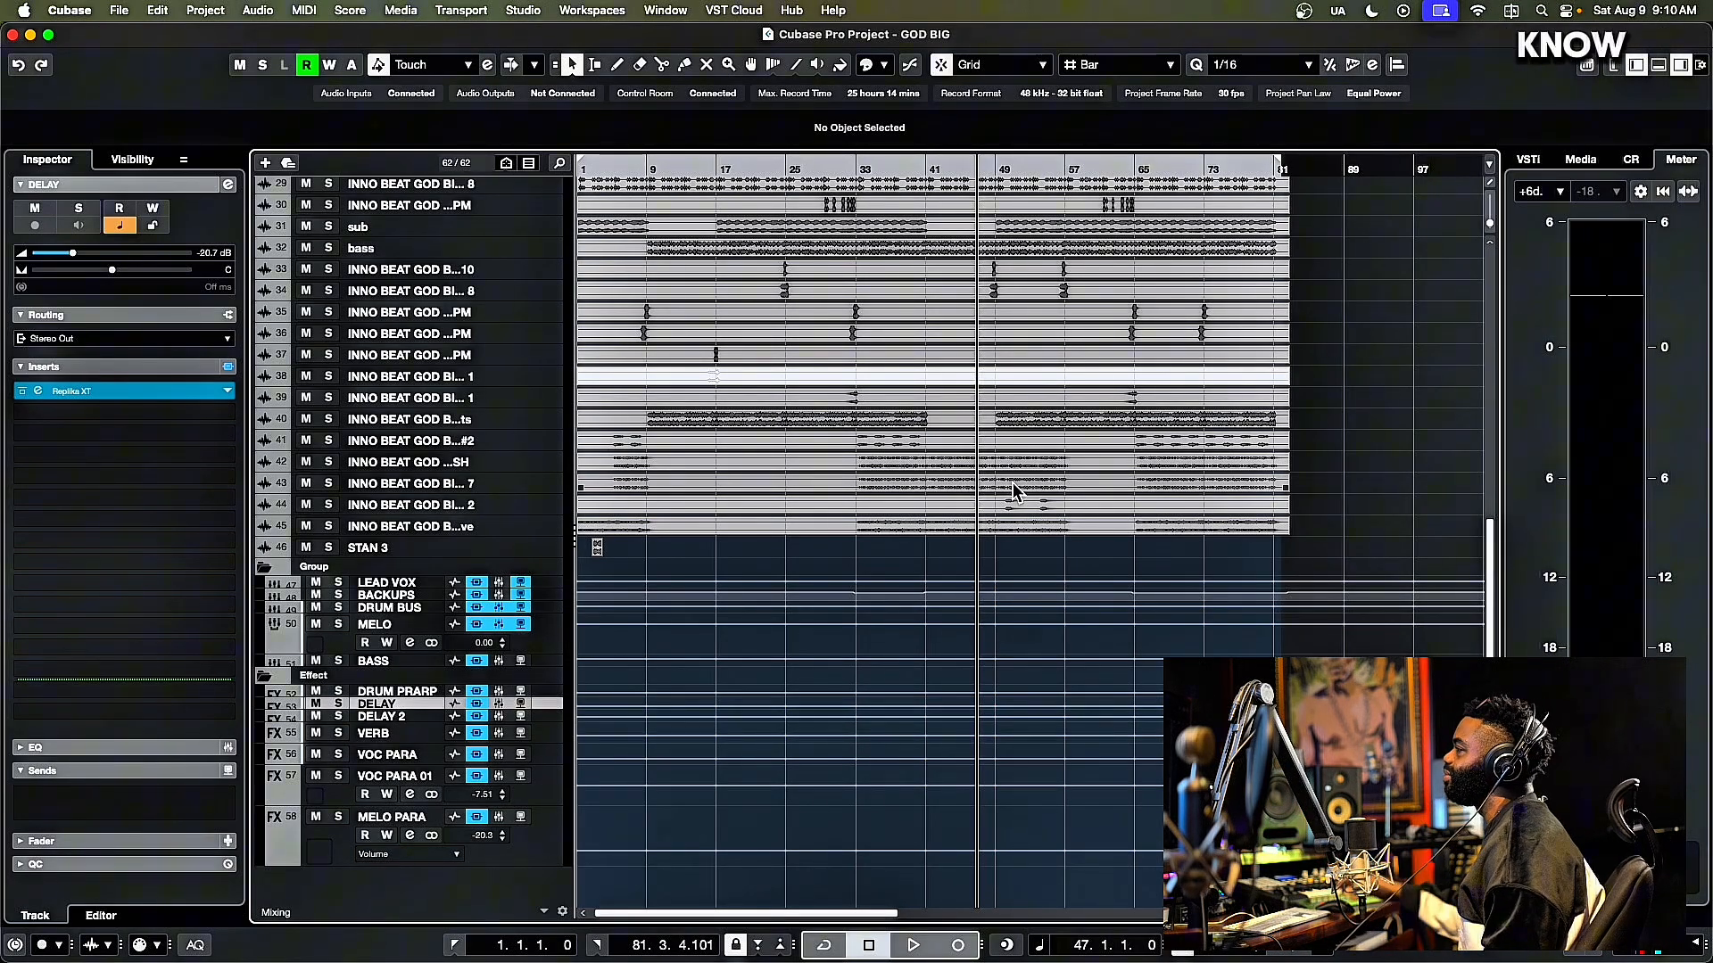
pyautogui.click(386, 584)
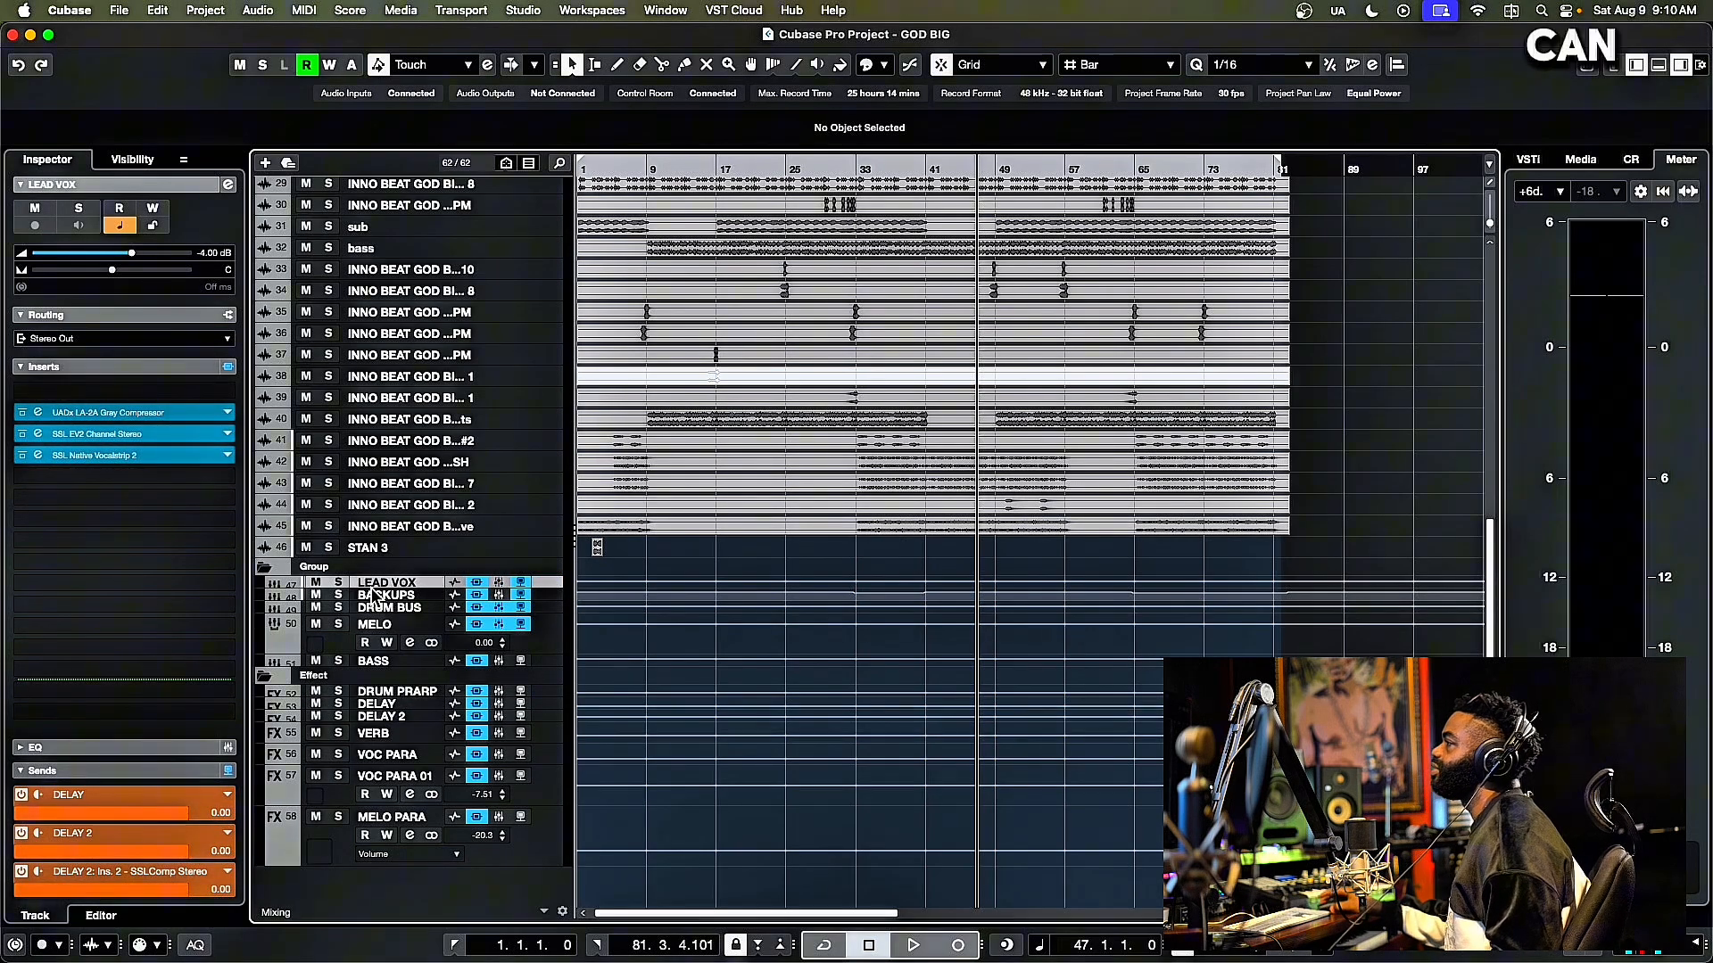